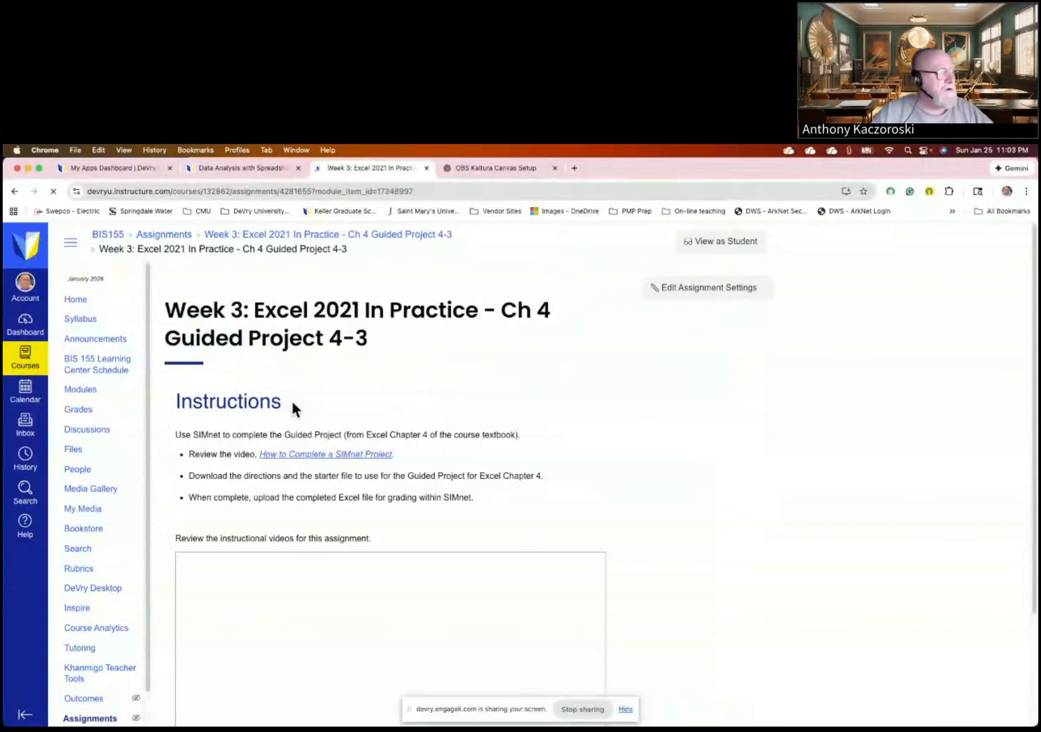
- Launch 'Load Week 3: Excel 2021 In Practice - Ch 4 Guided Project 4-3' in a new tab
scroll(292, 400, "down", 5)
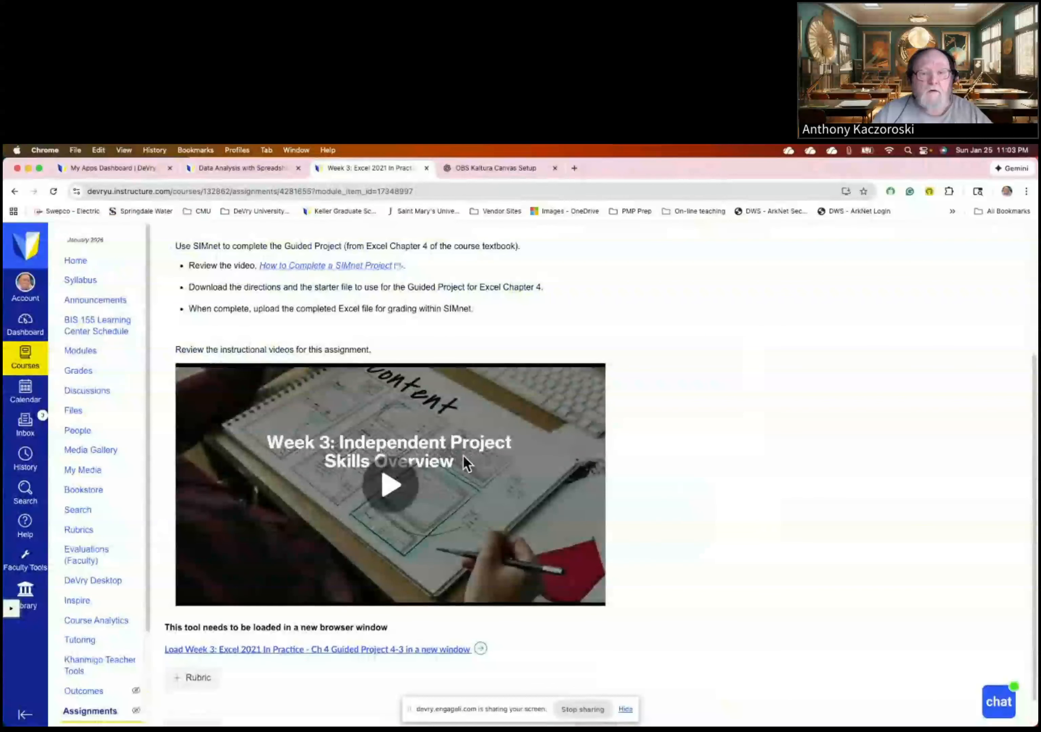
left_click(367, 651)
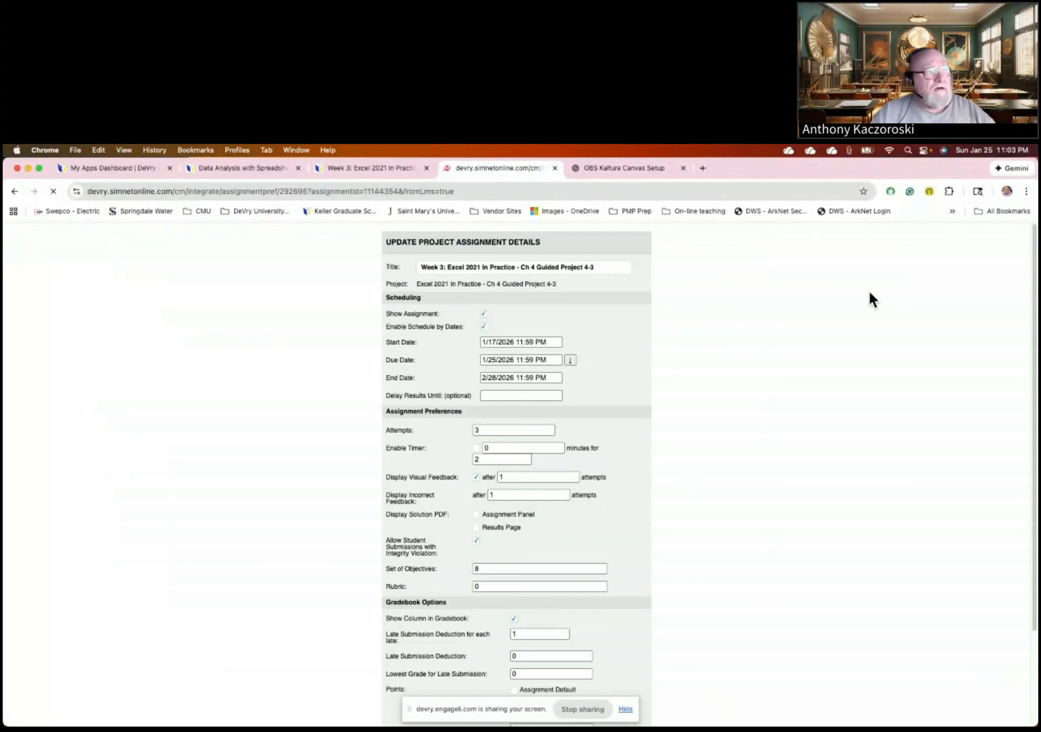
- Open the Guided Project 4-3 assignment in SIMstudent view
left_click(895, 241)
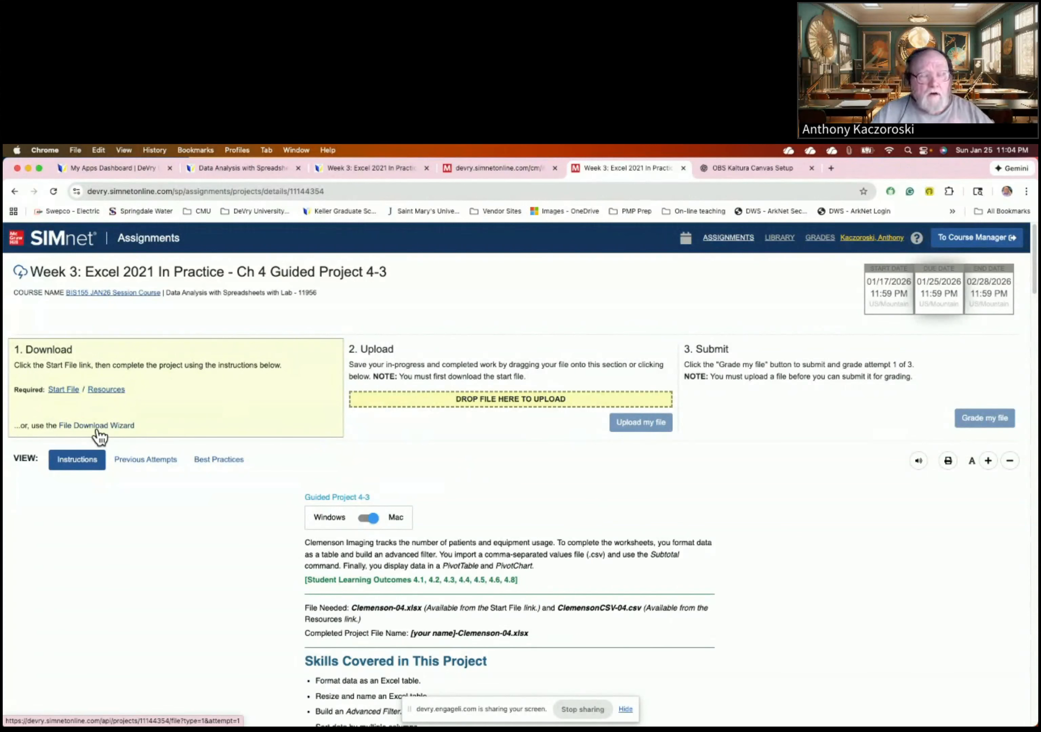
- Download the Clemenson-04 start file, confirm it in Chrome's recent downloads, and open Finder
left_click(63, 390)
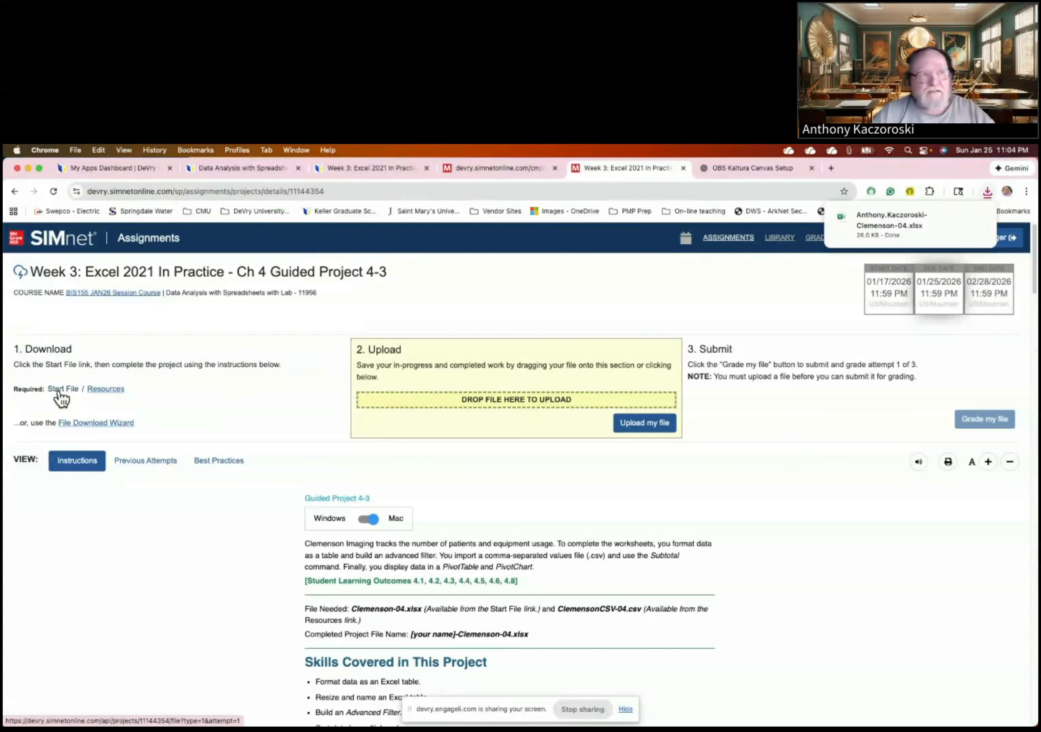
mouse_move(974, 212)
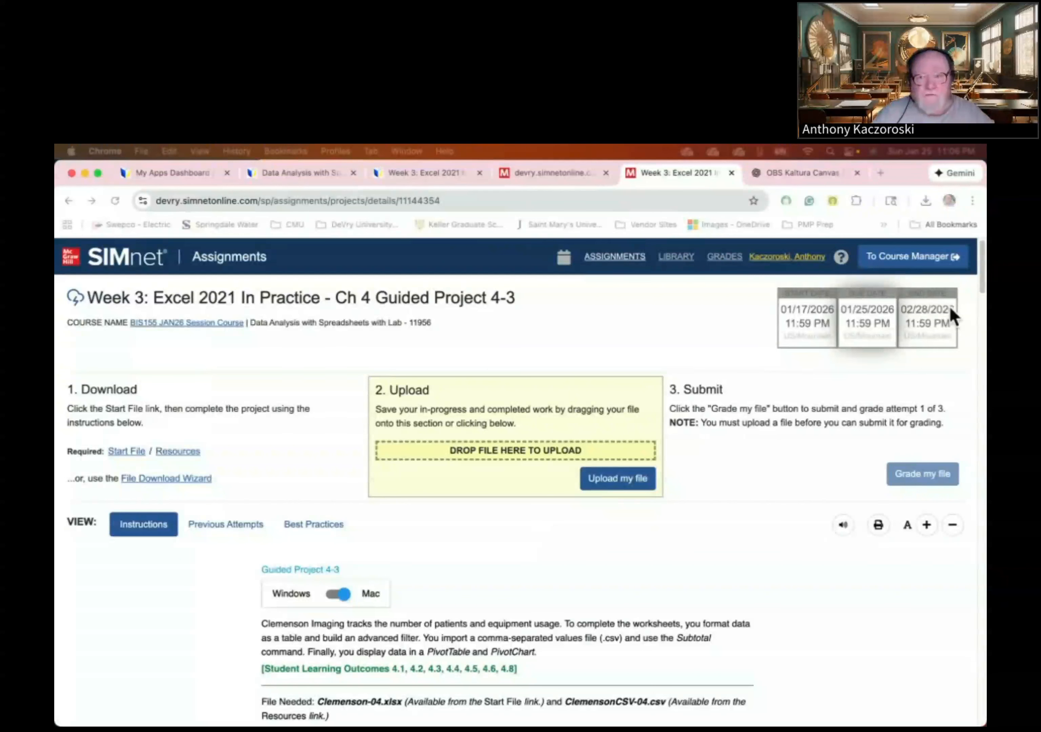
left_click(926, 201)
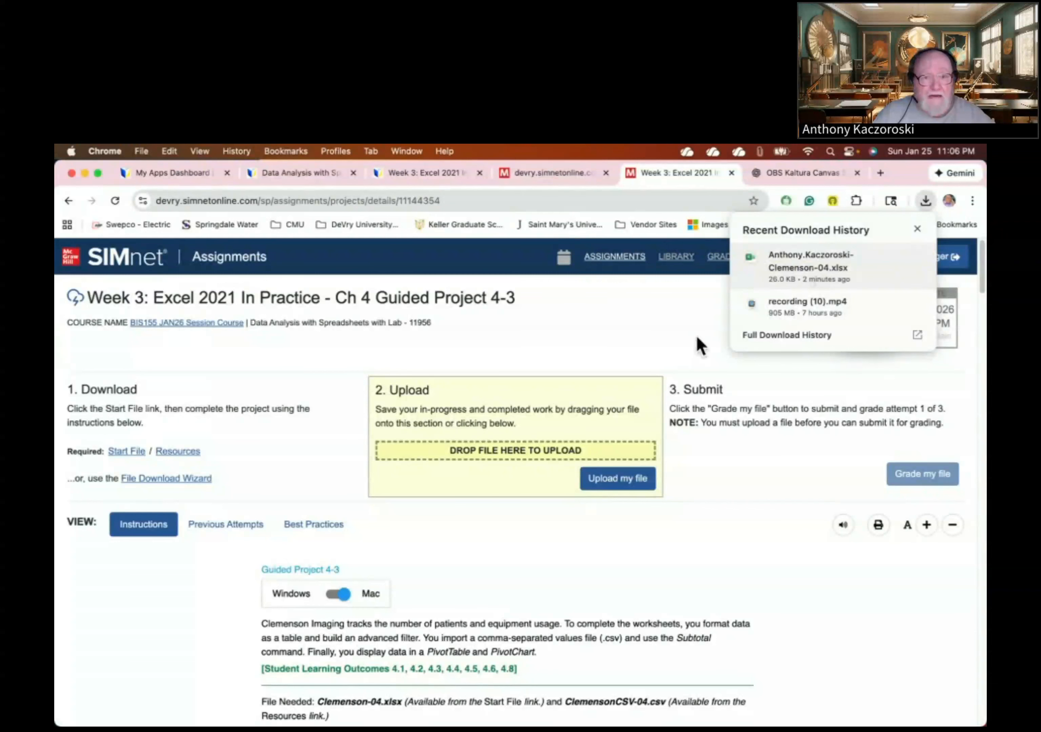
mouse_move(84, 723)
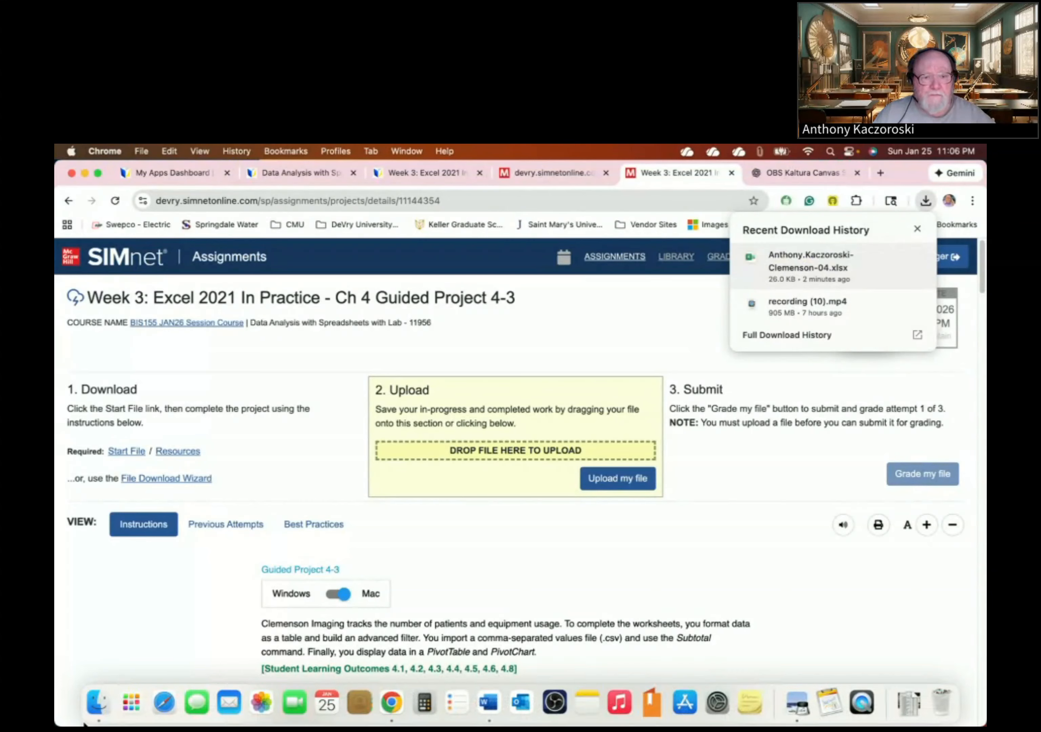
left_click(93, 701)
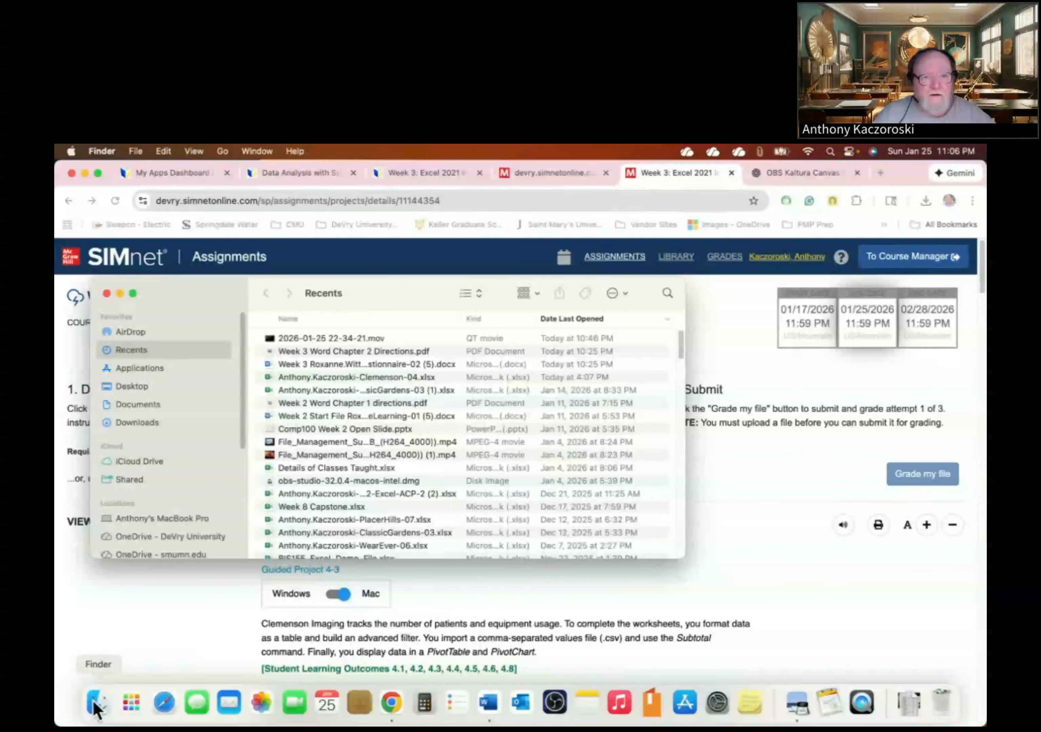
- Locate Clemenson-04 in the Downloads folder, then switch to the OneDrive - DeVry University location
left_click_drag(224, 298, 399, 273)
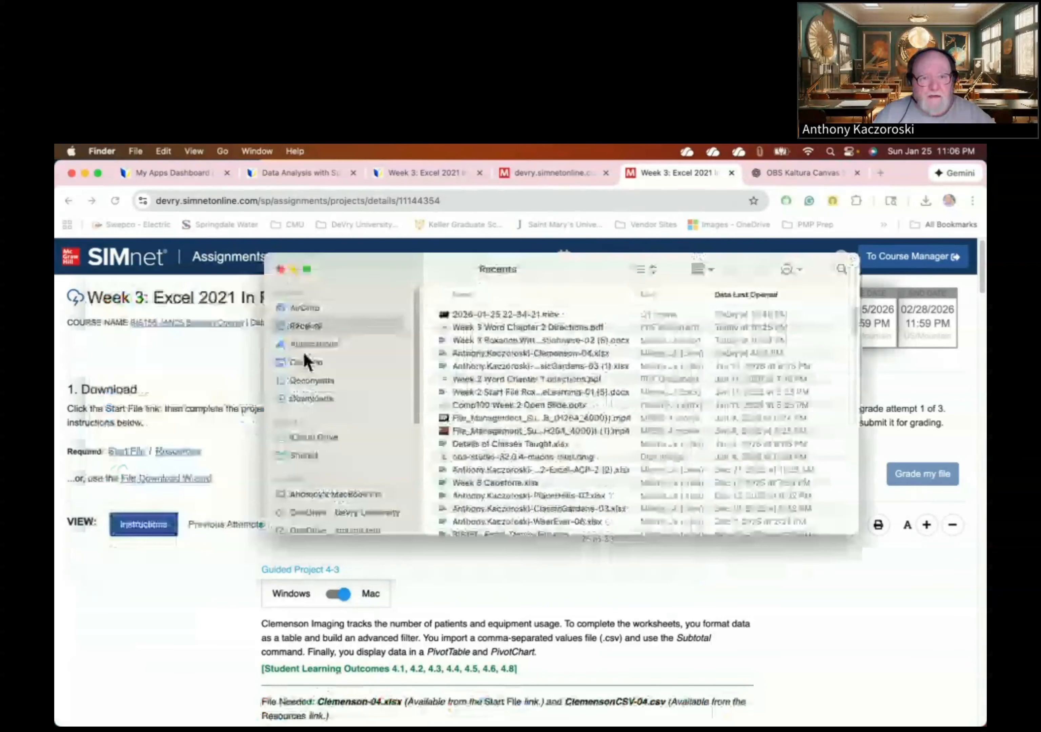
left_click(306, 397)
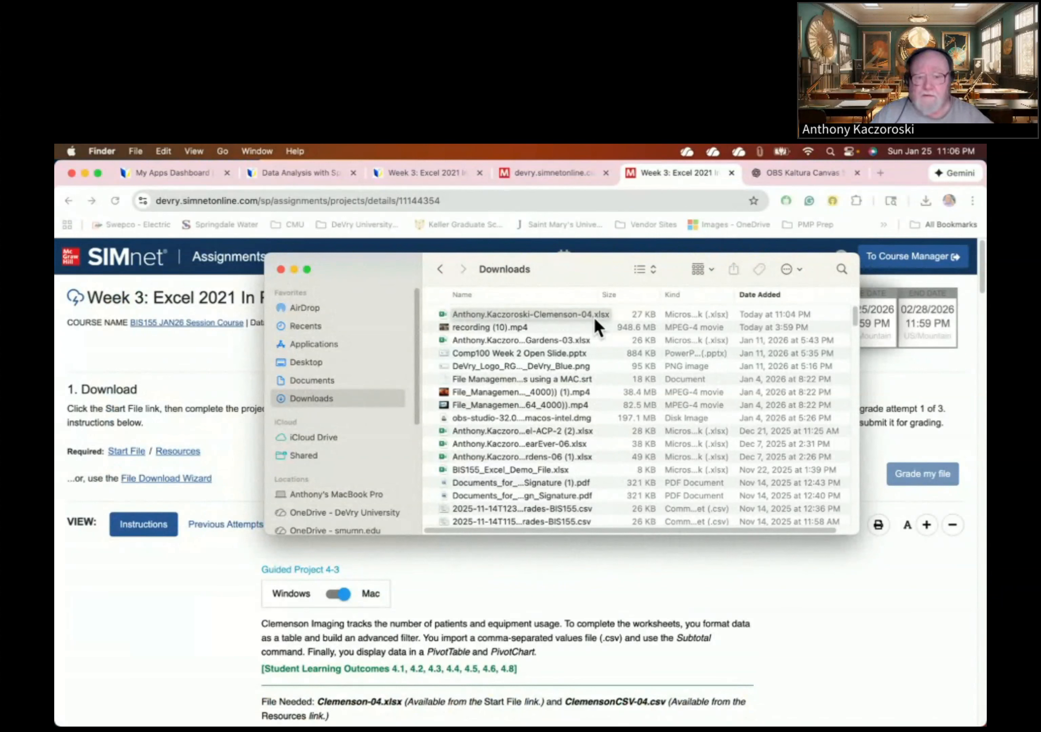
left_click_drag(513, 309, 496, 316)
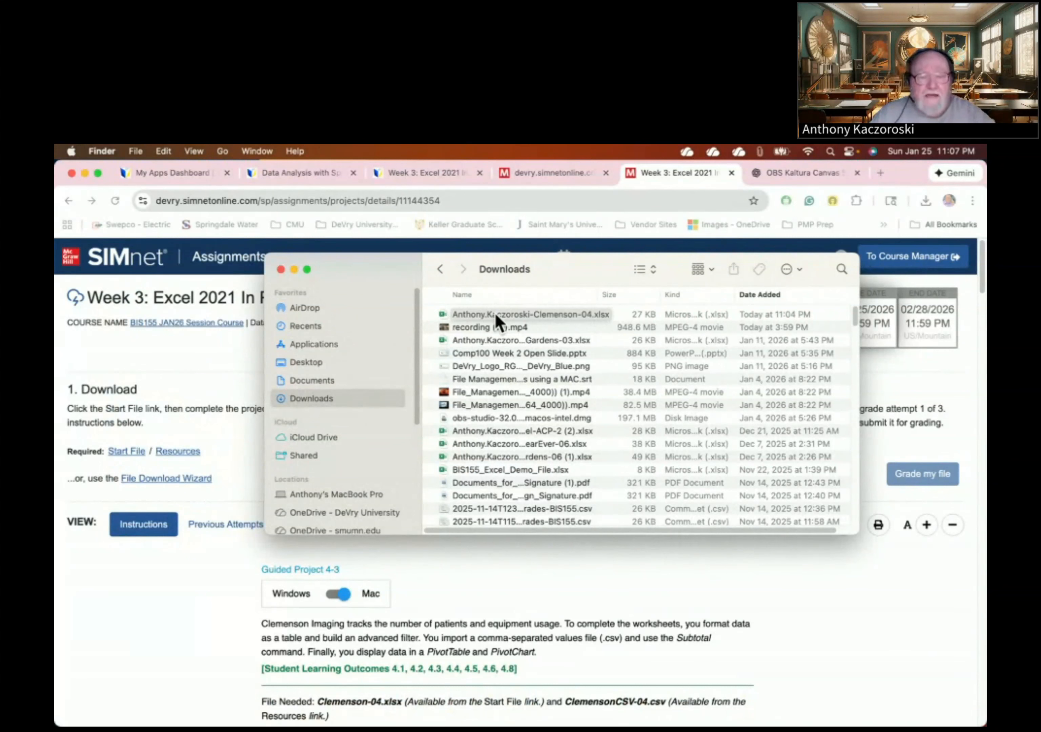
scroll(474, 373, "down", 2)
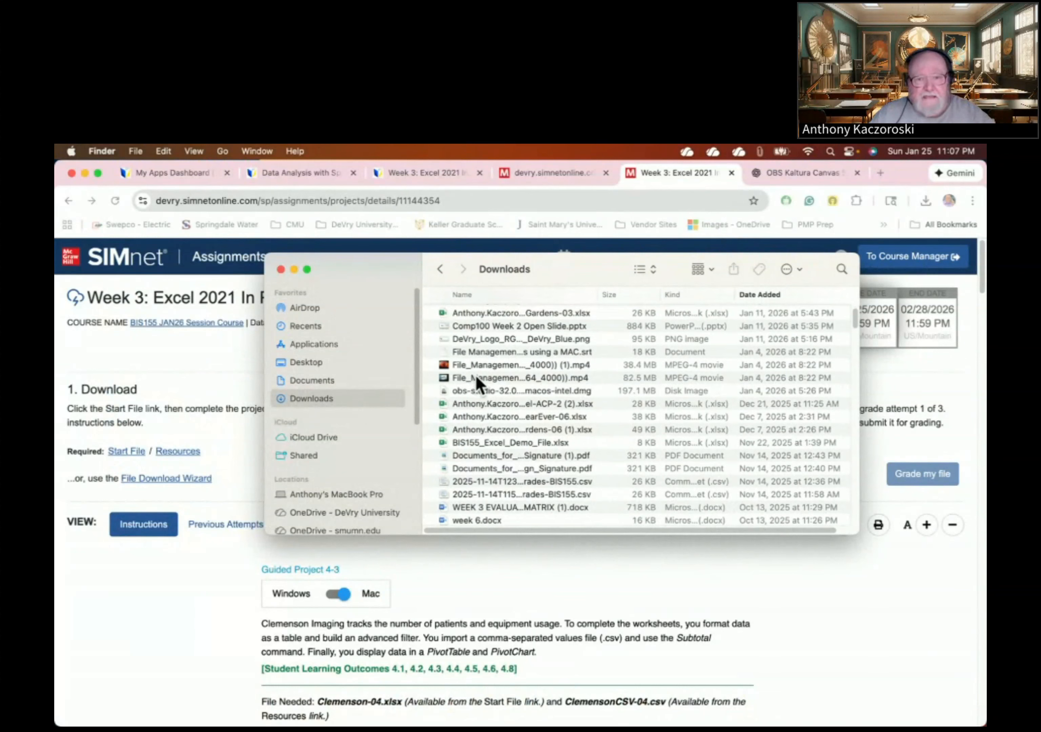
scroll(475, 375, "down", 10)
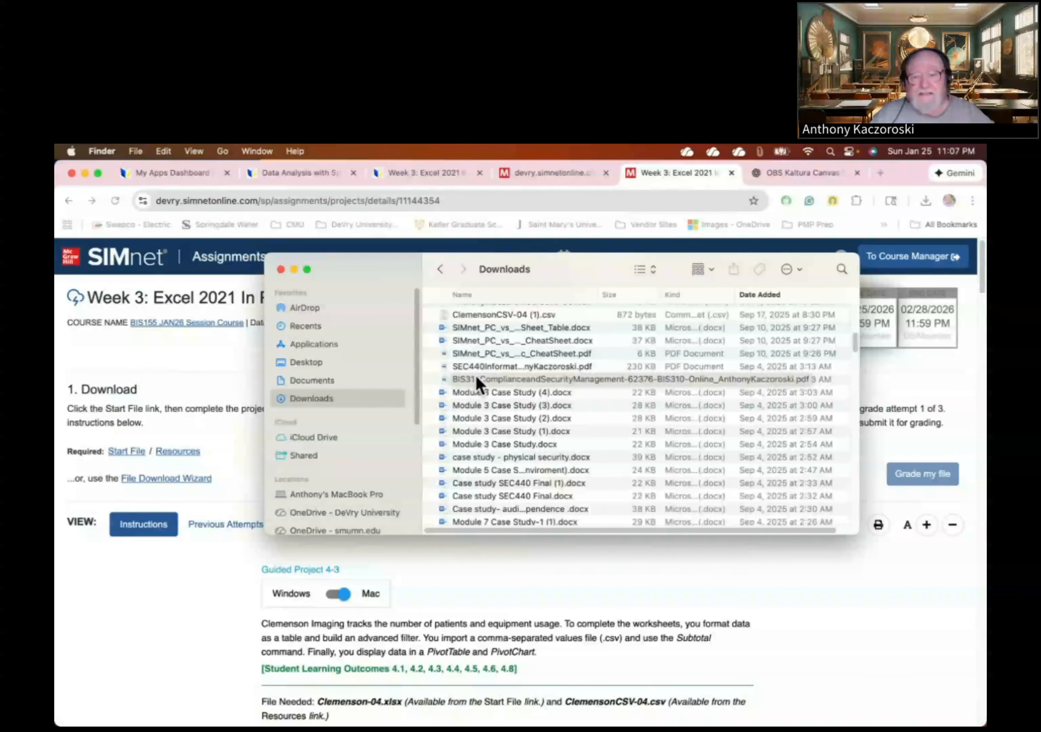
scroll(475, 376, "up", 10)
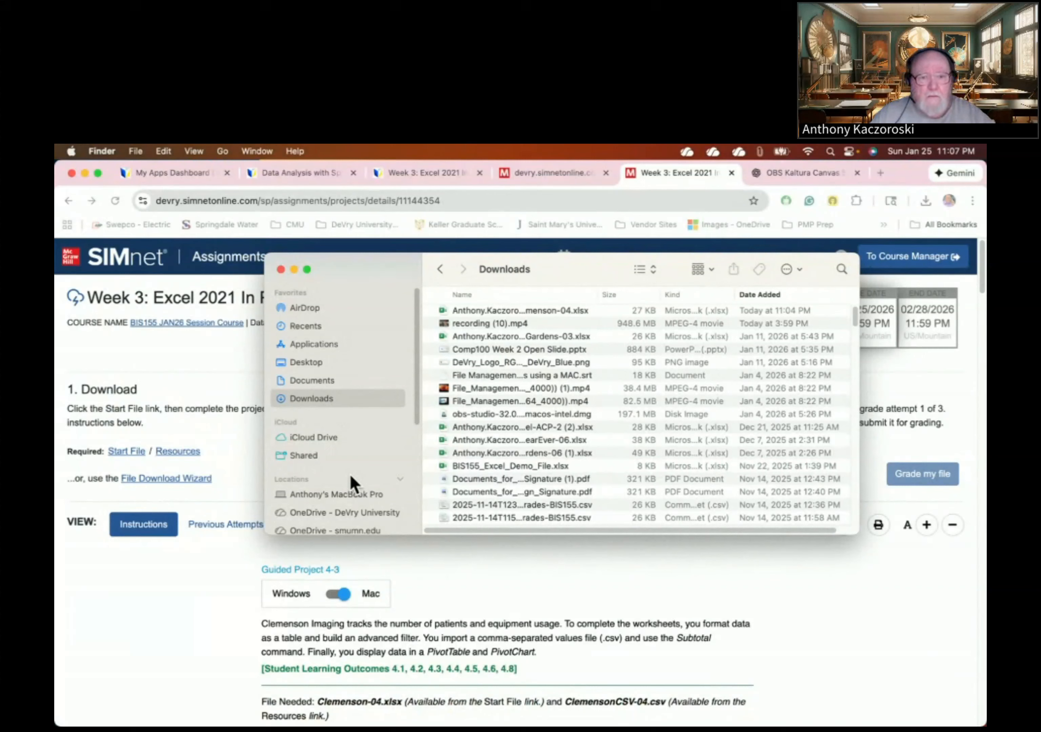
left_click(318, 513)
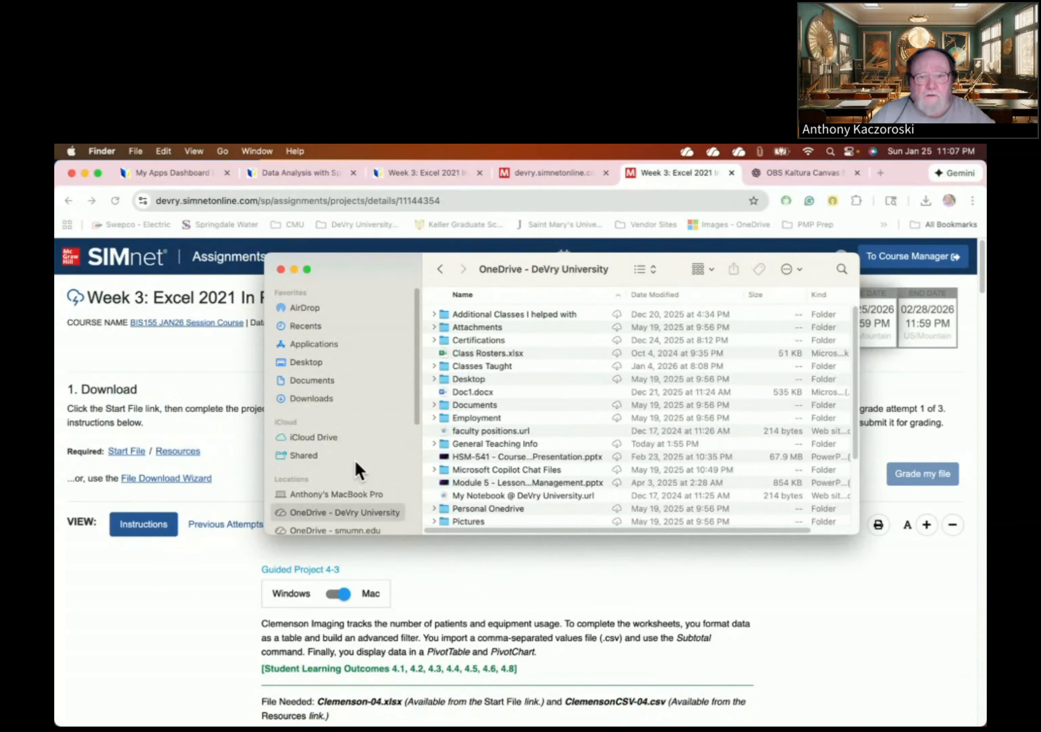
- Go into Classes Taught, then Jan 2026, then the BIS155 - 11956 folder
left_click(474, 371)
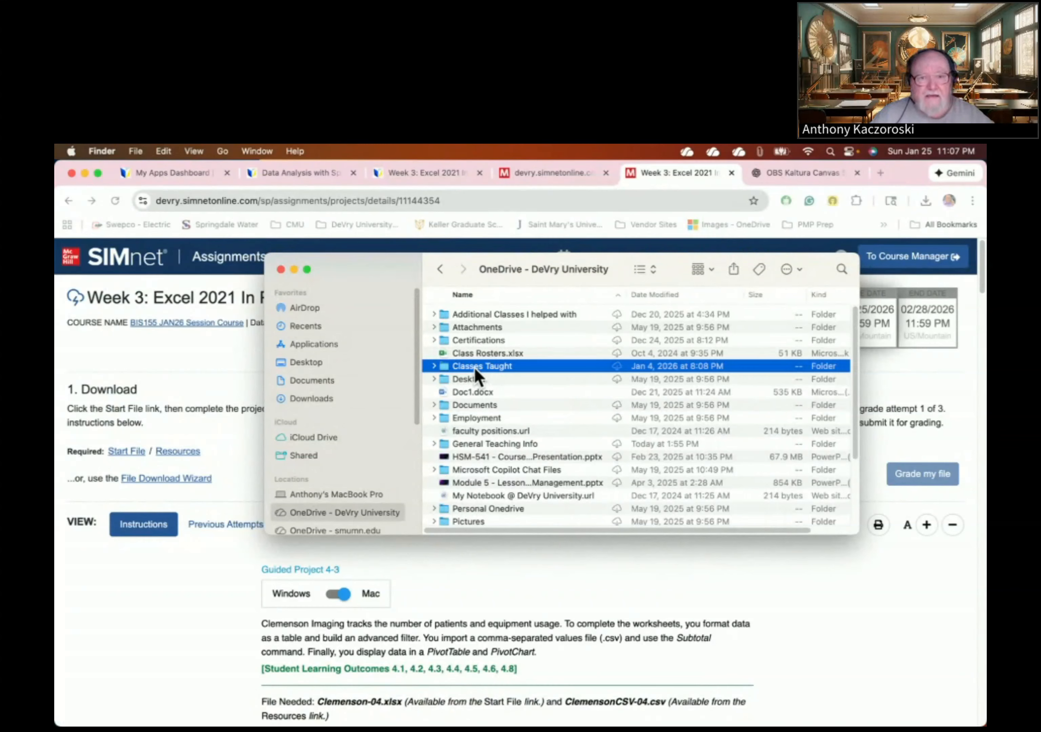
double_click(474, 366)
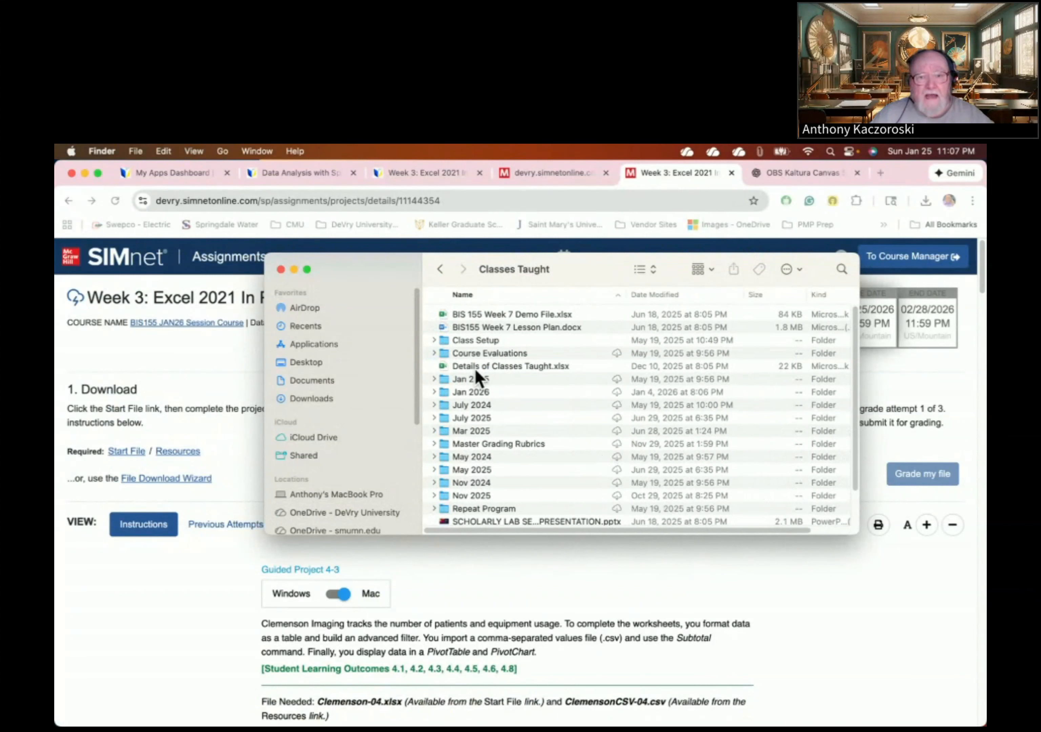
double_click(468, 392)
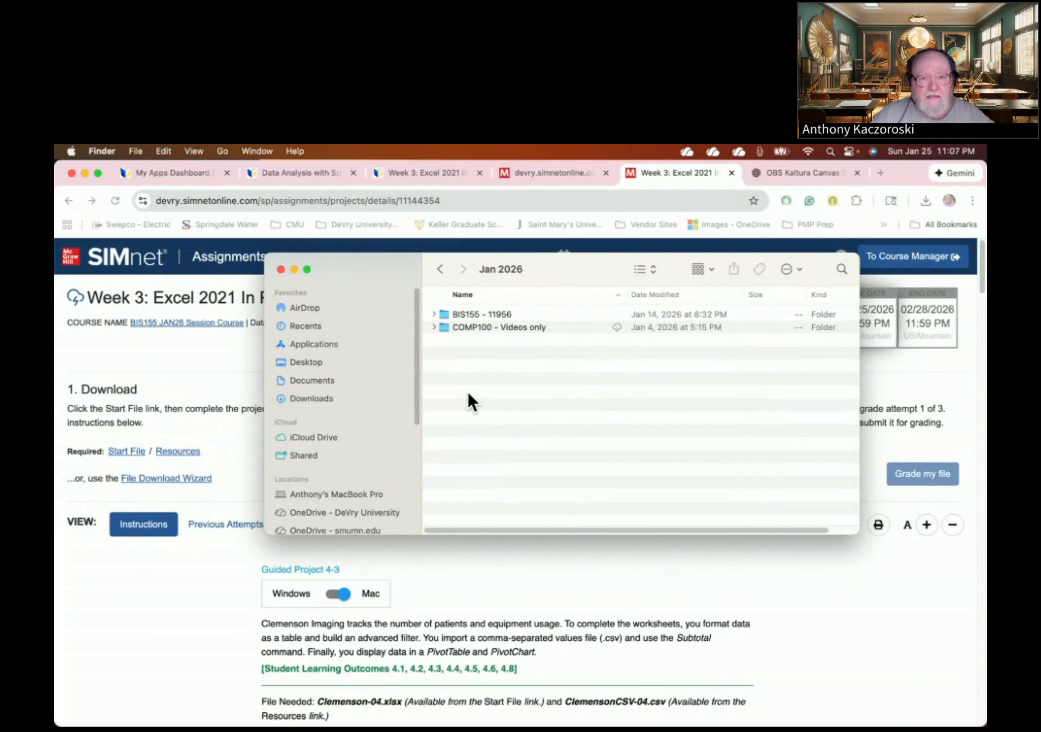
double_click(461, 314)
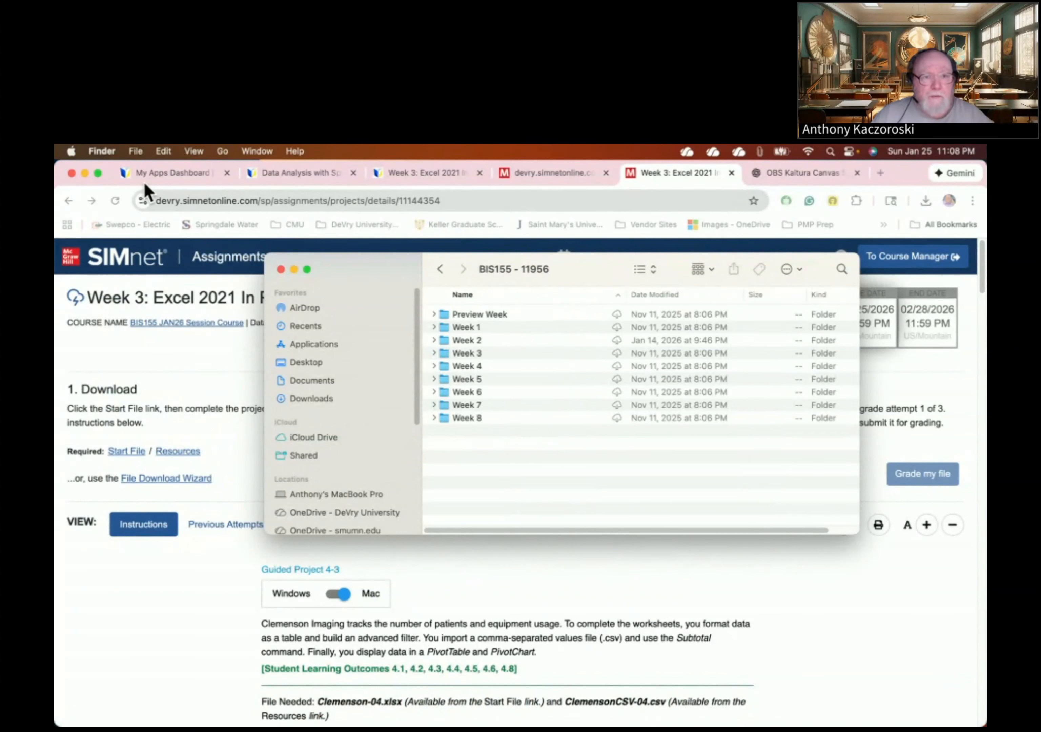
- Open a new Finder window showing the Downloads folder
left_click(139, 151)
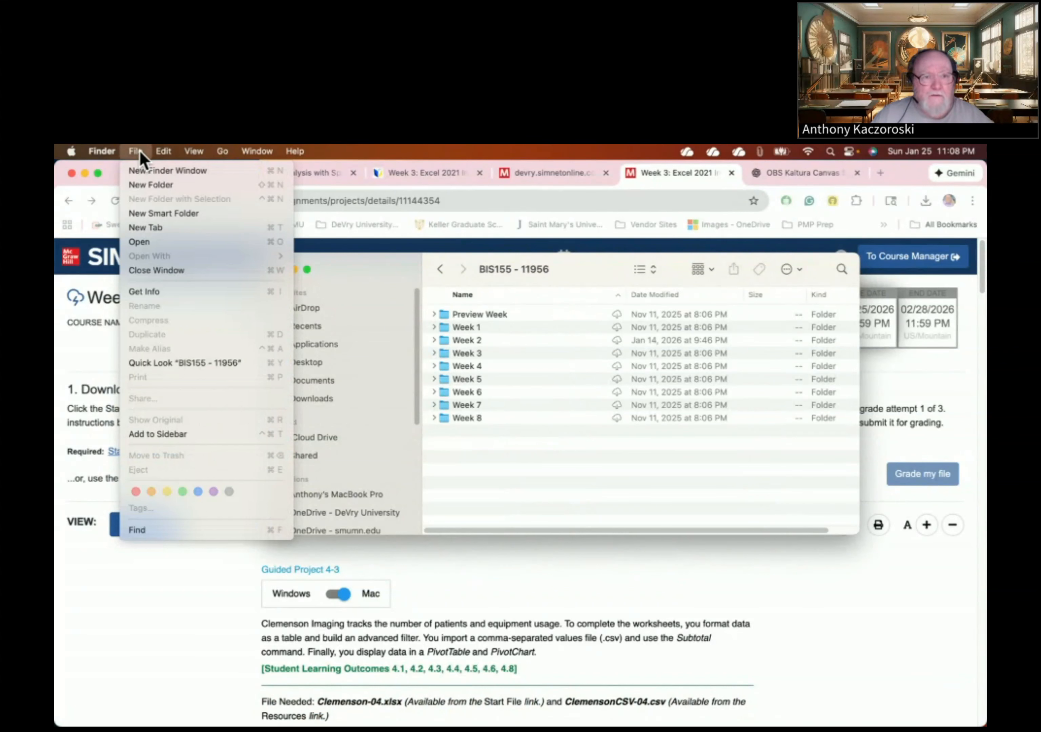
left_click(145, 172)
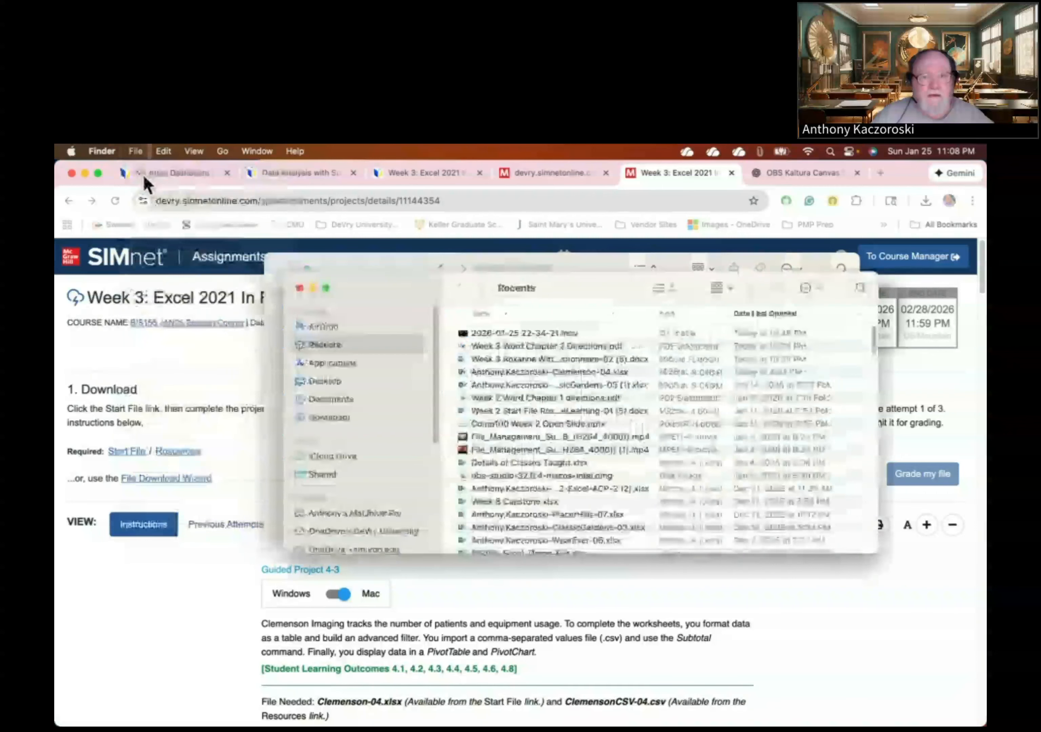
left_click_drag(495, 296, 492, 411)
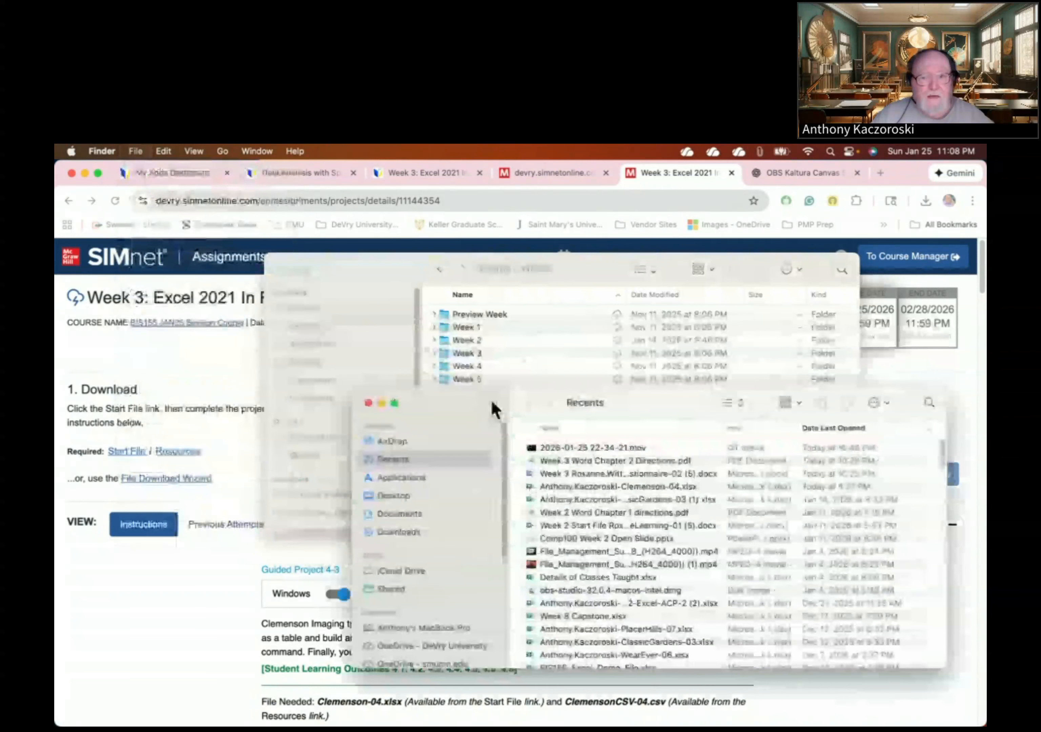
left_click(389, 536)
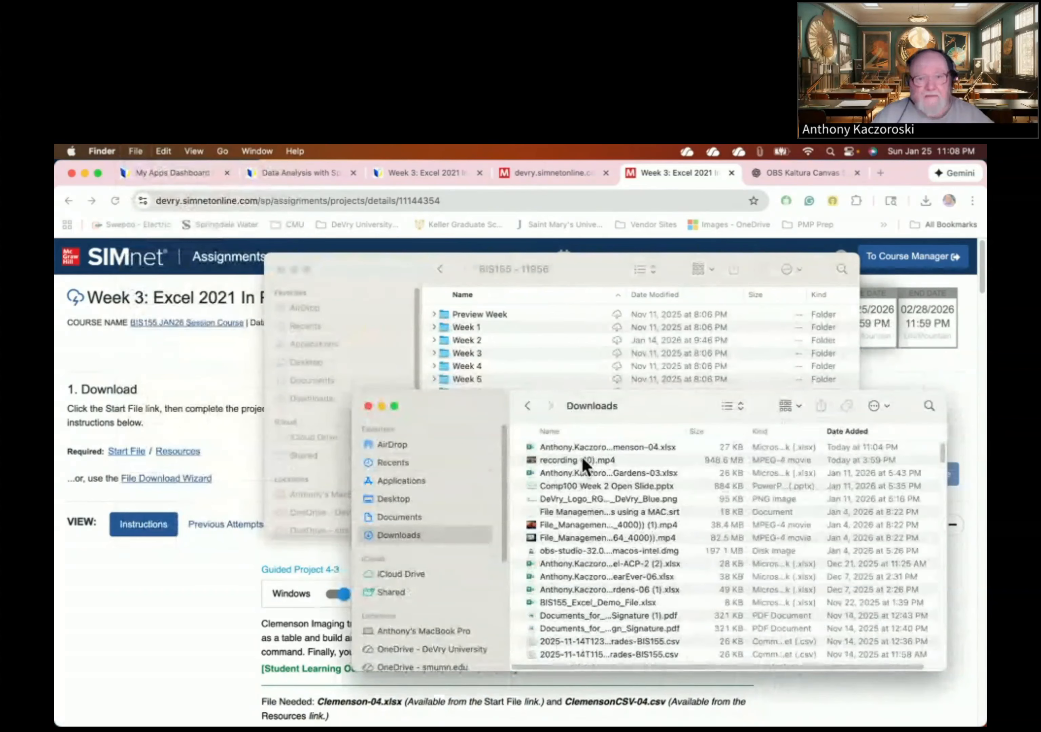
- Arrange the two Finder windows side by side and open the Week 3 folder
left_click_drag(481, 406, 225, 466)
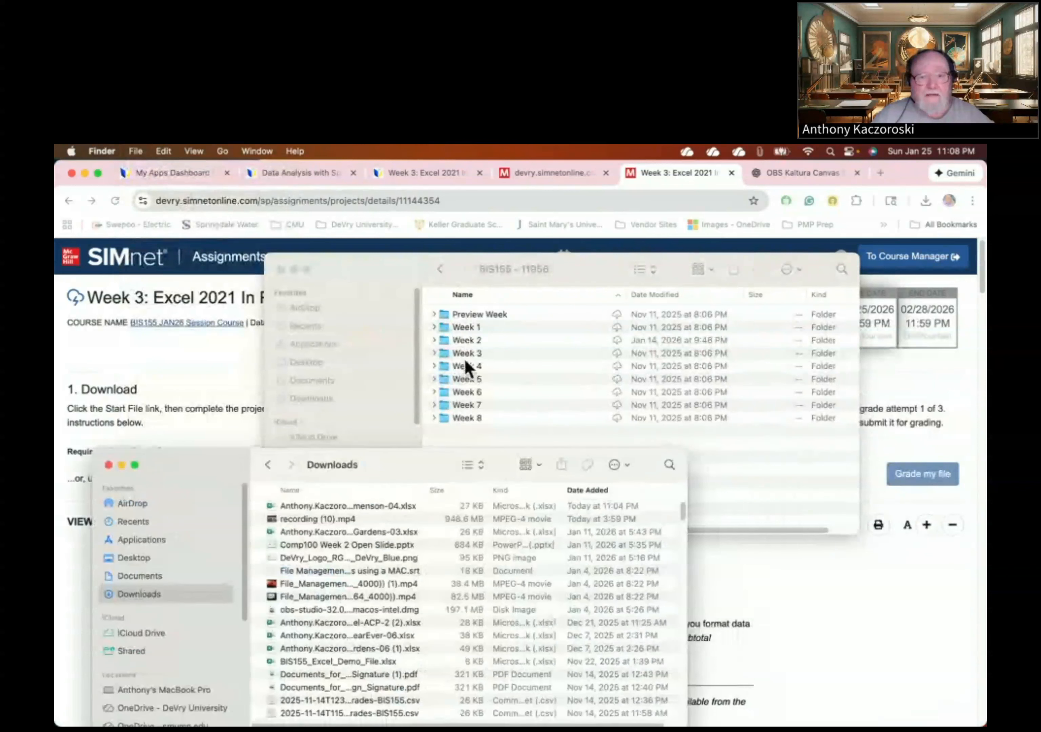
left_click_drag(396, 276, 519, 222)
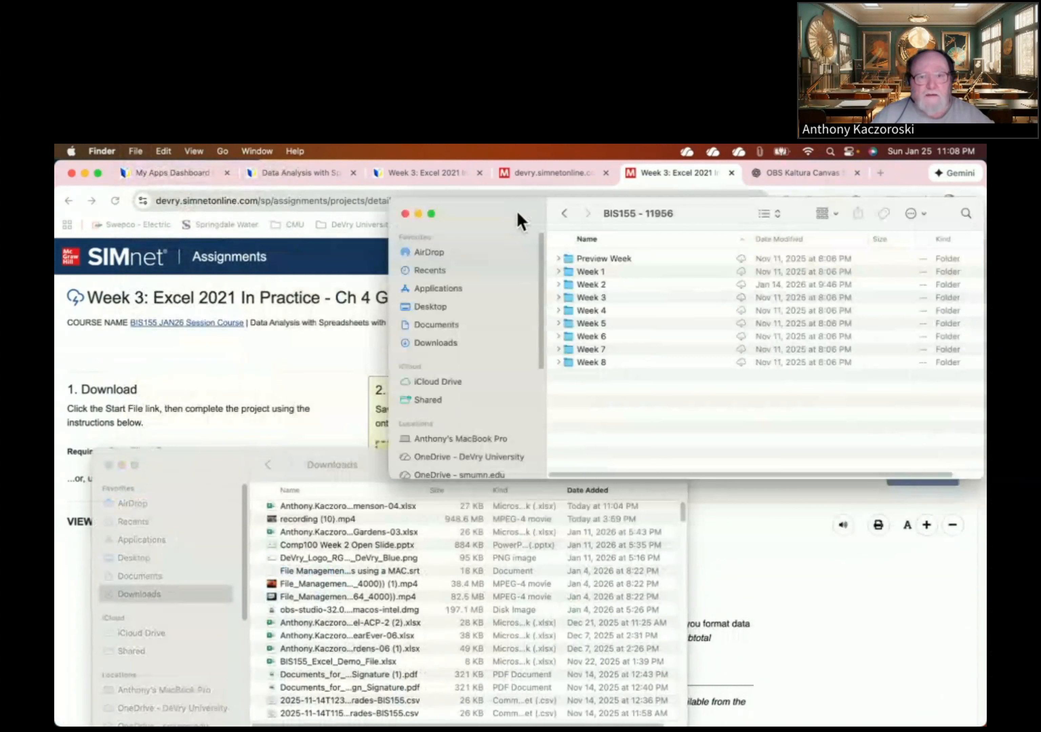
double_click(588, 298)
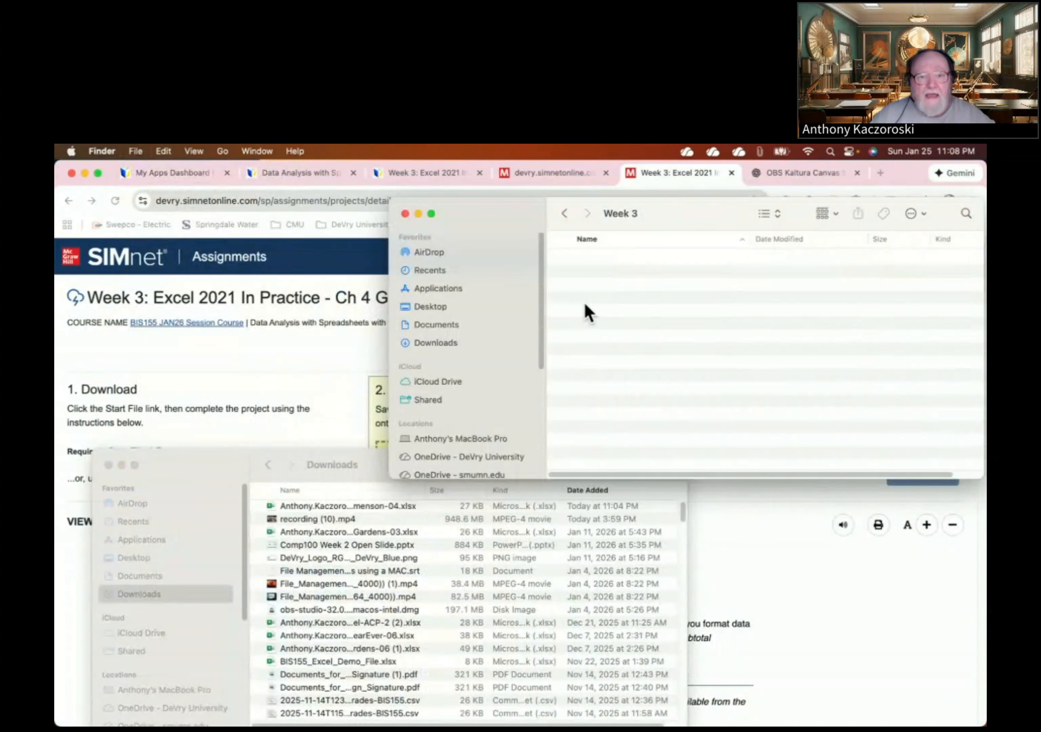
- Move the newest downloaded start file from Downloads into the Week 3 folder
left_click(311, 512)
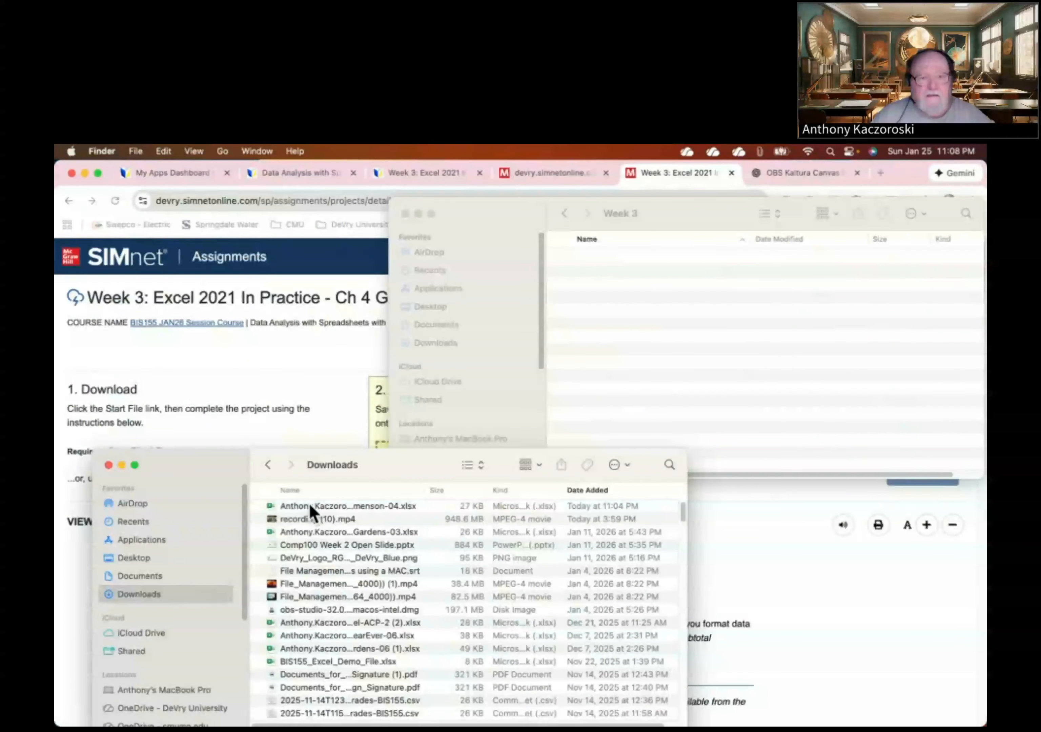
left_click(281, 507)
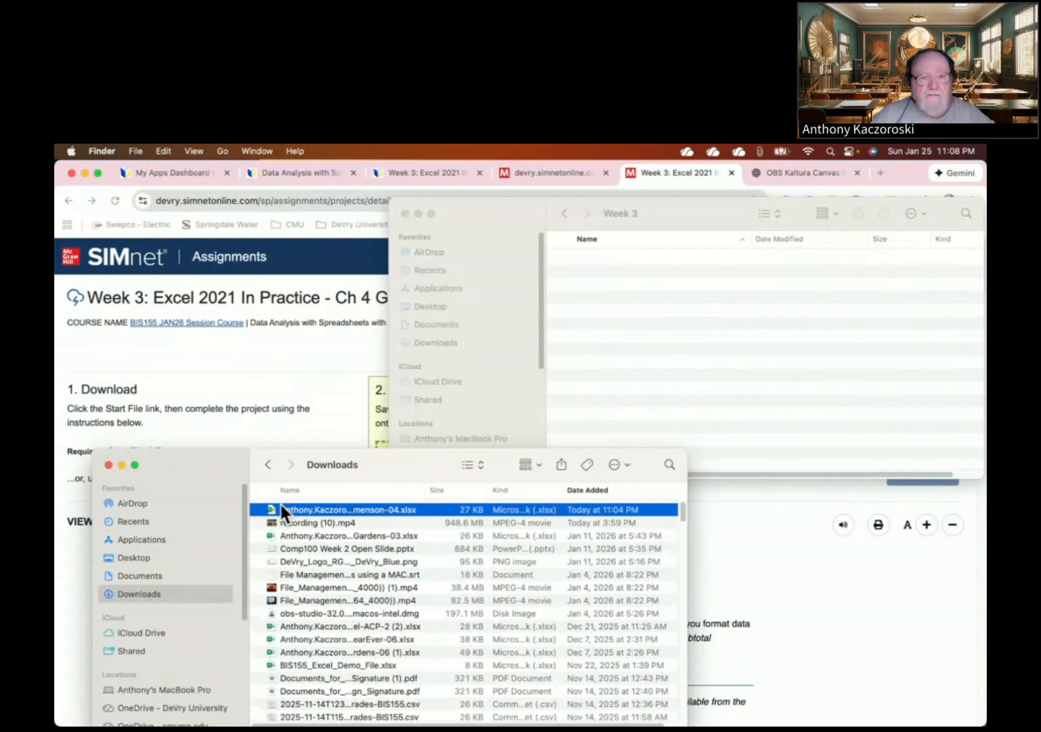
left_click_drag(270, 516, 679, 305)
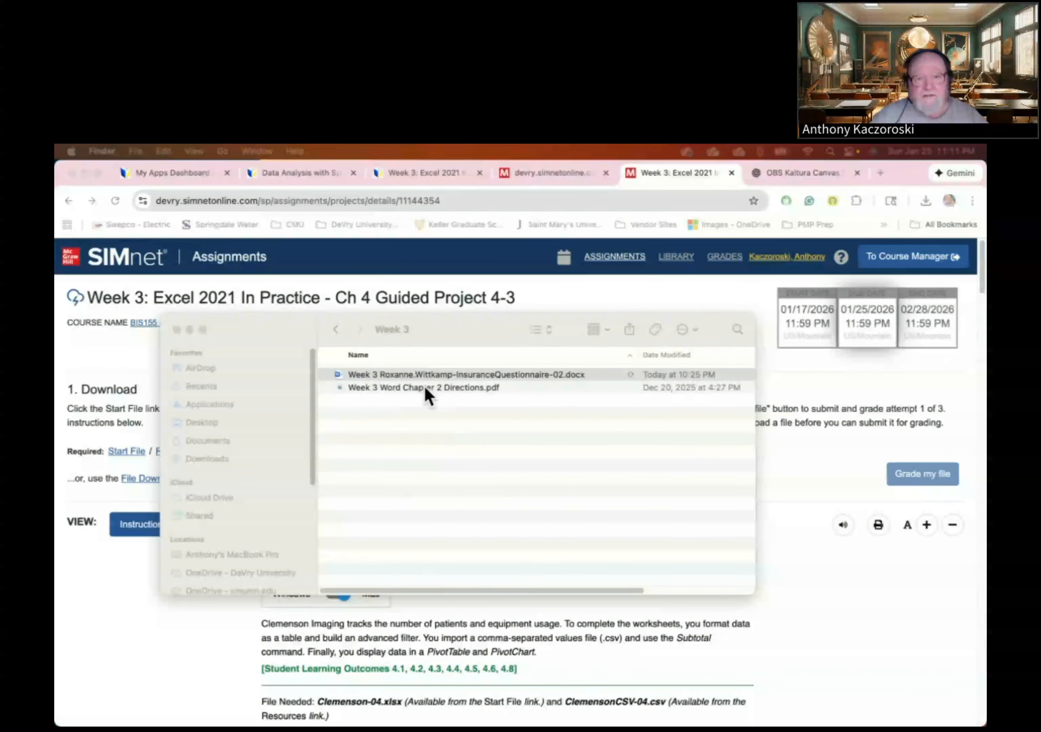
- Open Week 3 Word Chapter 2 Directions.pdf in Preview, skim its pages, and move it to the second display
left_click(425, 388)
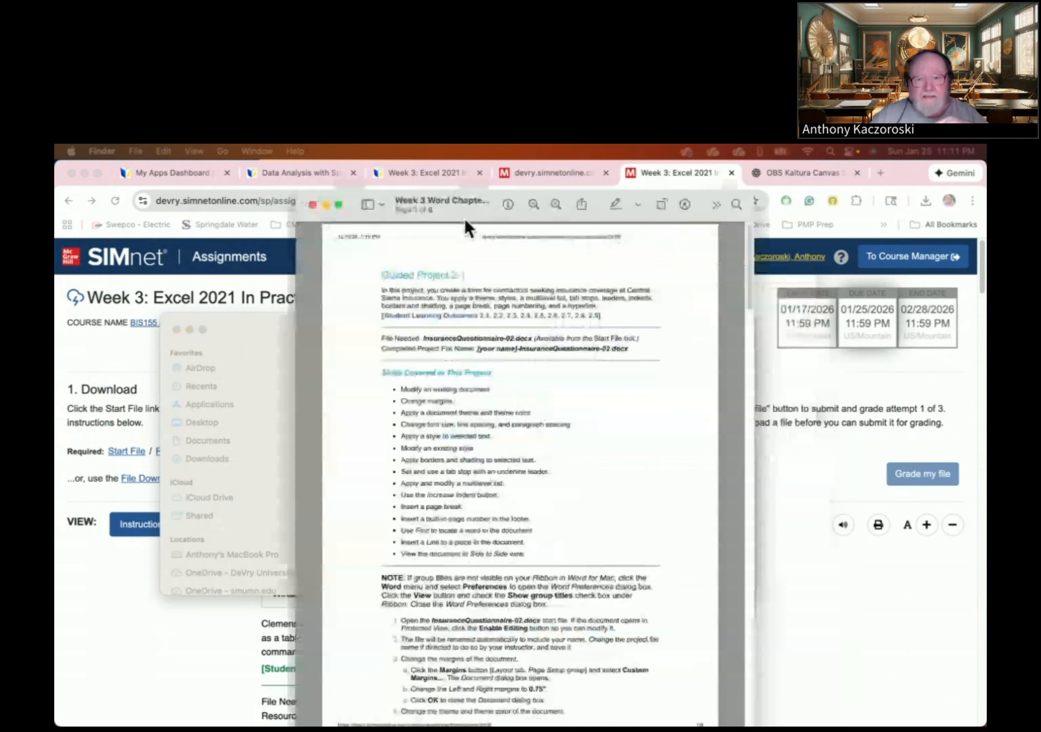
left_click_drag(465, 219, 453, 199)
scroll(463, 352, "down", 3)
scroll(463, 359, "up", 1)
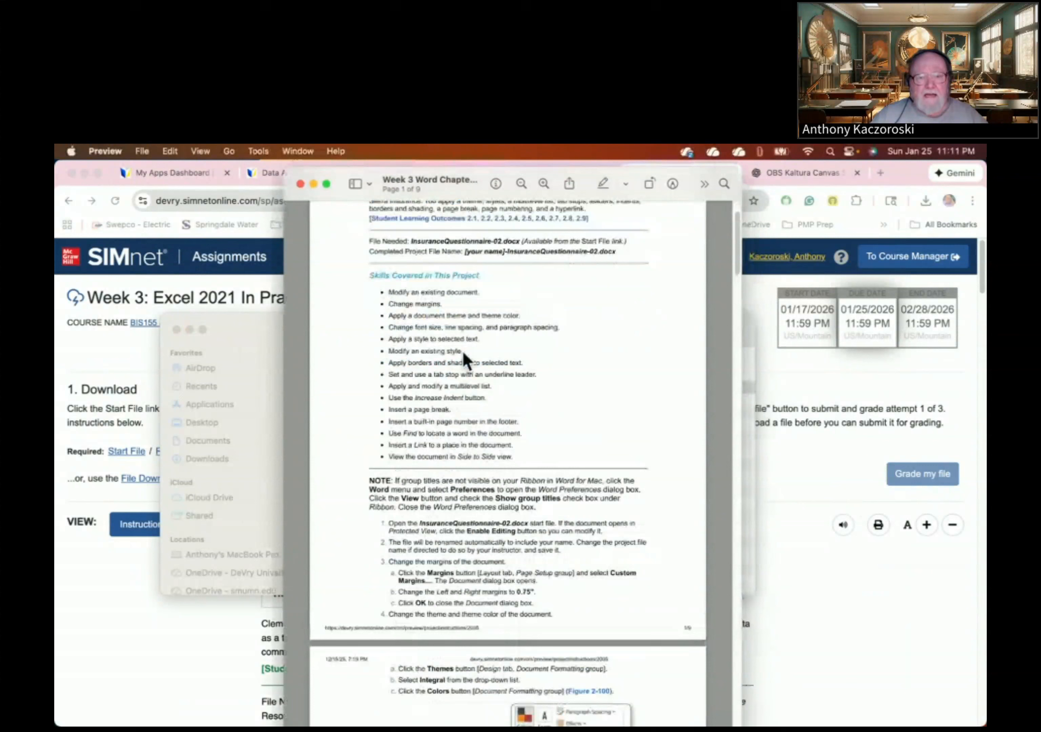
scroll(463, 360, "up", 3)
scroll(466, 359, "down", 1)
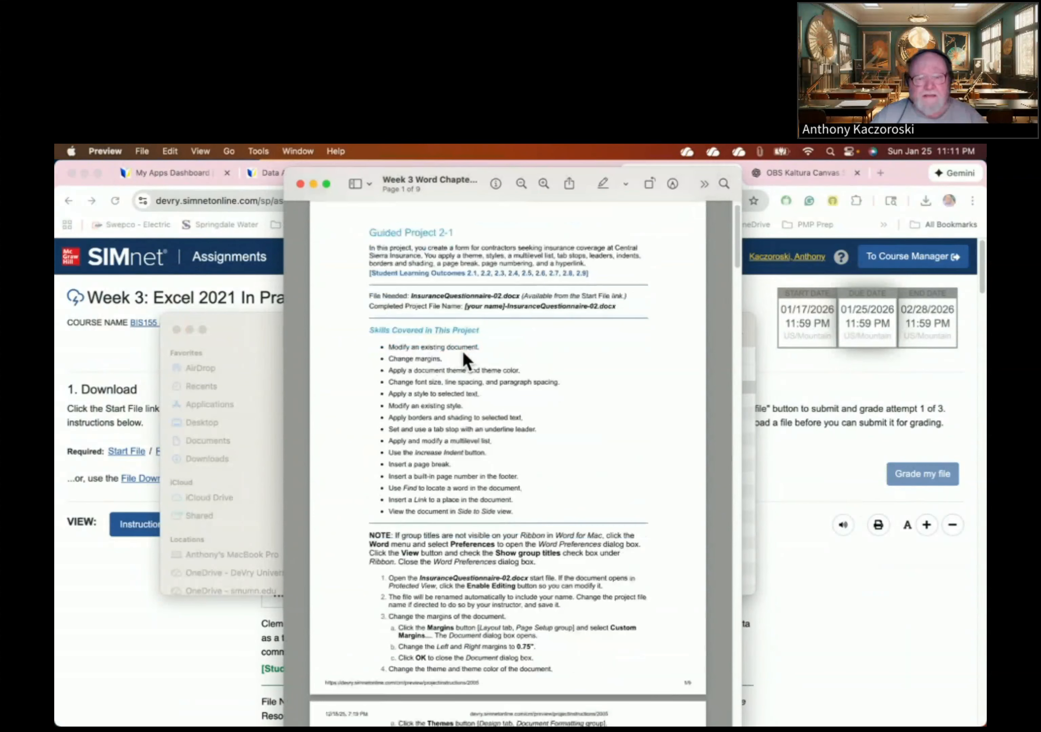
scroll(463, 360, "down", 10)
scroll(464, 360, "down", 6)
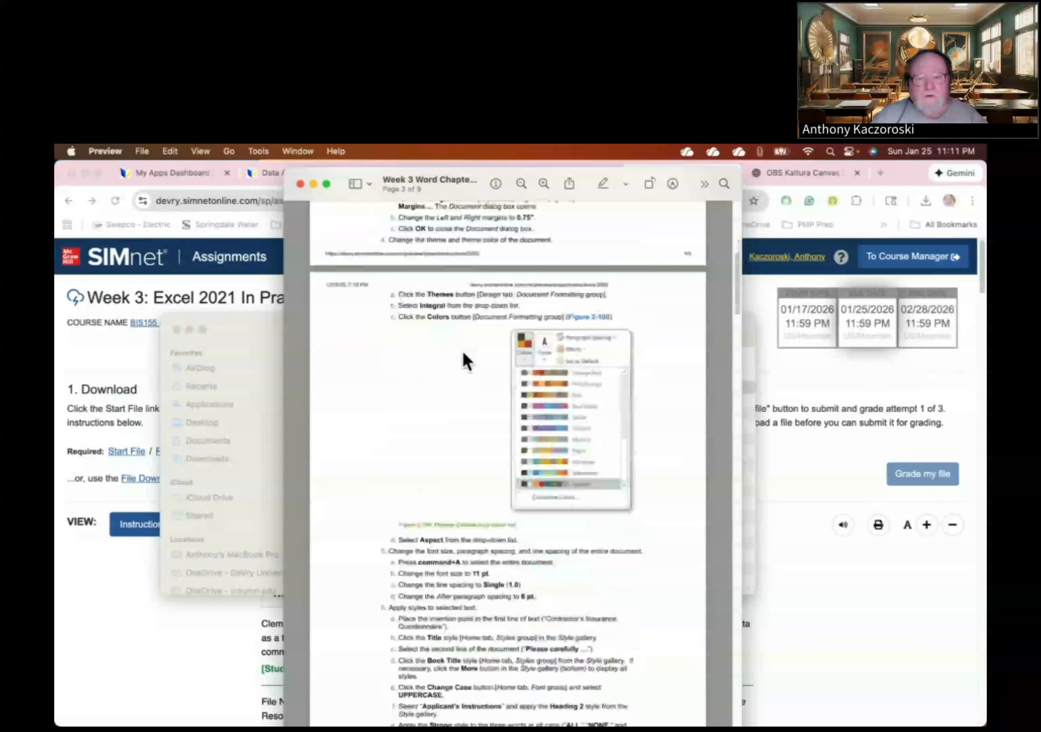
scroll(465, 359, "up", 17)
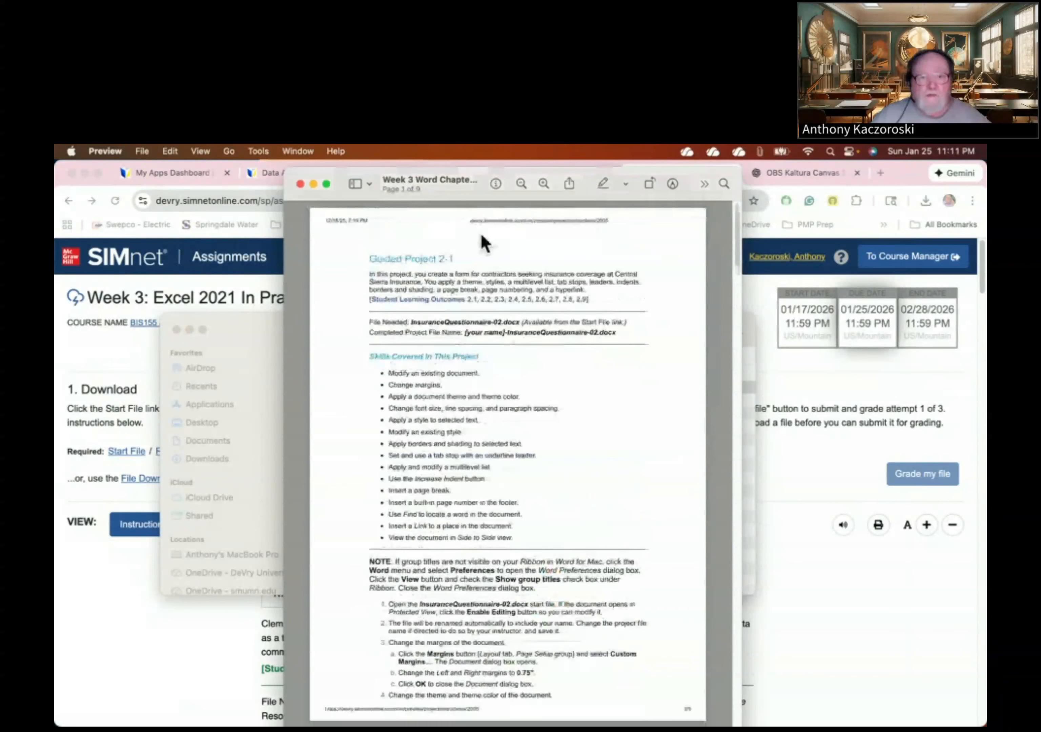
left_click_drag(370, 172, 362, 725)
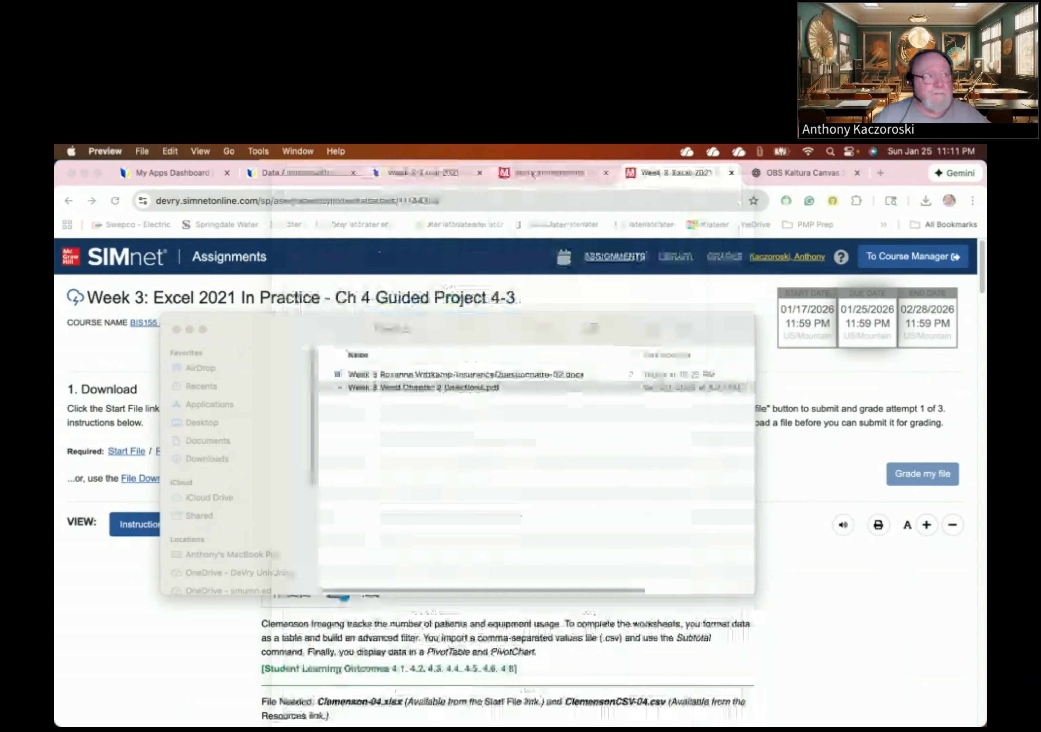
- Open the Insurance Questionnaire .docx from Week 3 and bring its Word window onto this screen
double_click(420, 375)
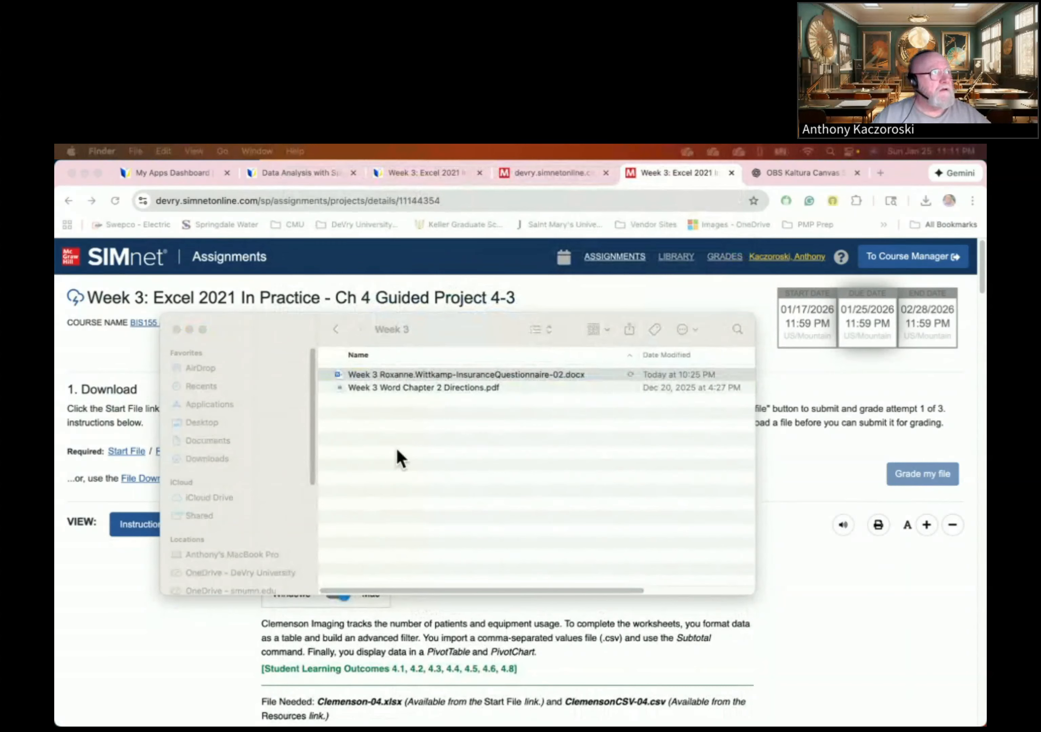
left_click_drag(55, 261, 189, 174)
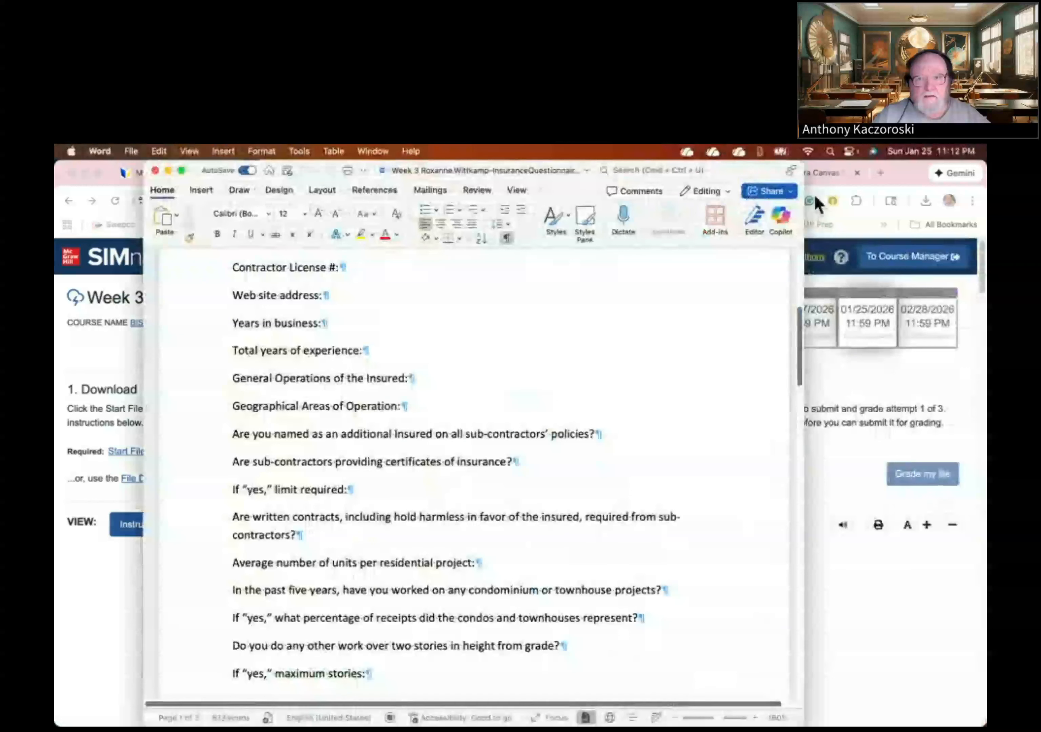
- Widen the Word window, turn off Show/Hide ¶ marks, and drag the directions PDF over it
left_click_drag(807, 185, 979, 206)
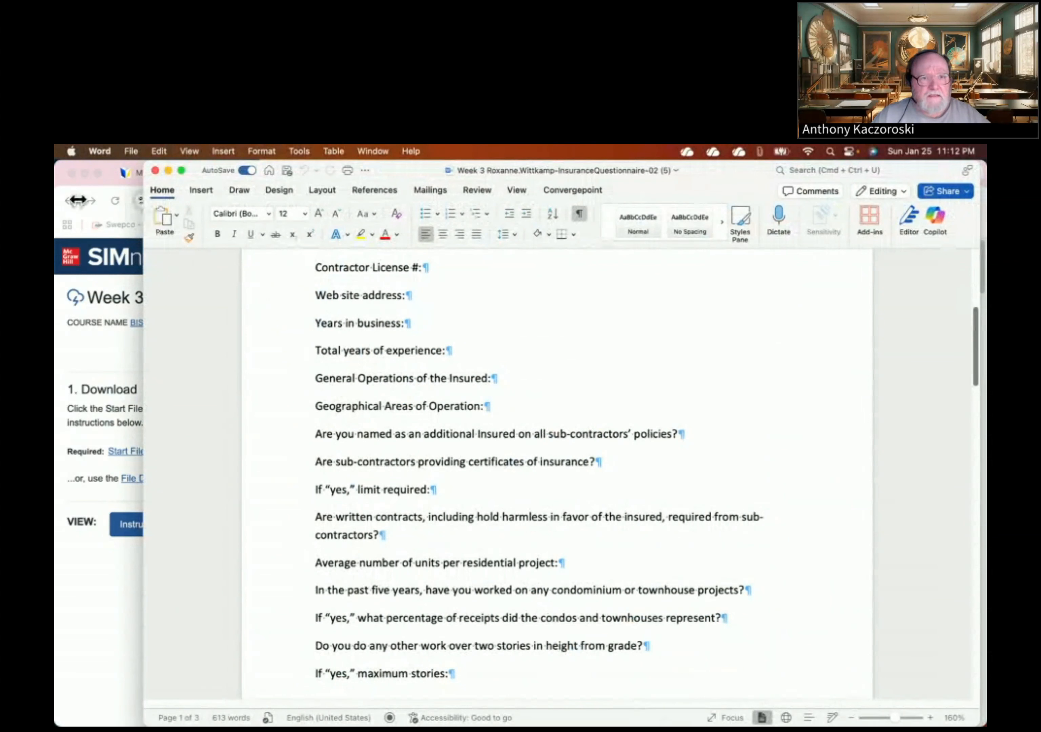
left_click_drag(78, 200, 60, 192)
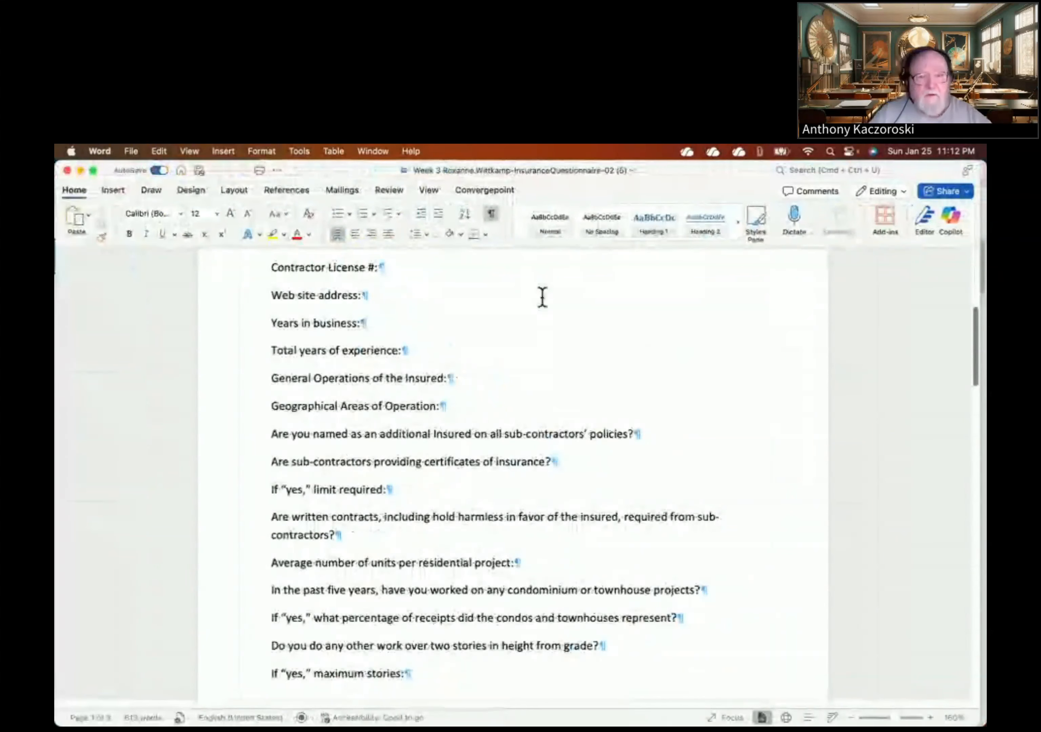
scroll(543, 297, "up", 10)
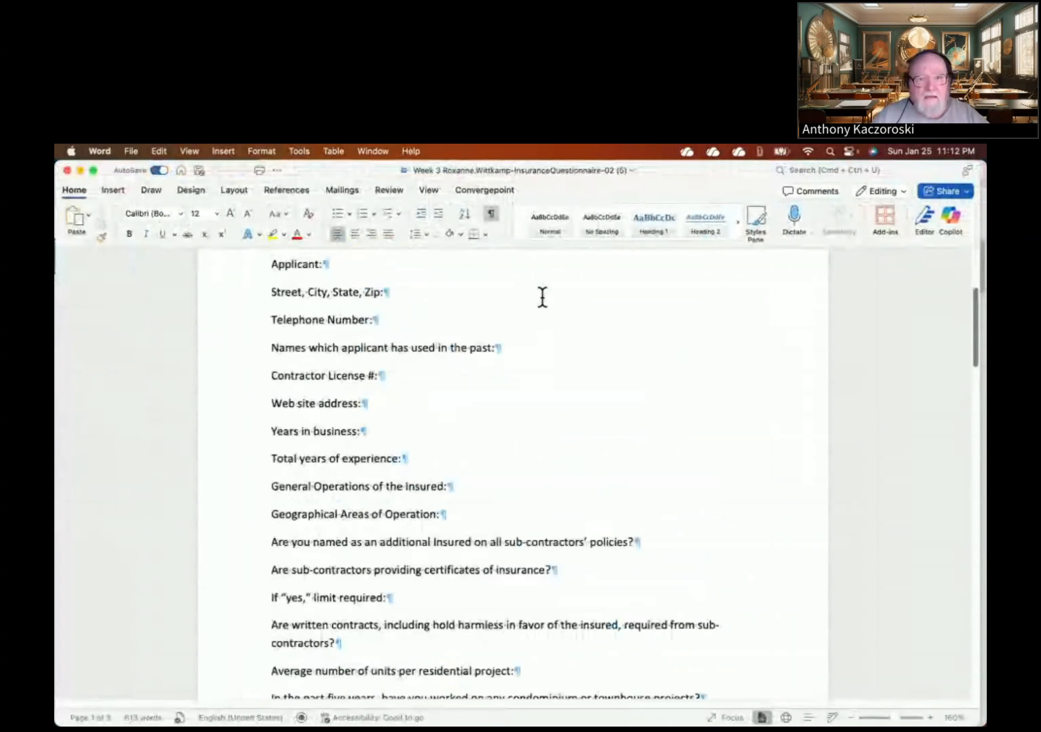
scroll(545, 307, "down", 20)
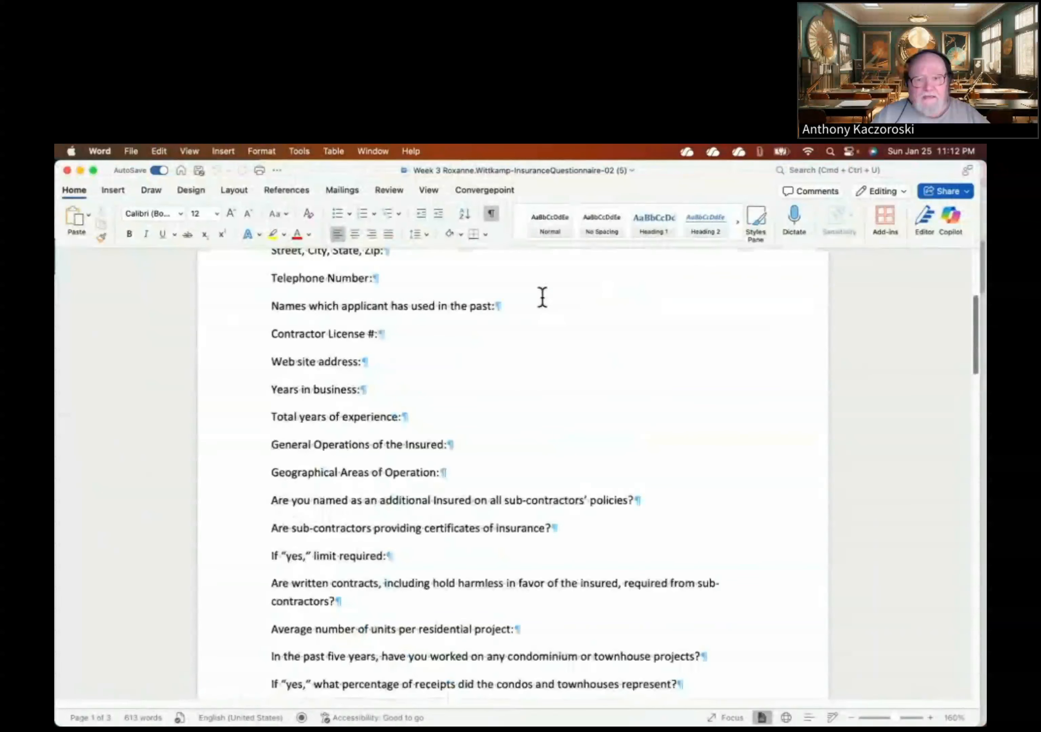
scroll(542, 297, "down", 5)
scroll(543, 297, "up", 15)
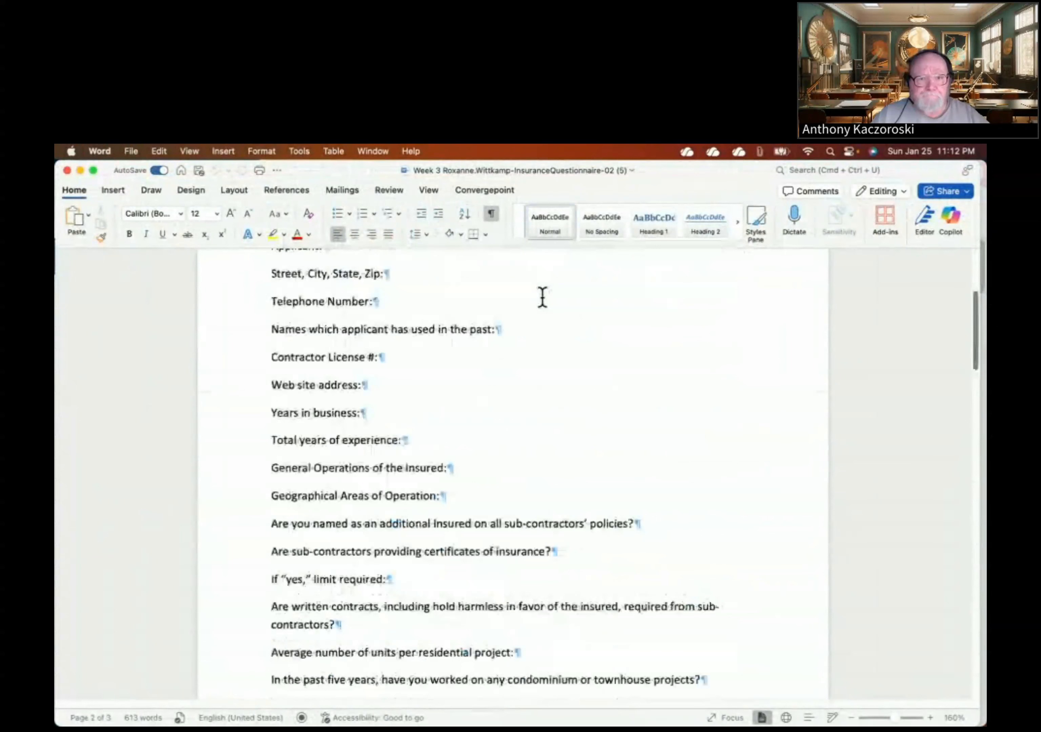
scroll(542, 297, "up", 5)
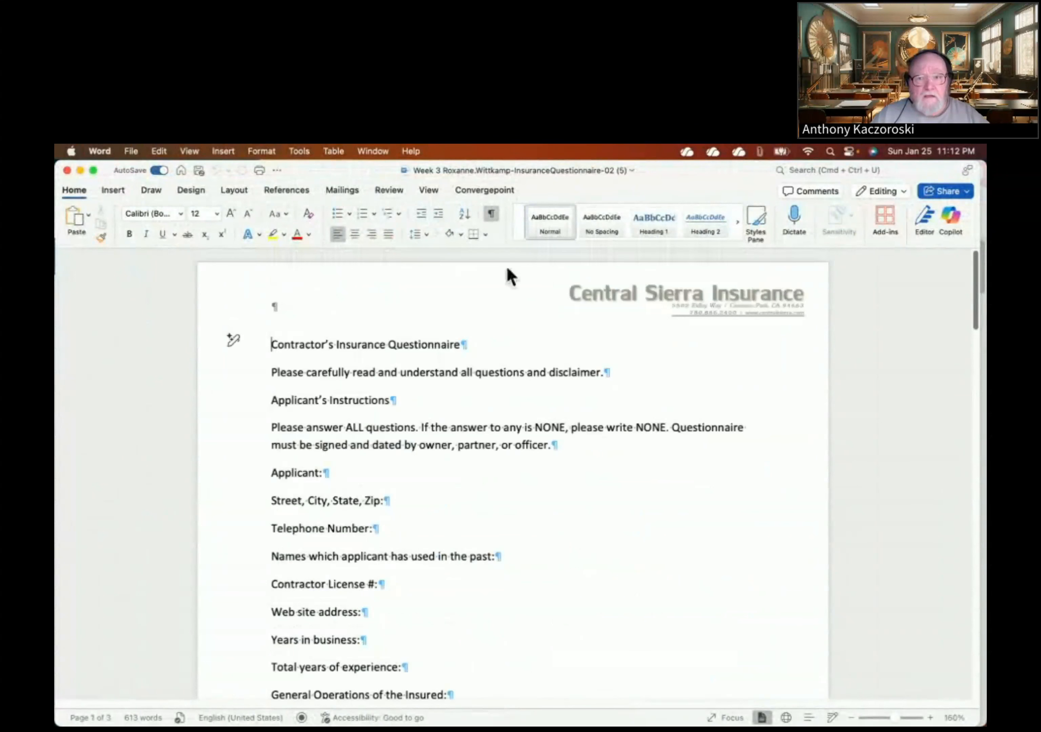
left_click(492, 210)
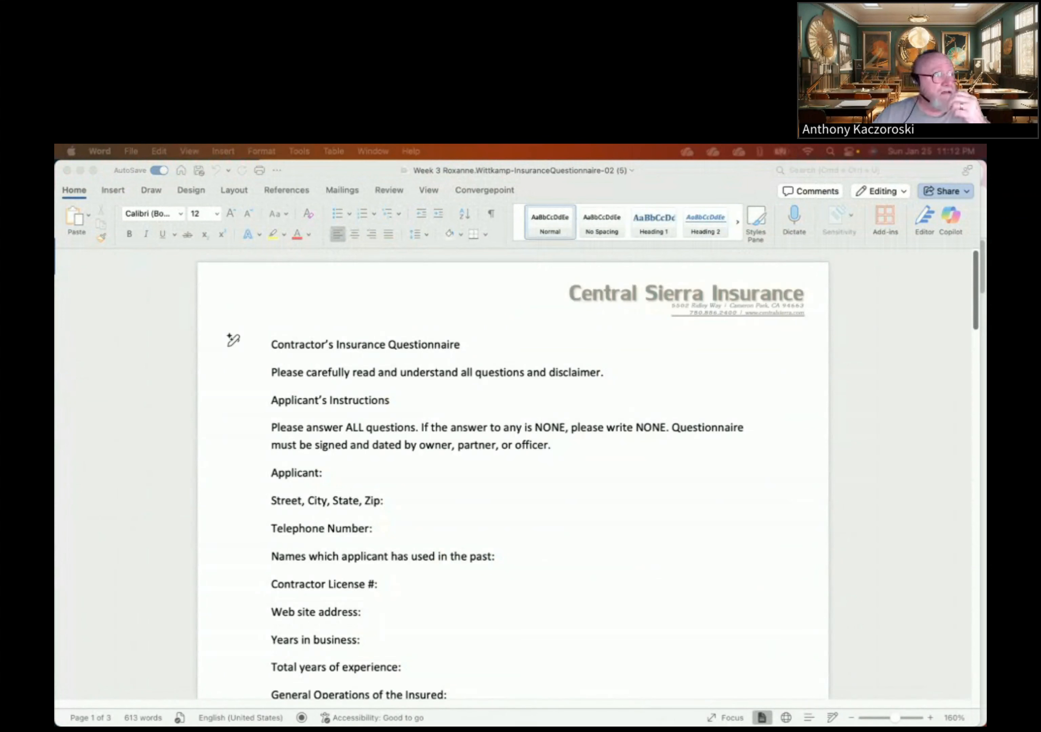
left_click_drag(403, 724, 475, 185)
- Zoom in on the directions PDF and widen Preview to show the full Skills Covered list
scroll(695, 197, "down", 3)
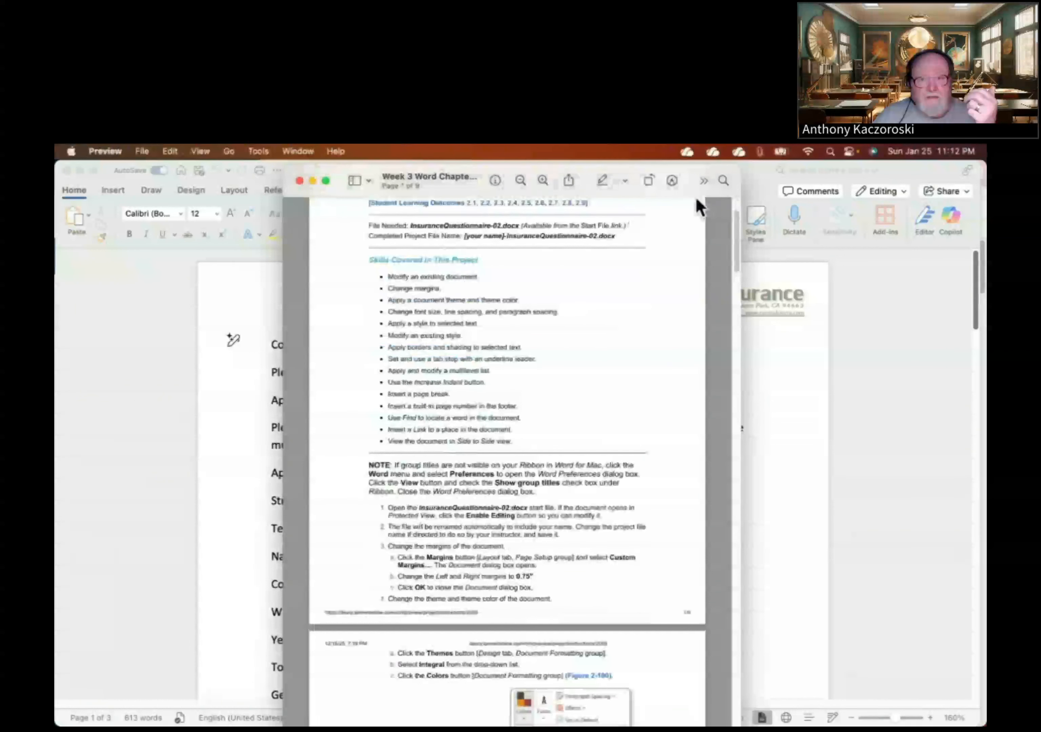
left_click(544, 181)
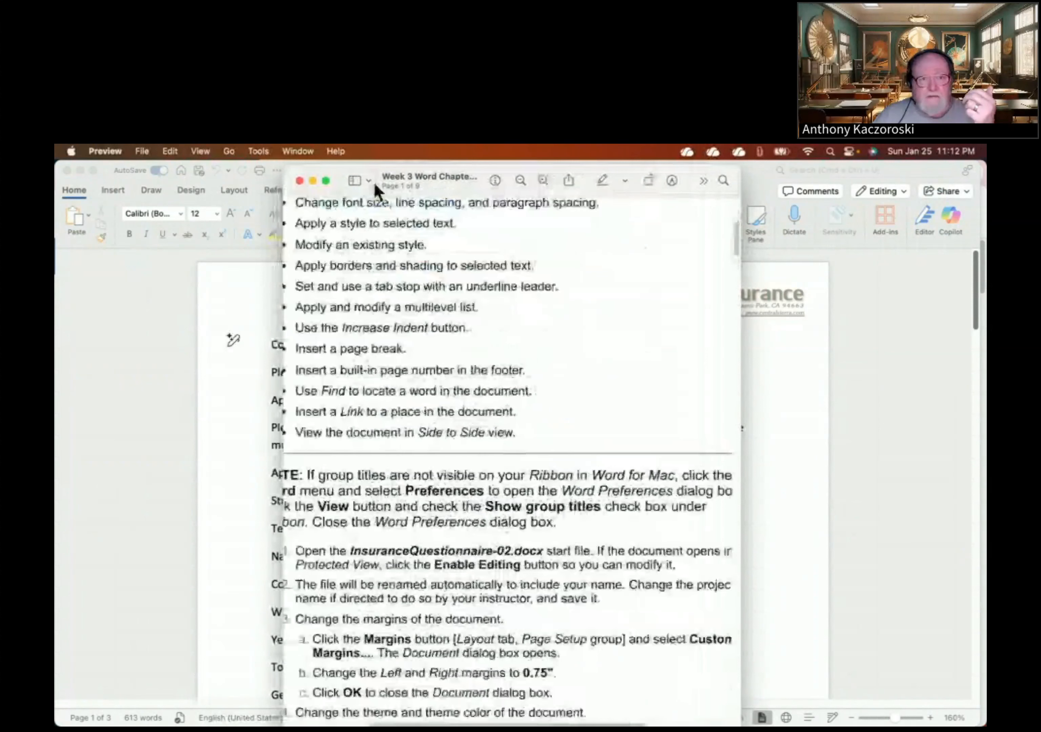
left_click_drag(283, 181, 147, 186)
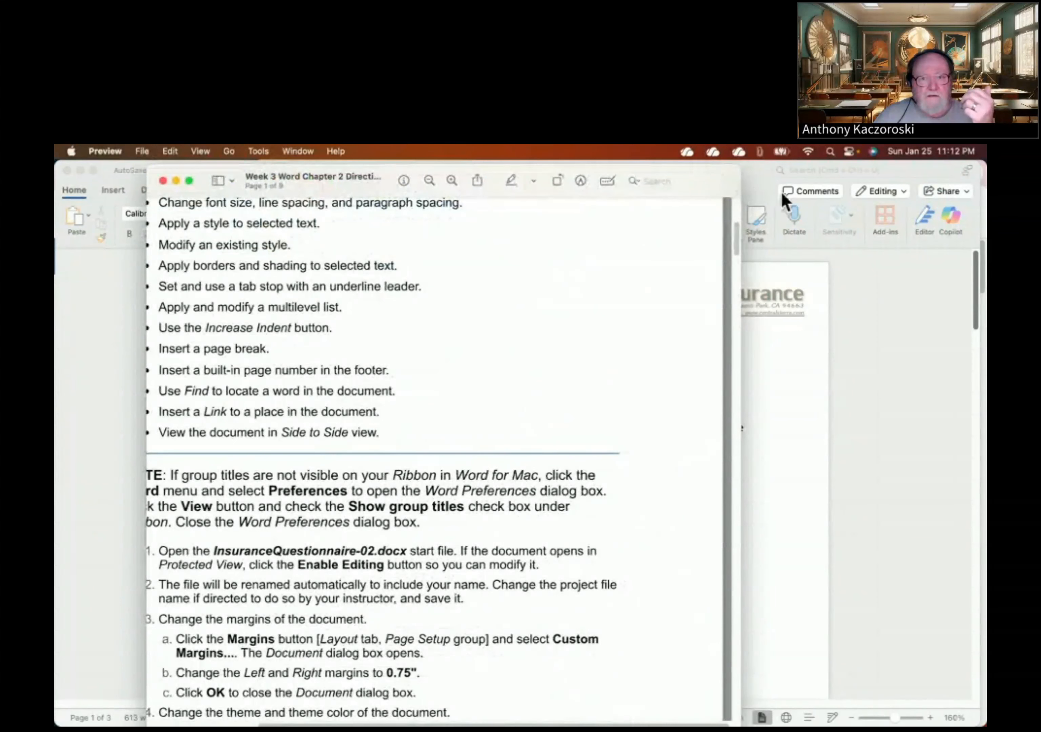
left_click_drag(742, 182, 913, 183)
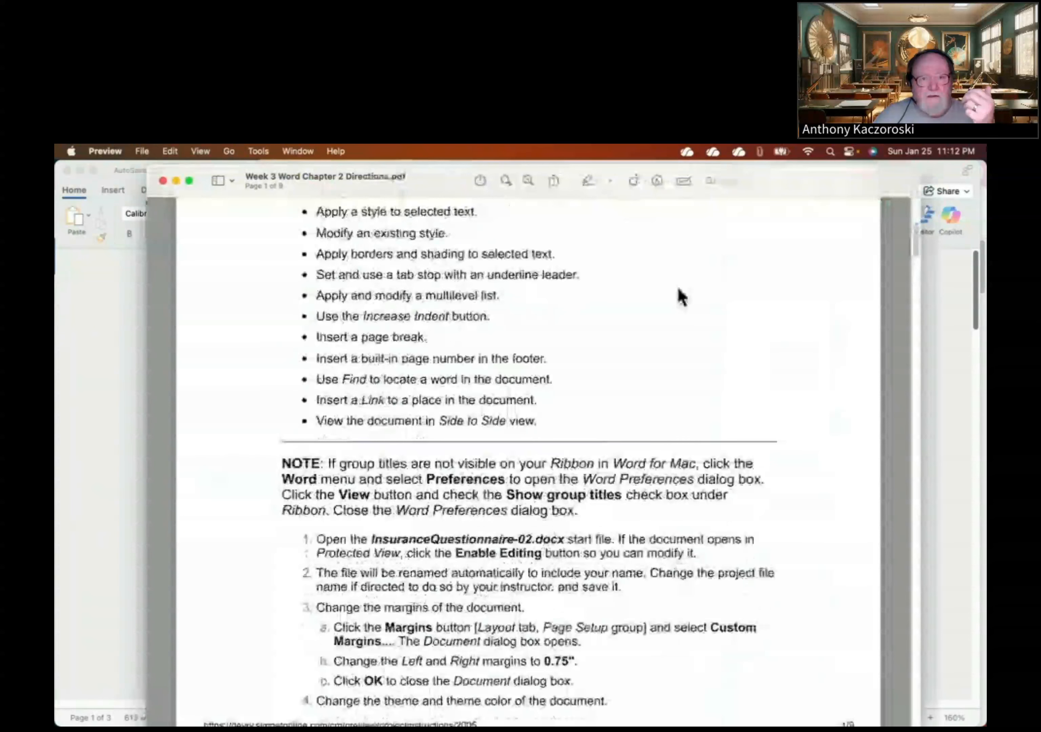
scroll(682, 297, "up", 3)
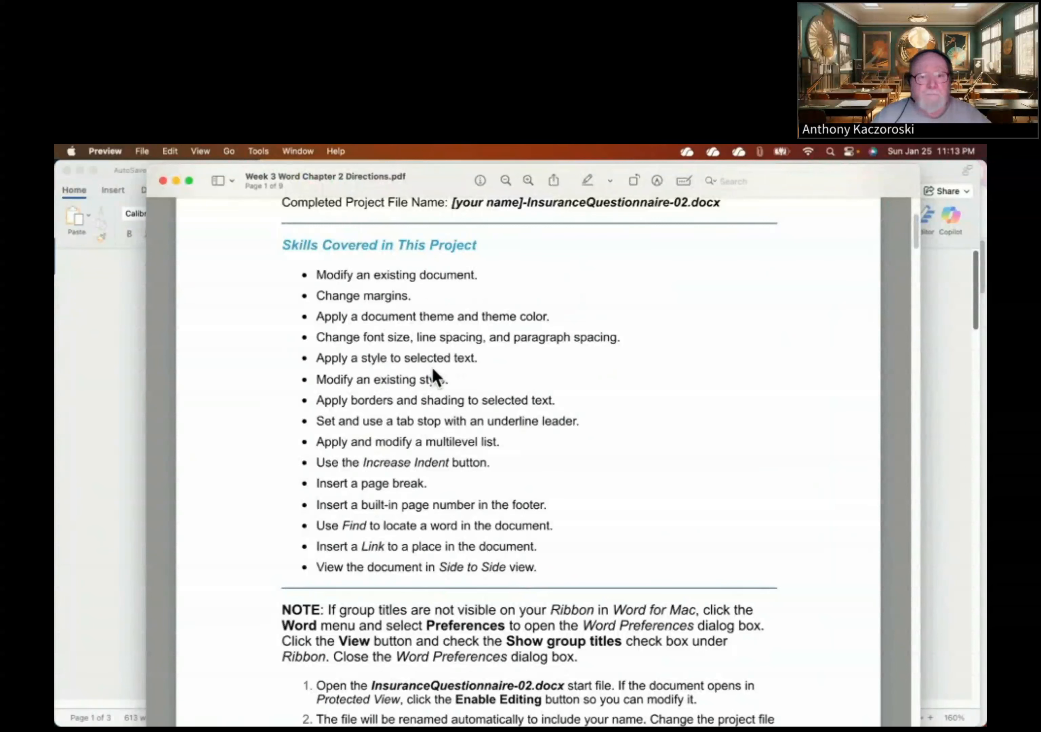
scroll(430, 395, "down", 1)
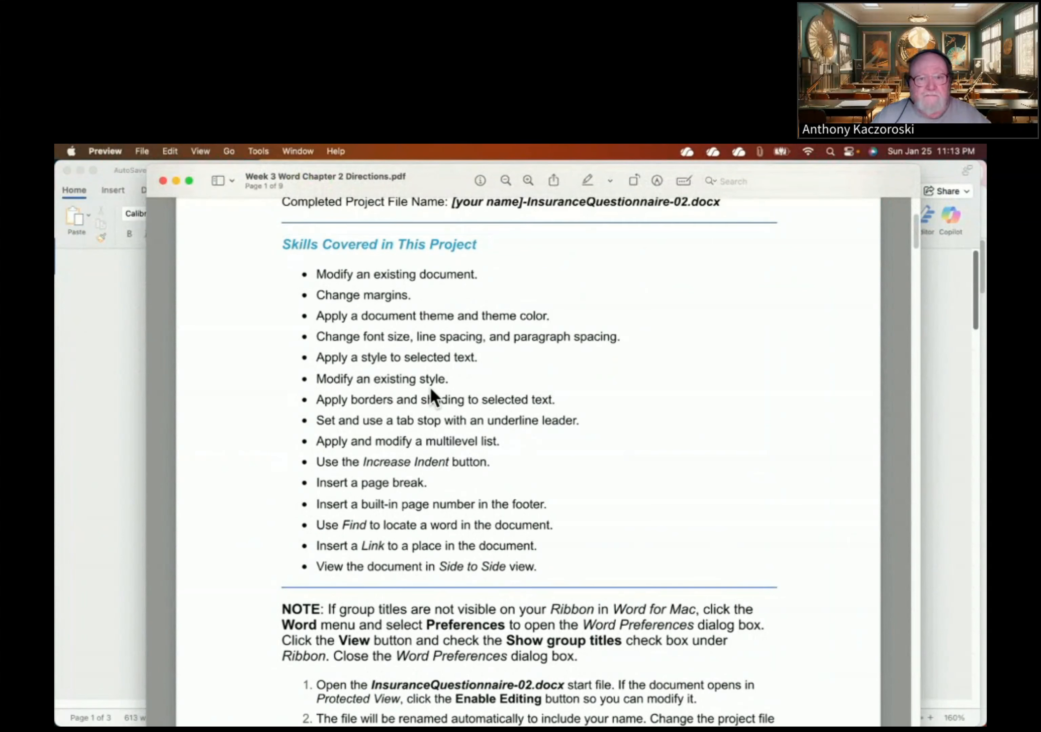
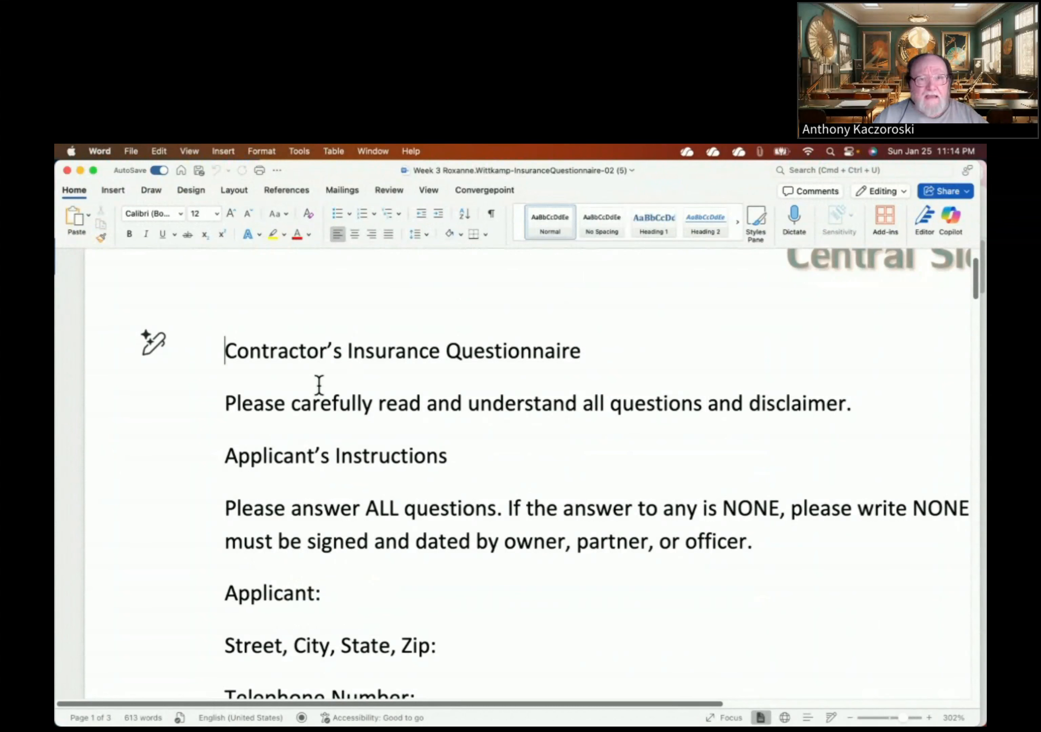
- Open Custom Margins from the Layout tab's Margins menu for the questionnaire
left_click(240, 192)
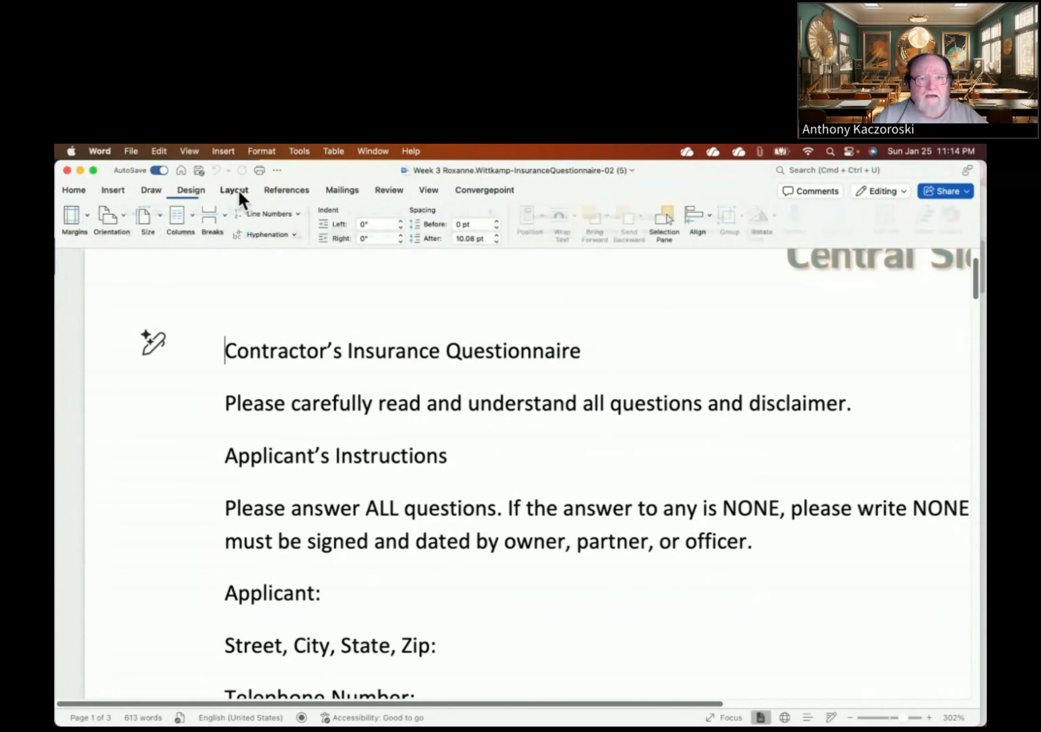
left_click(87, 226)
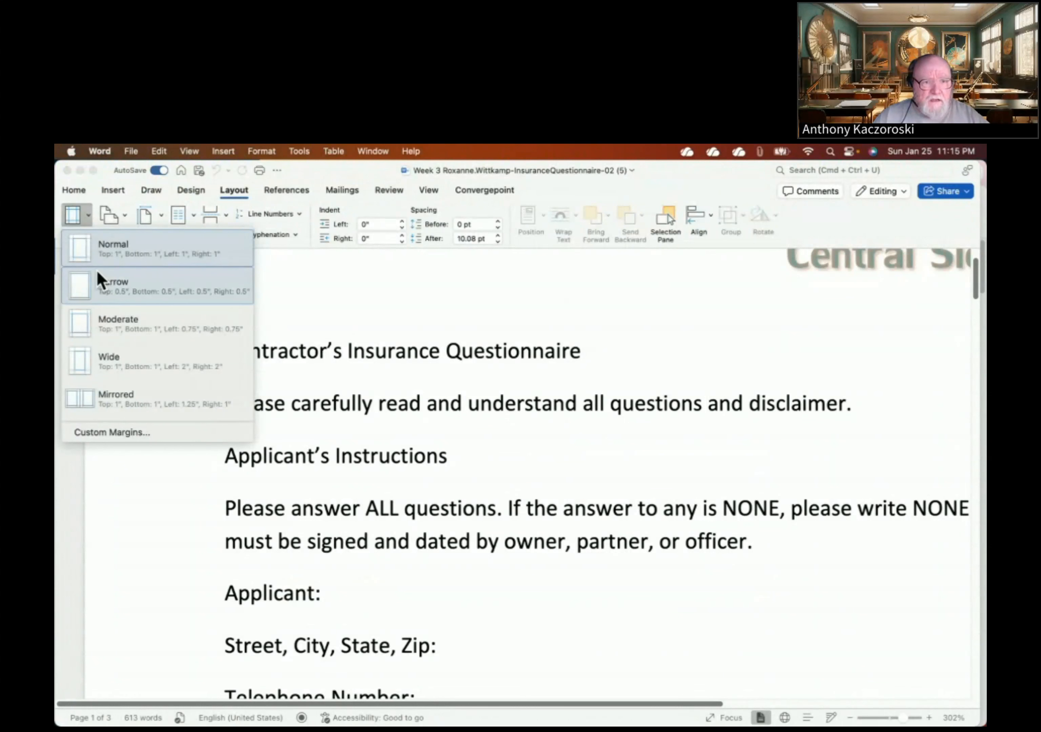
left_click(113, 434)
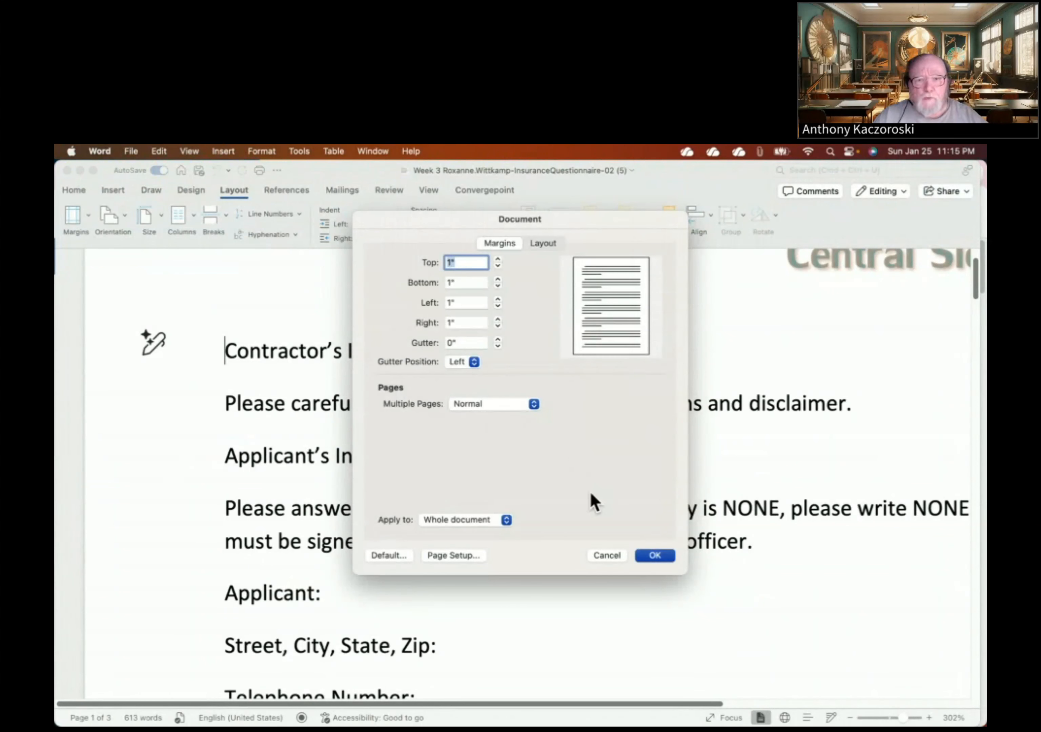
- Replace the 1" right and left margins with 0.75 inch and apply them
left_click(457, 303)
left_click(460, 322)
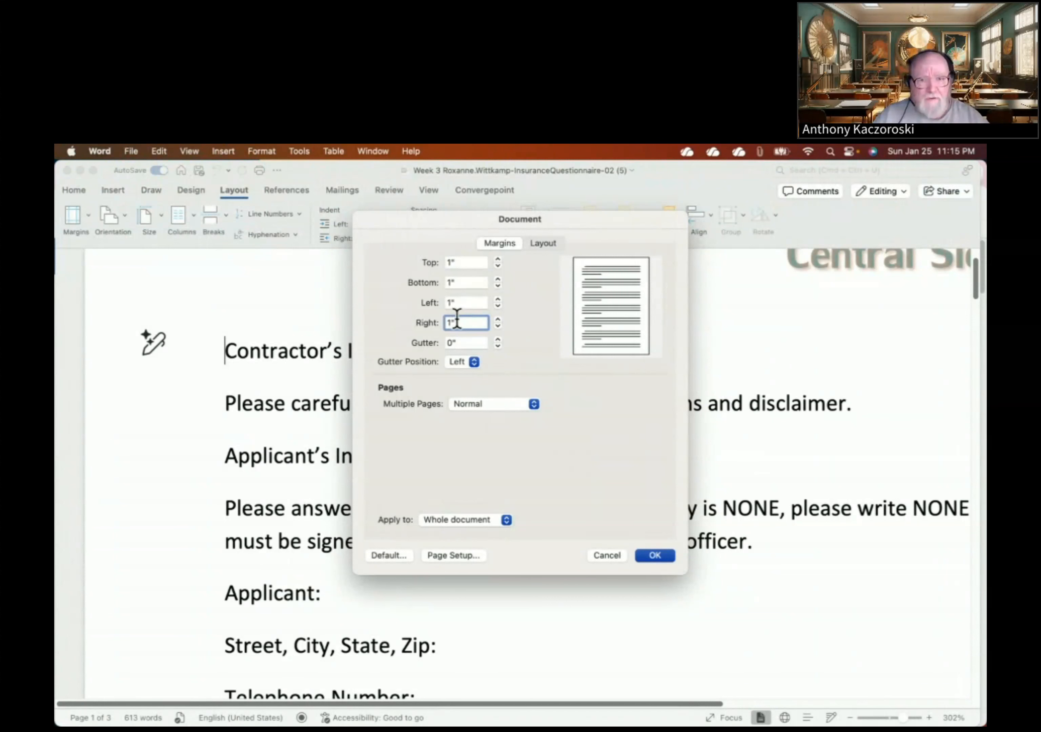
left_click_drag(458, 320, 428, 320)
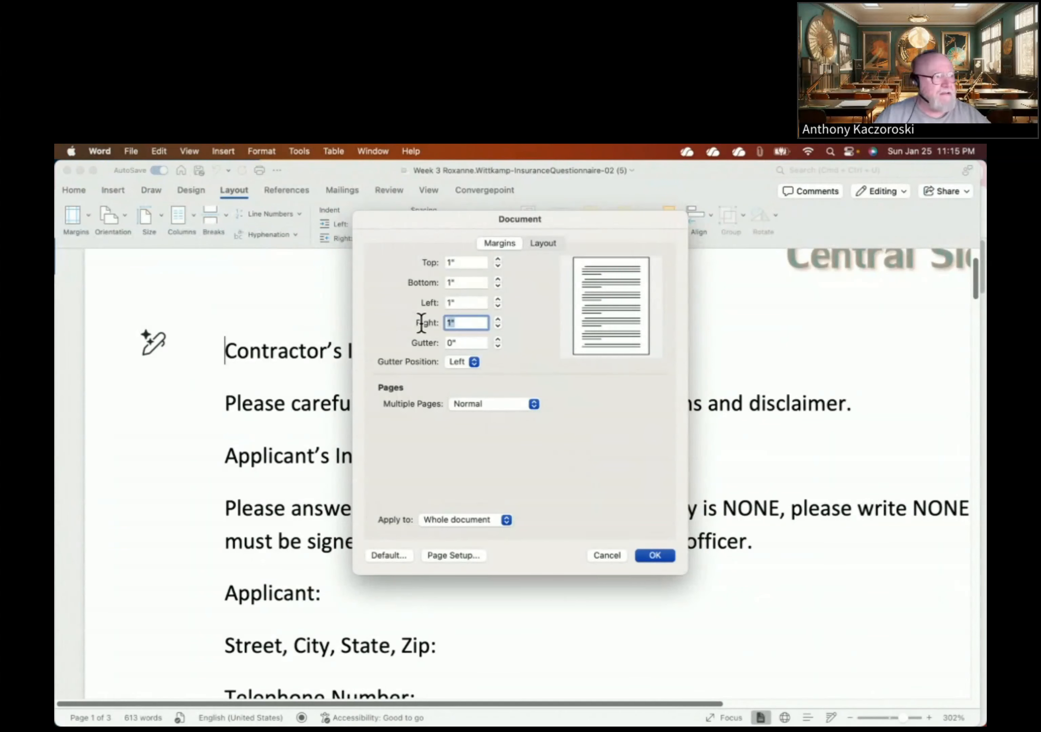
type(".75")
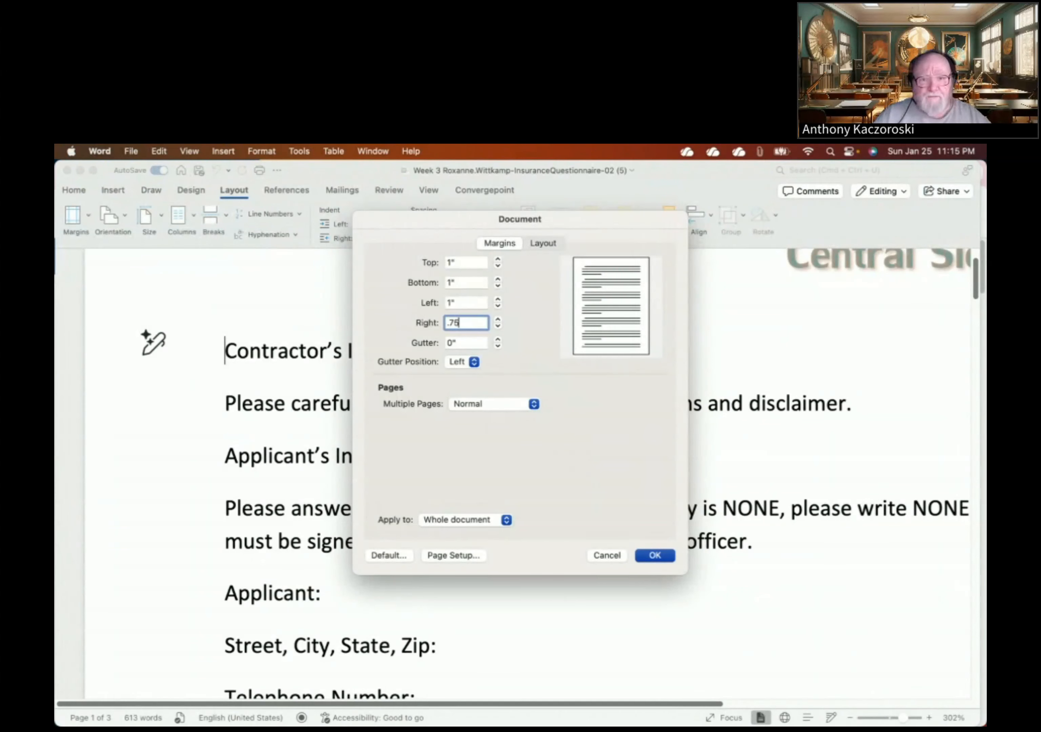
left_click(473, 302)
left_click_drag(465, 303, 427, 300)
type(".75")
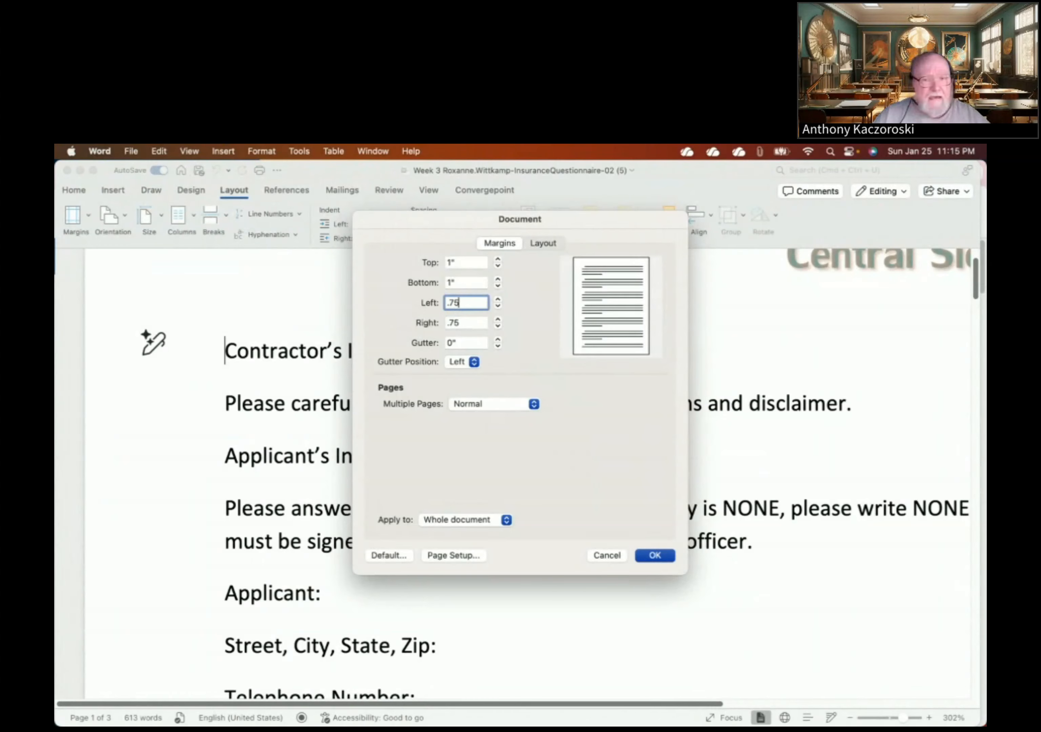
left_click(651, 555)
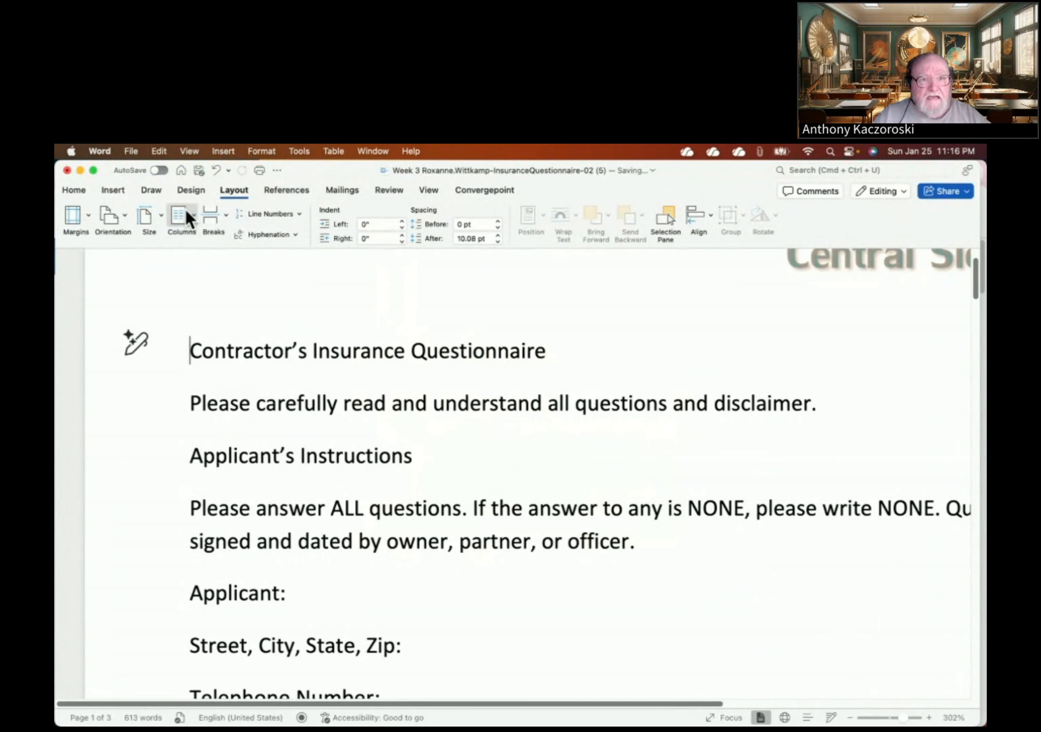
- Scroll and expand the Design tab's style-set gallery to view every style set, then close it
left_click(188, 192)
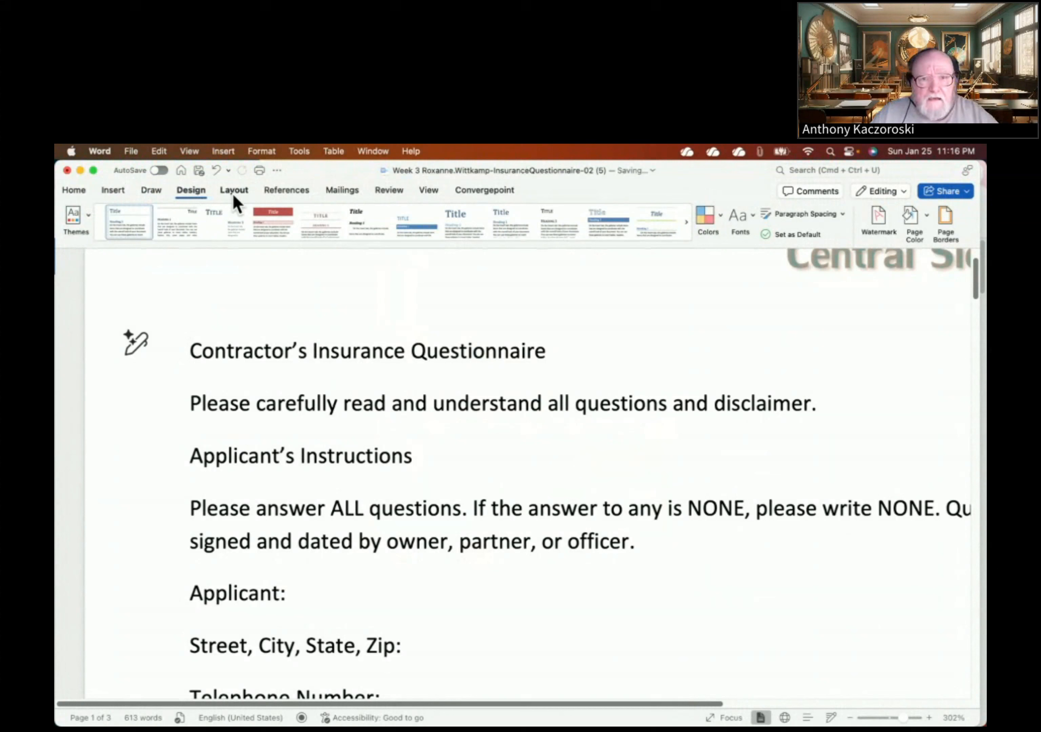
left_click(687, 221)
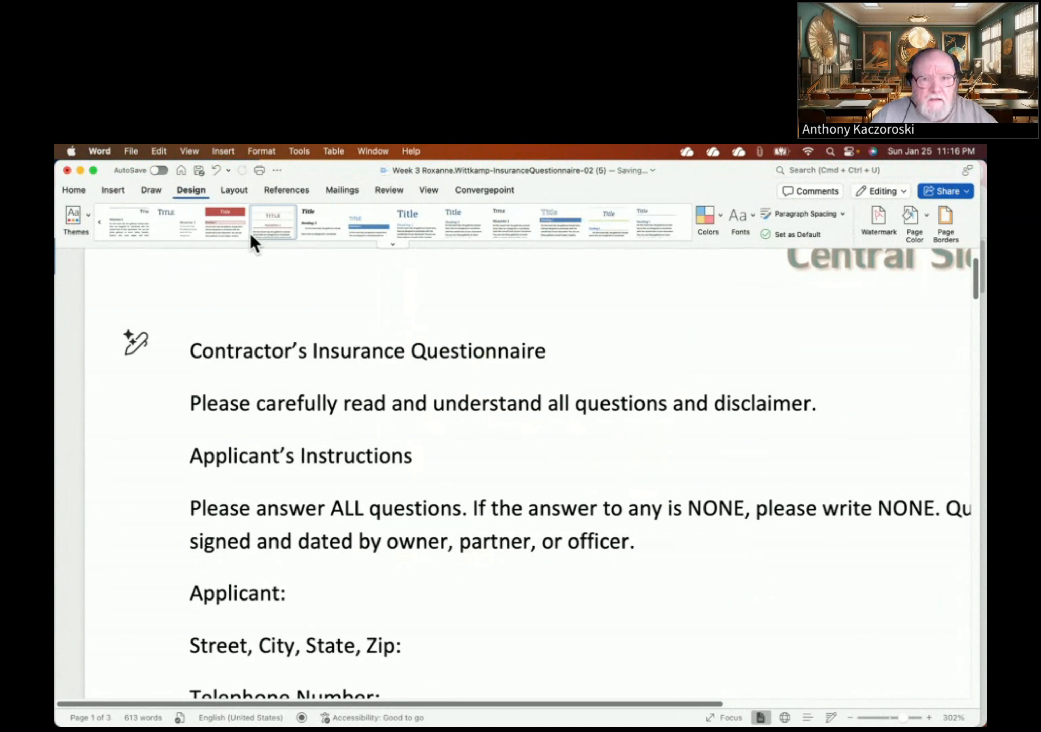
left_click(393, 245)
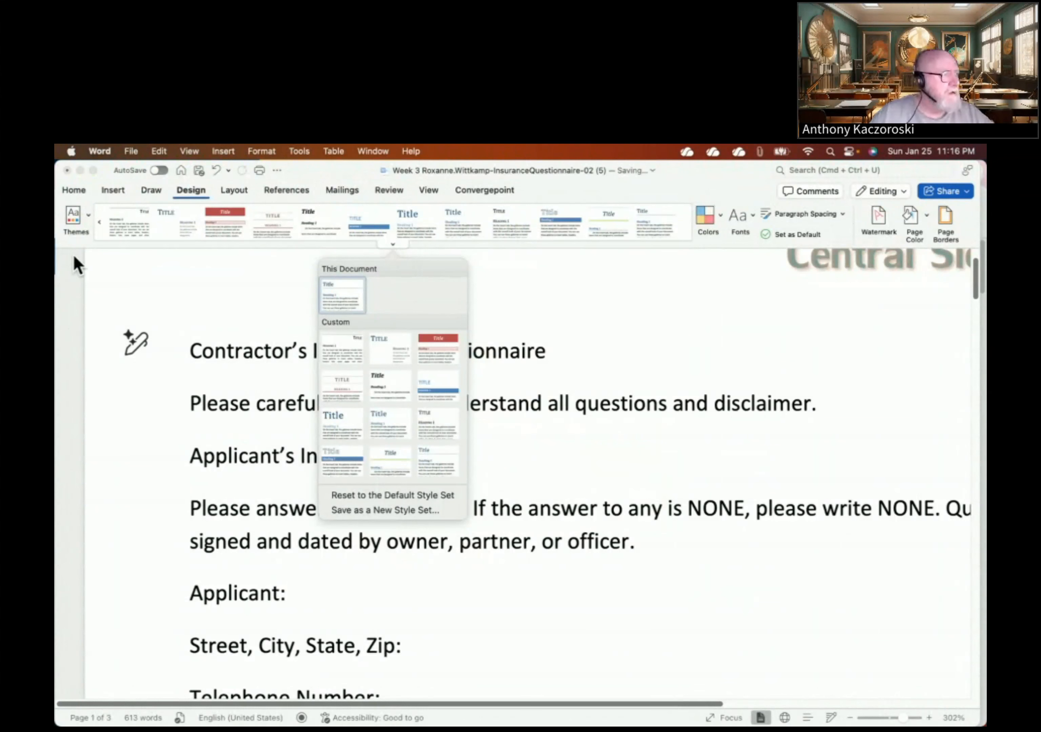
left_click(86, 218)
- Pick Integral from the Themes gallery to restyle the questionnaire's fonts
left_click(87, 219)
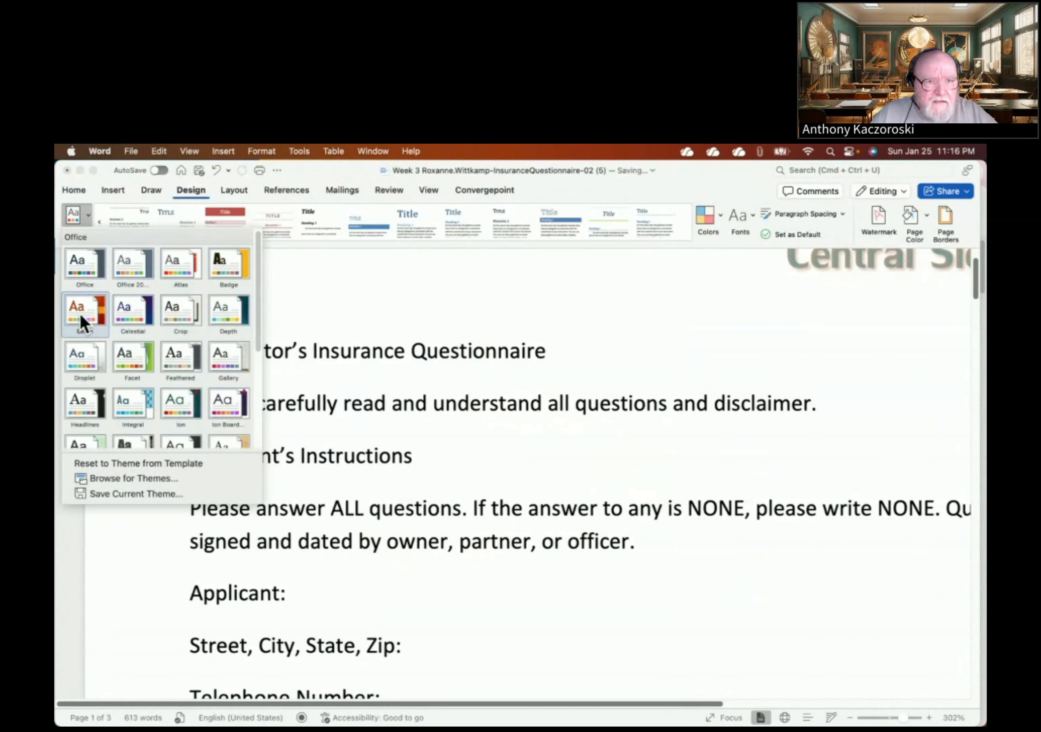
left_click(150, 412)
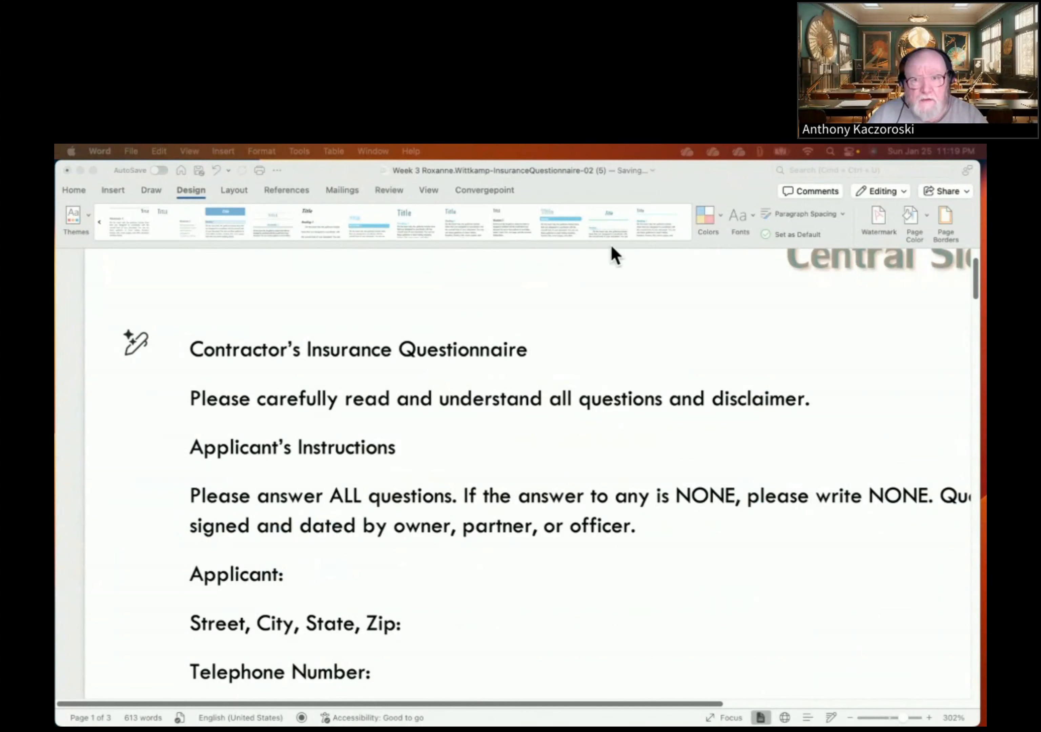
- Choose the Aspect palette at the bottom of the Design tab's Colors list
left_click(721, 224)
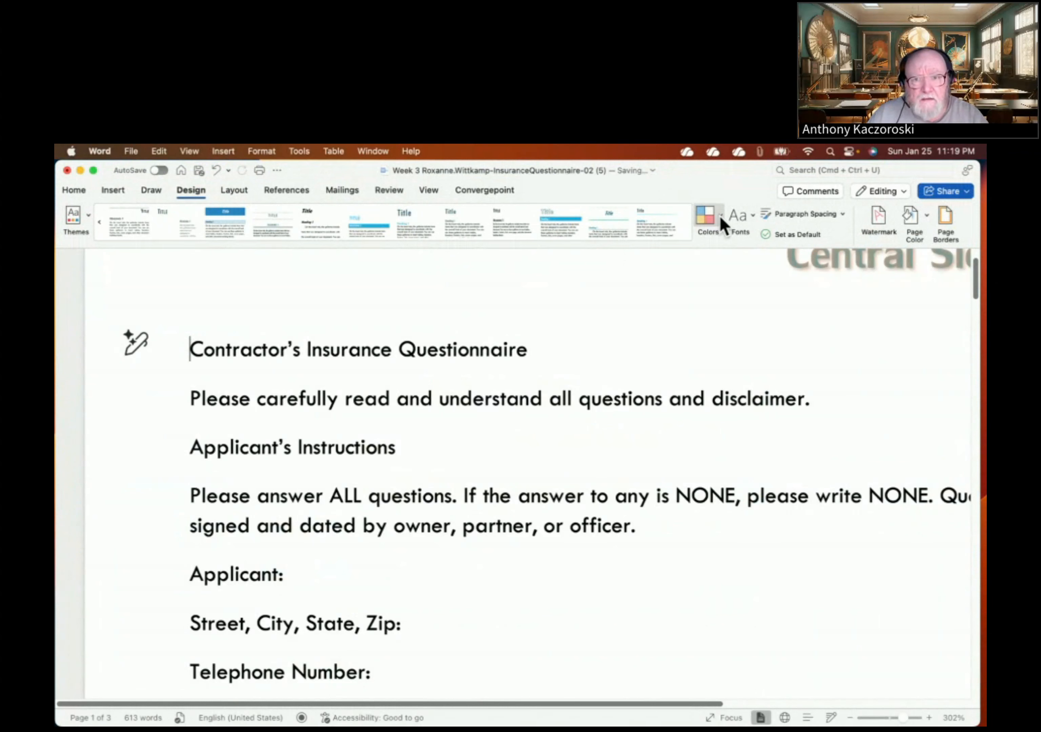
left_click(721, 223)
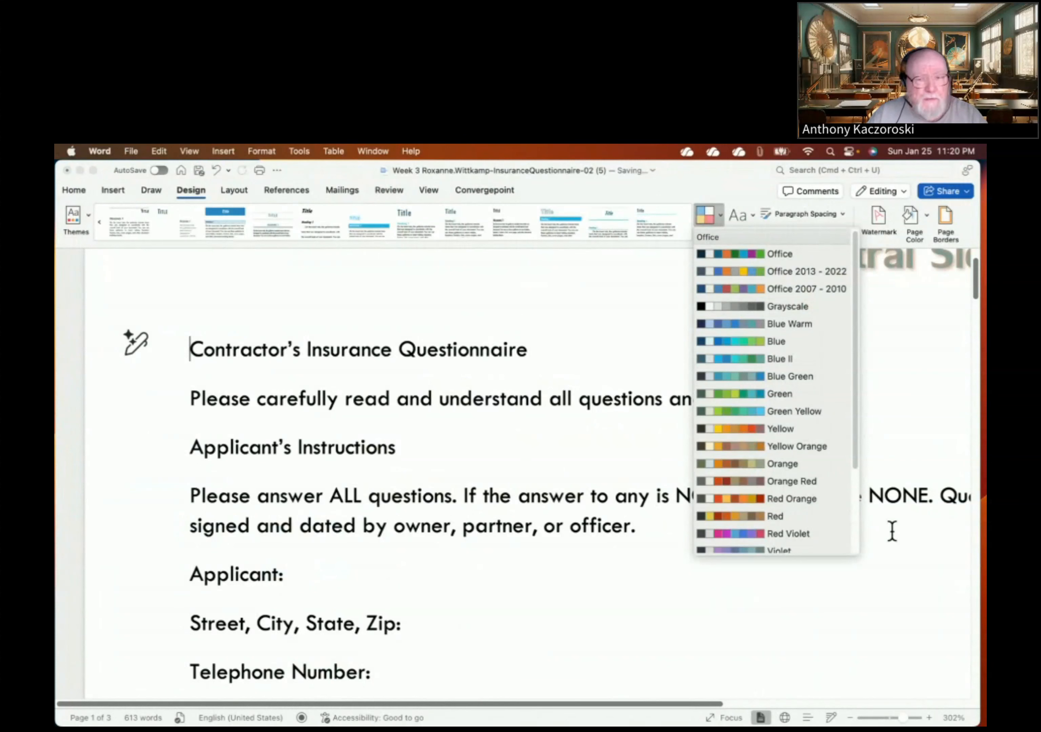
scroll(813, 465, "down", 1)
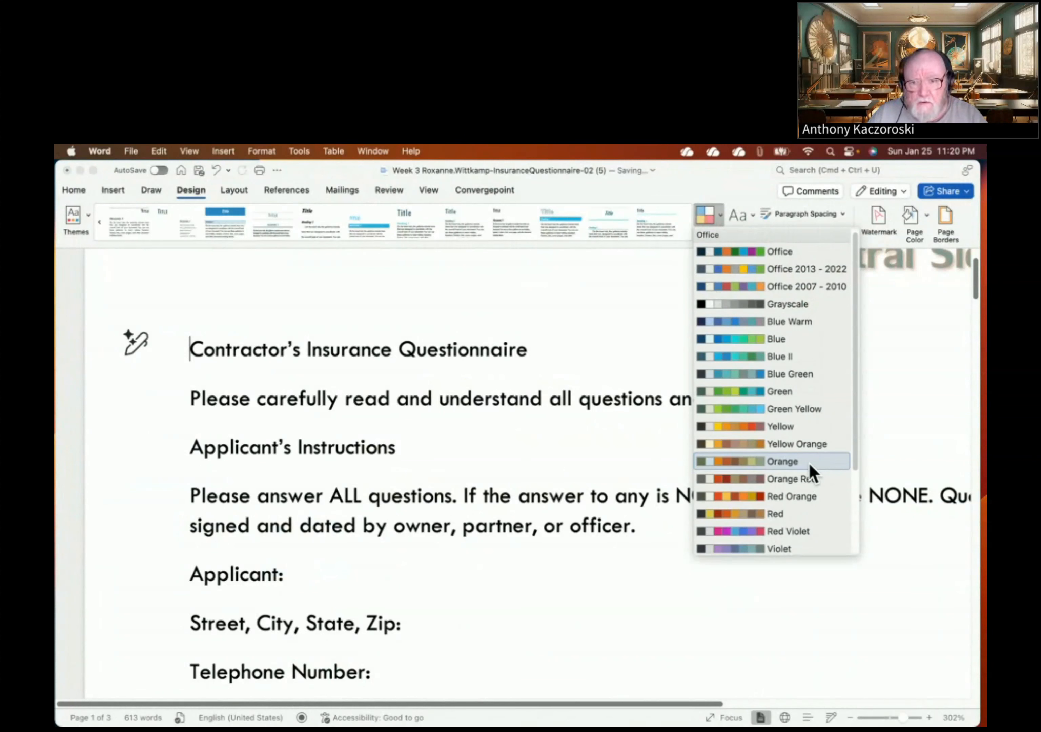
scroll(809, 470, "down", 3)
scroll(810, 470, "down", 3)
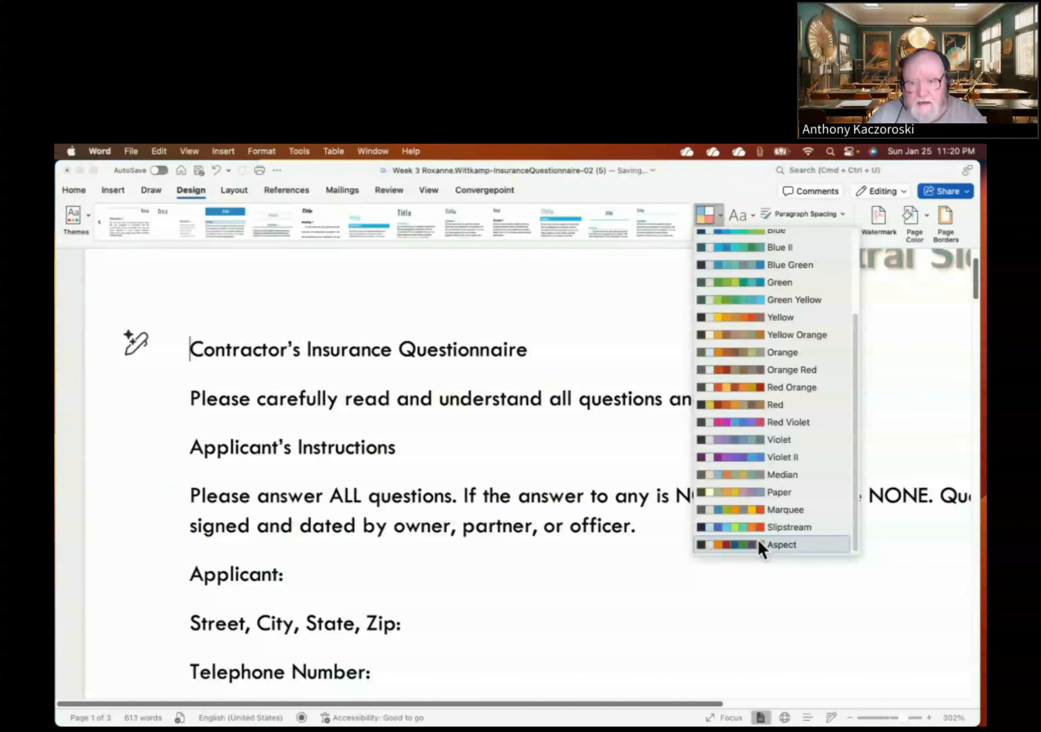
left_click(759, 545)
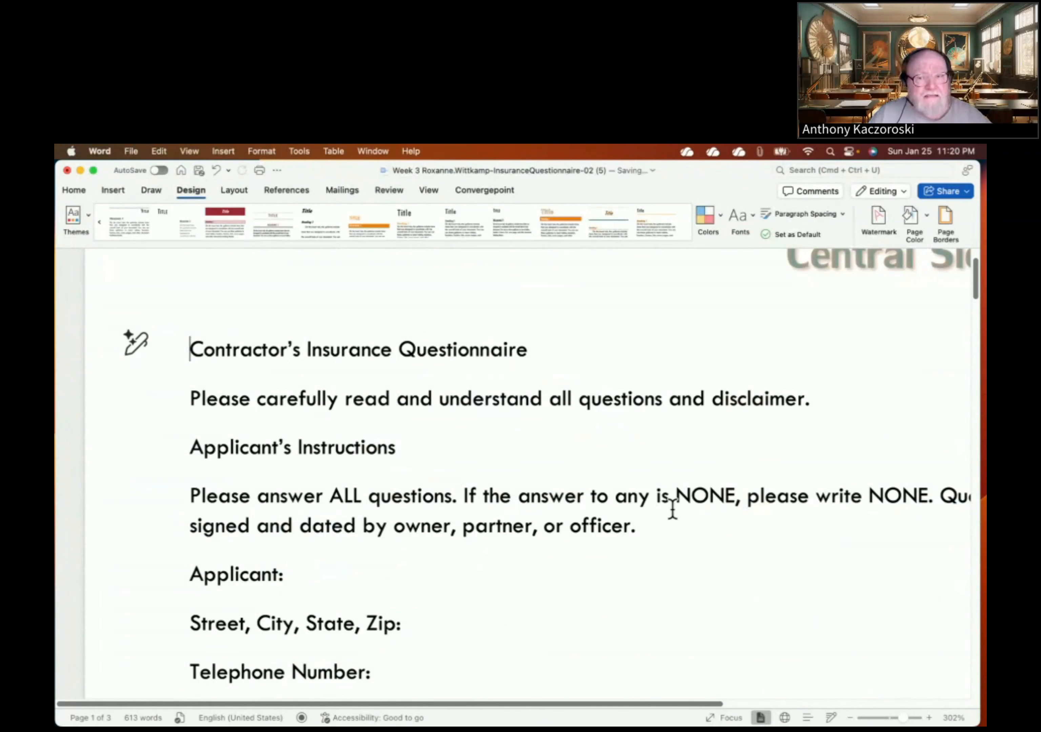
- Select all the questionnaire text with Cmd+A and show the Home tab's font options
left_click(683, 472)
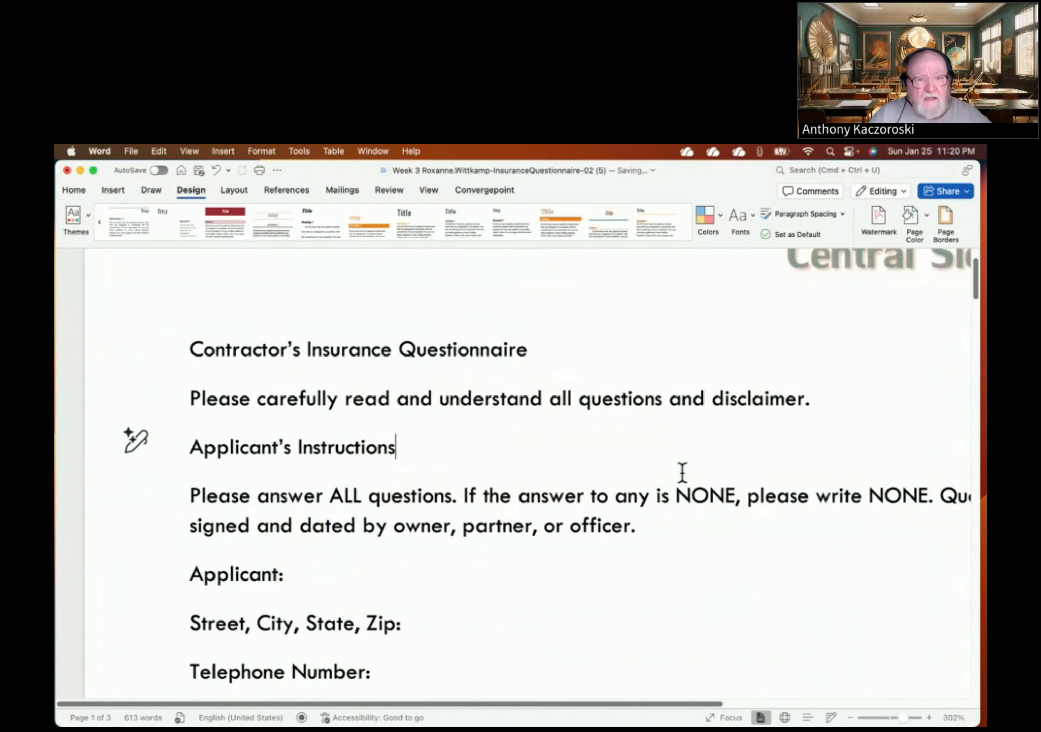
key("super+a")
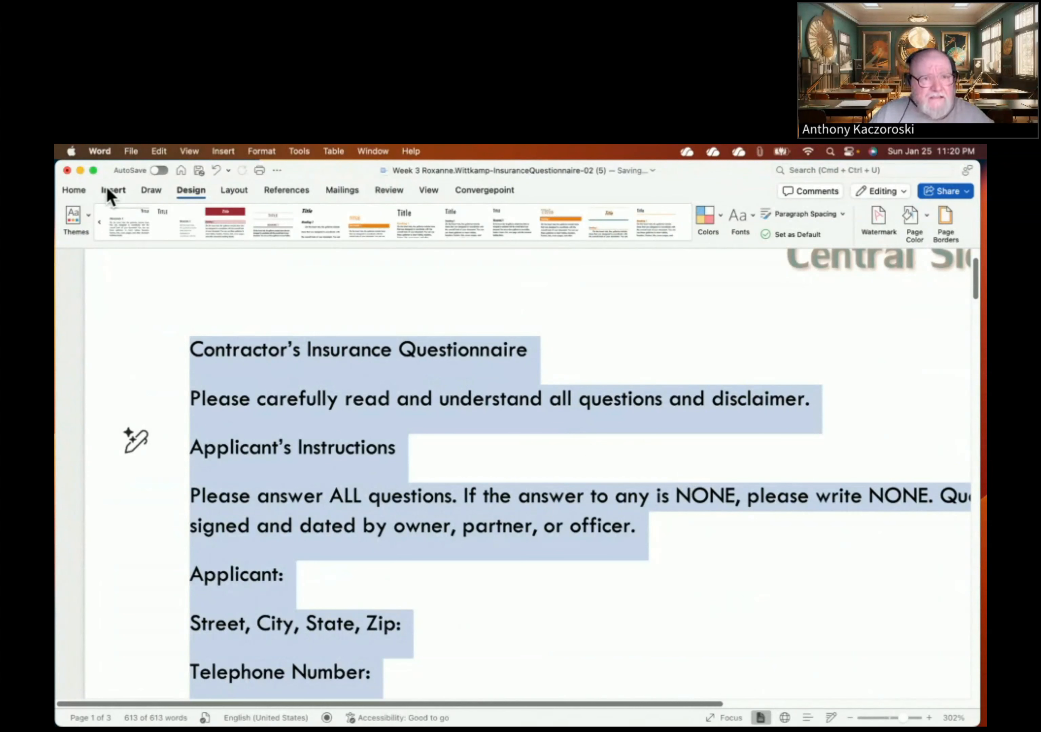
left_click(75, 192)
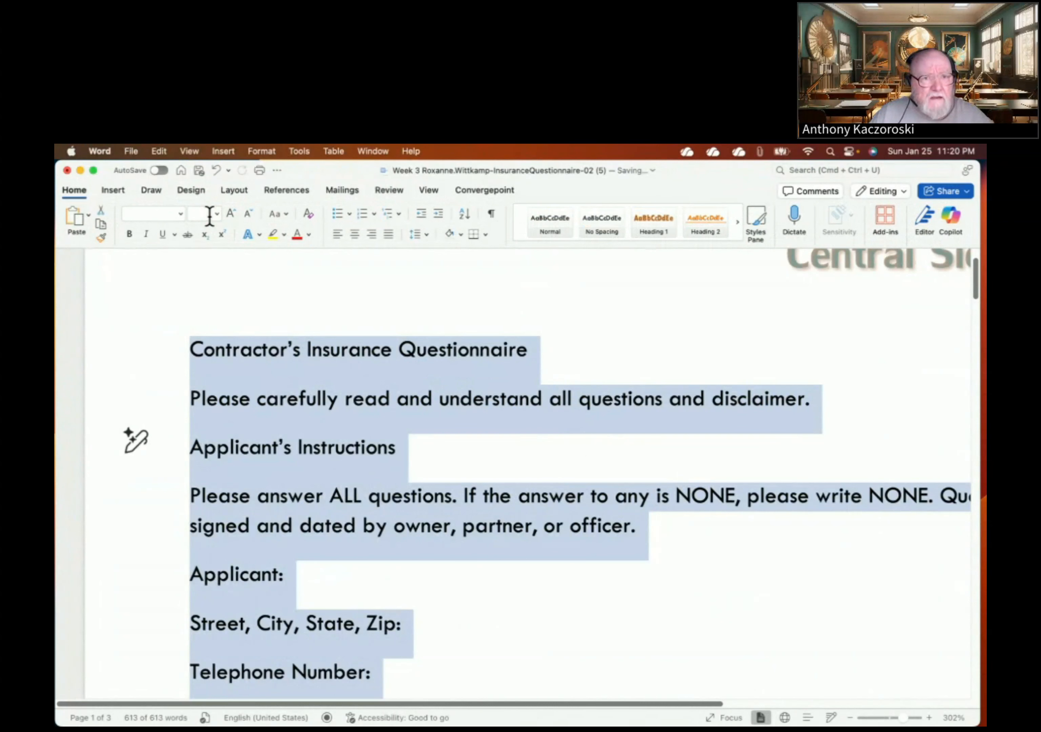
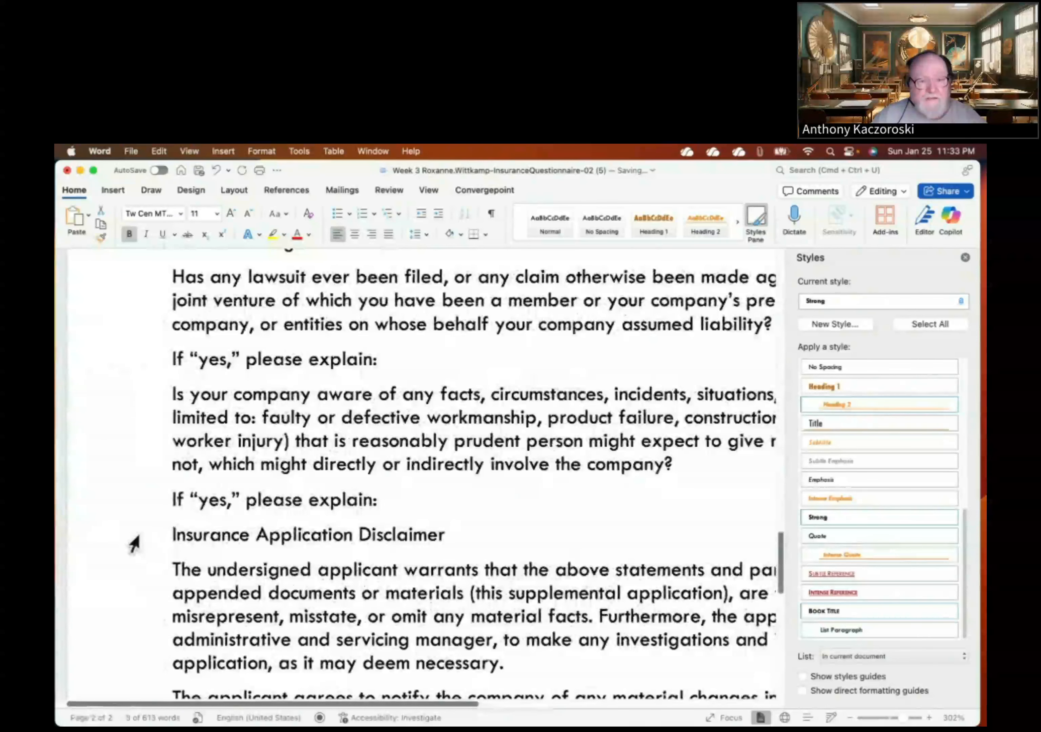
- Select the Insurance Application Disclaimer line and apply Heading 2 from the Styles pane
left_click(150, 542)
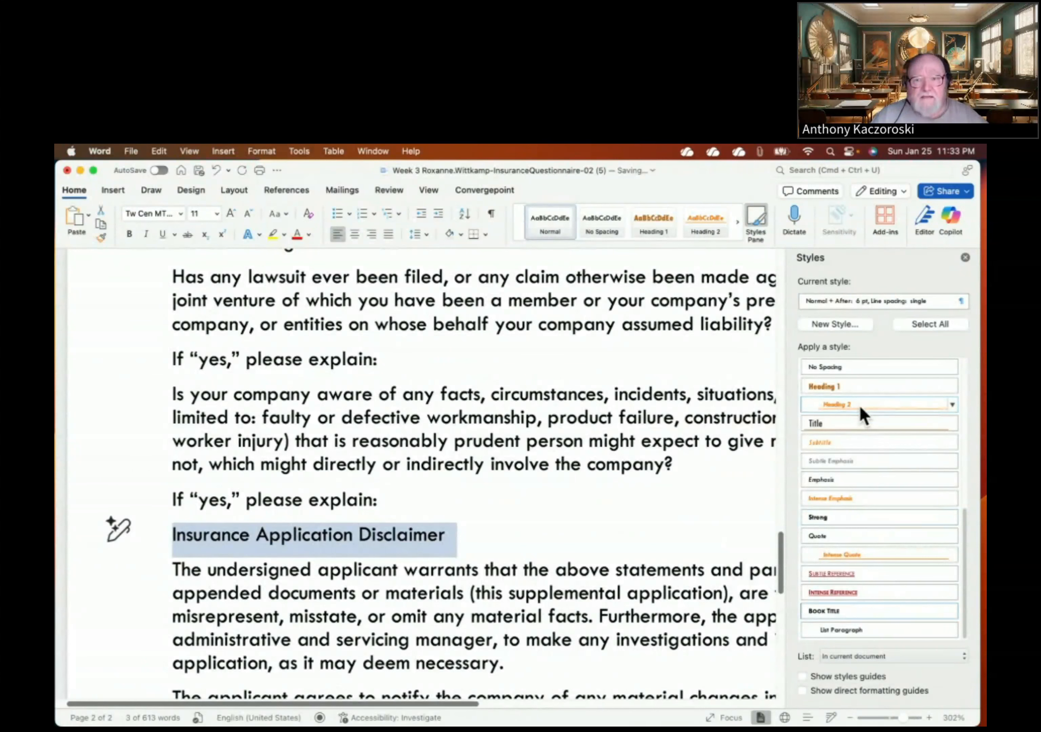
mouse_move(859, 410)
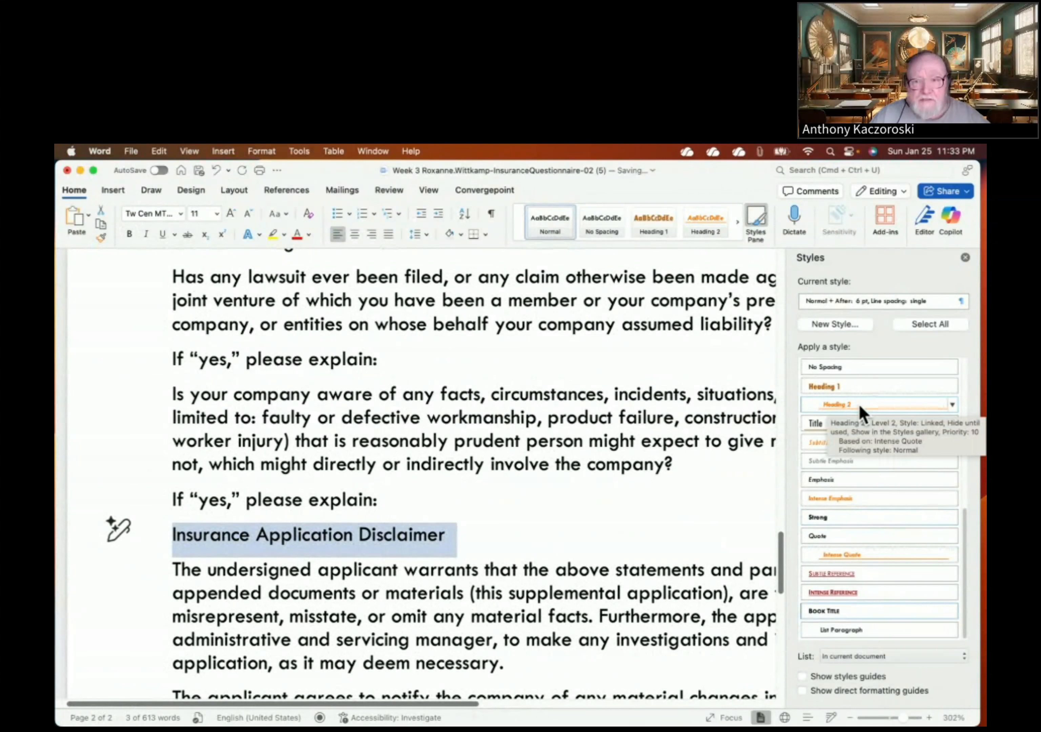
left_click(858, 404)
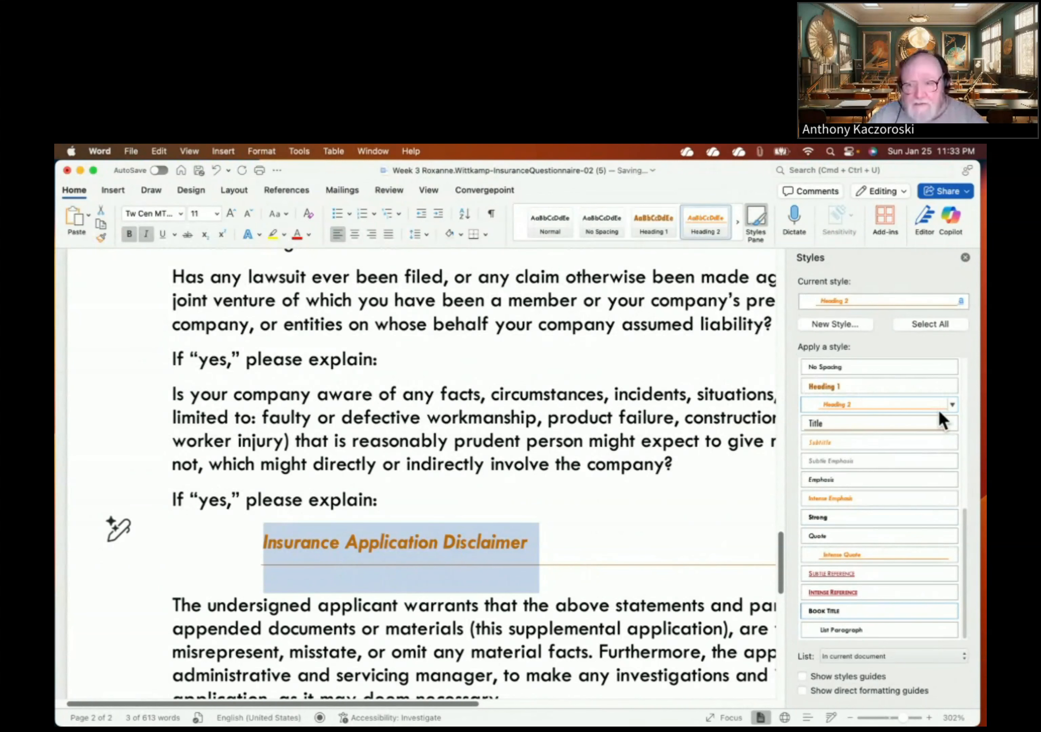
- Open Modify Style for Heading 2 and change its font size to 12 pt
left_click(950, 400)
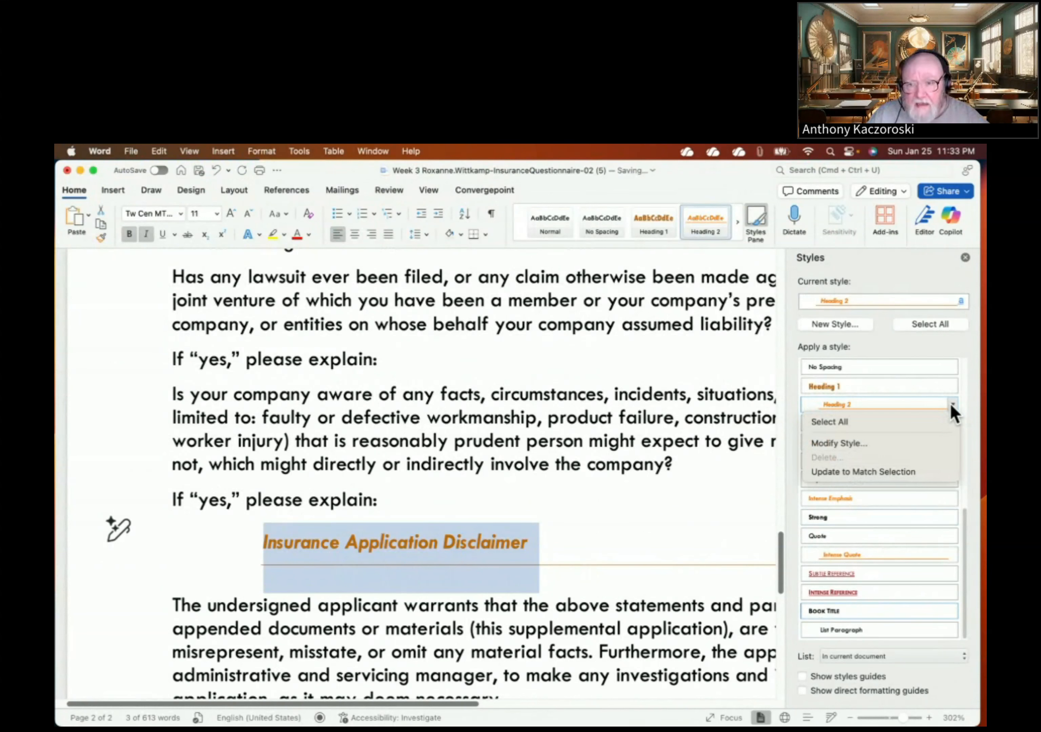
left_click(849, 444)
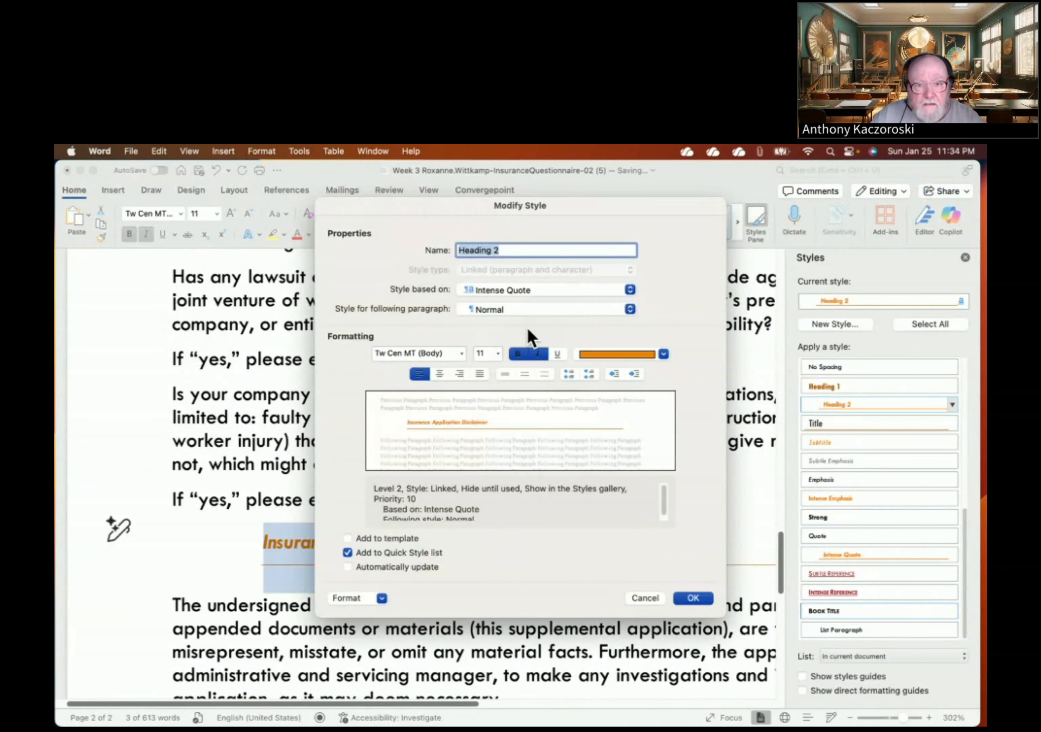
left_click(498, 356)
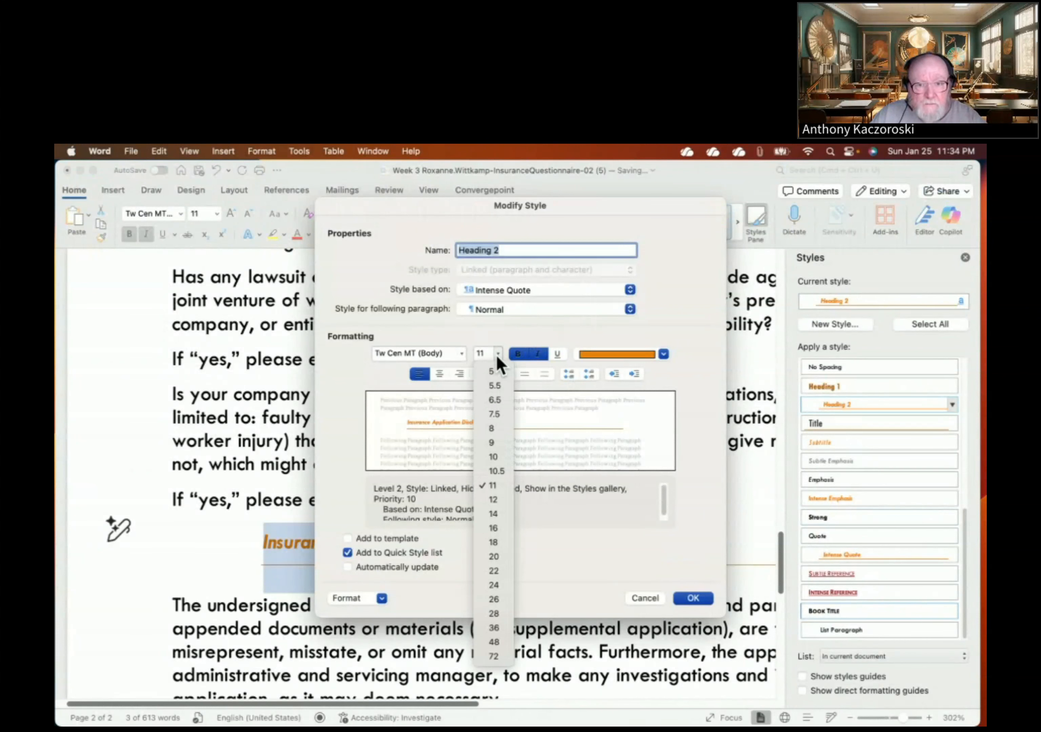
left_click(492, 504)
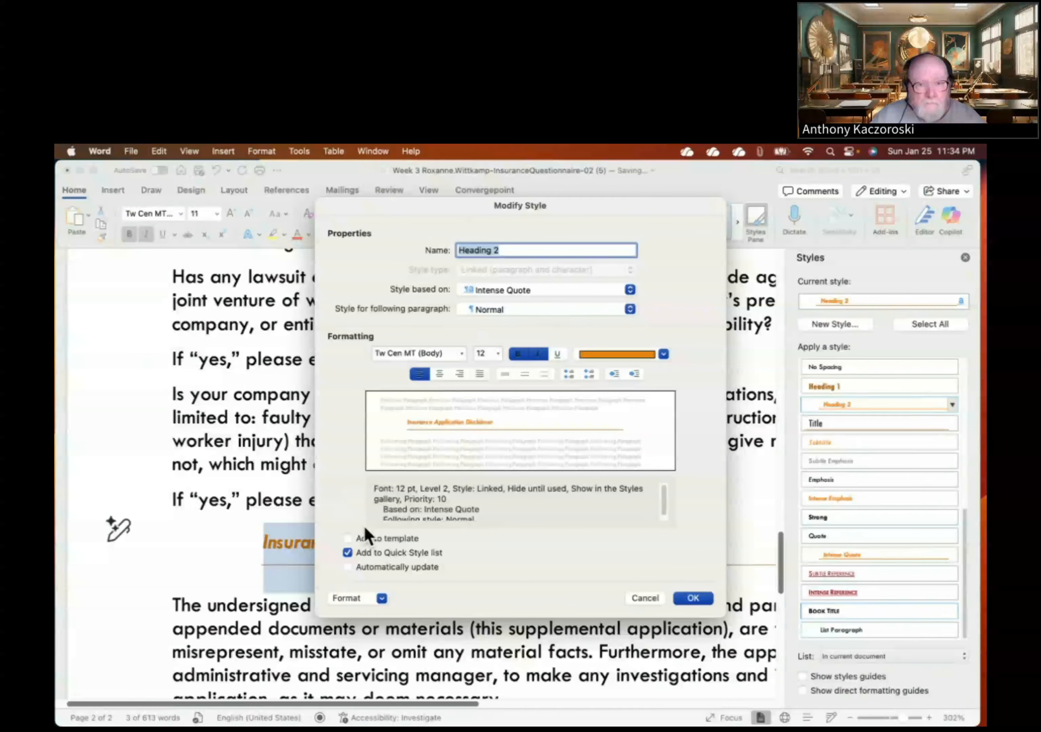
left_click(383, 599)
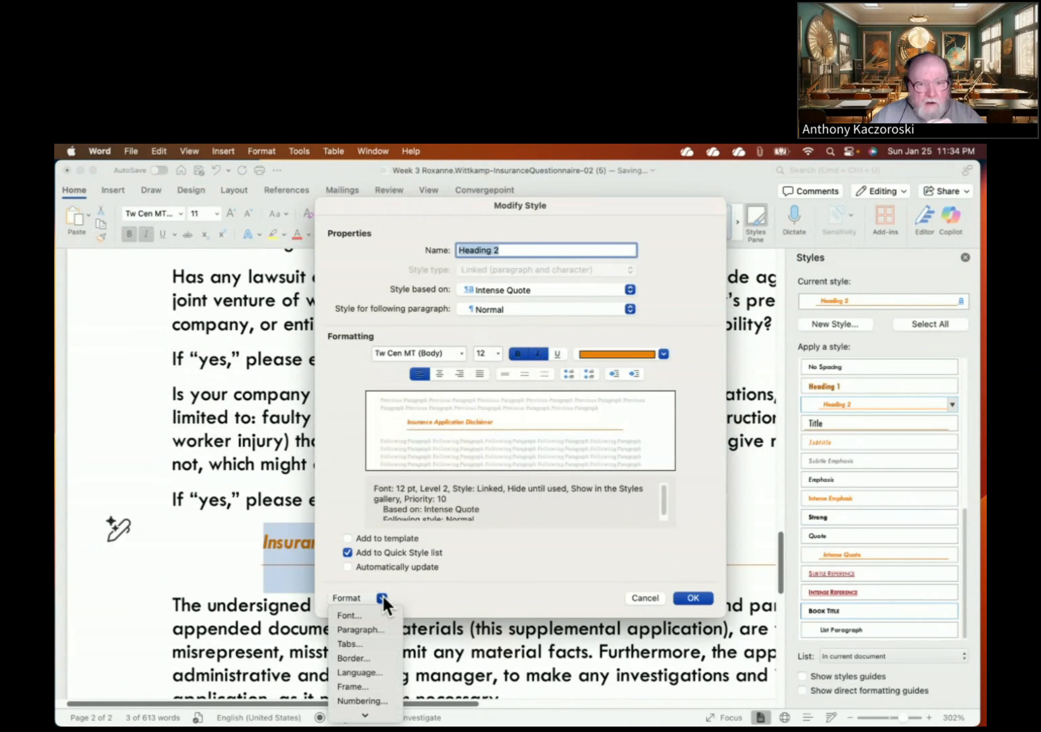
- Set the Heading 2 paragraph's left and right indentation to 0"
left_click(369, 631)
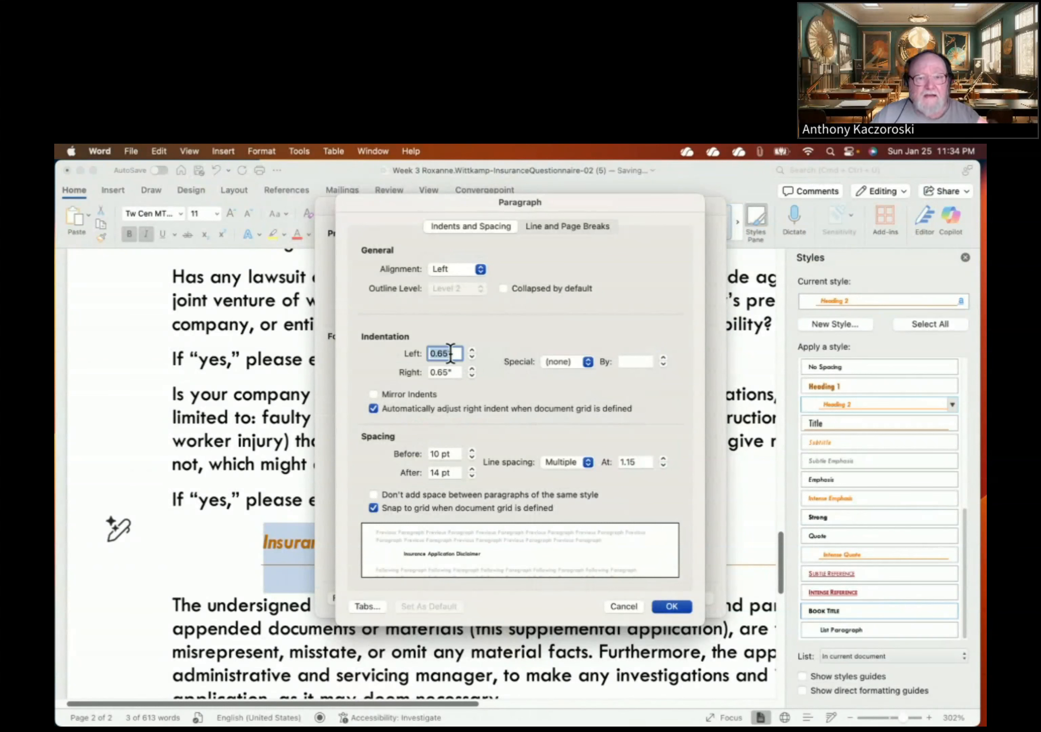
left_click(472, 357)
left_click(472, 357)
left_click(471, 357)
left_click(472, 357)
left_click(472, 357)
left_click(472, 357)
left_click(472, 357)
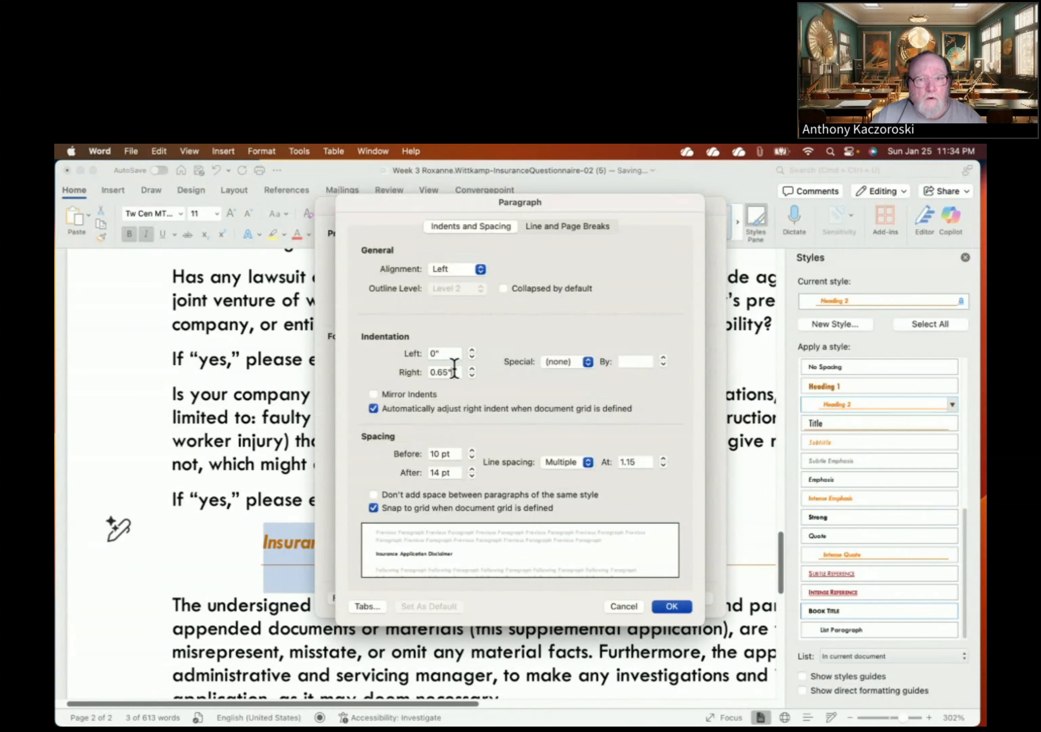
left_click(434, 370)
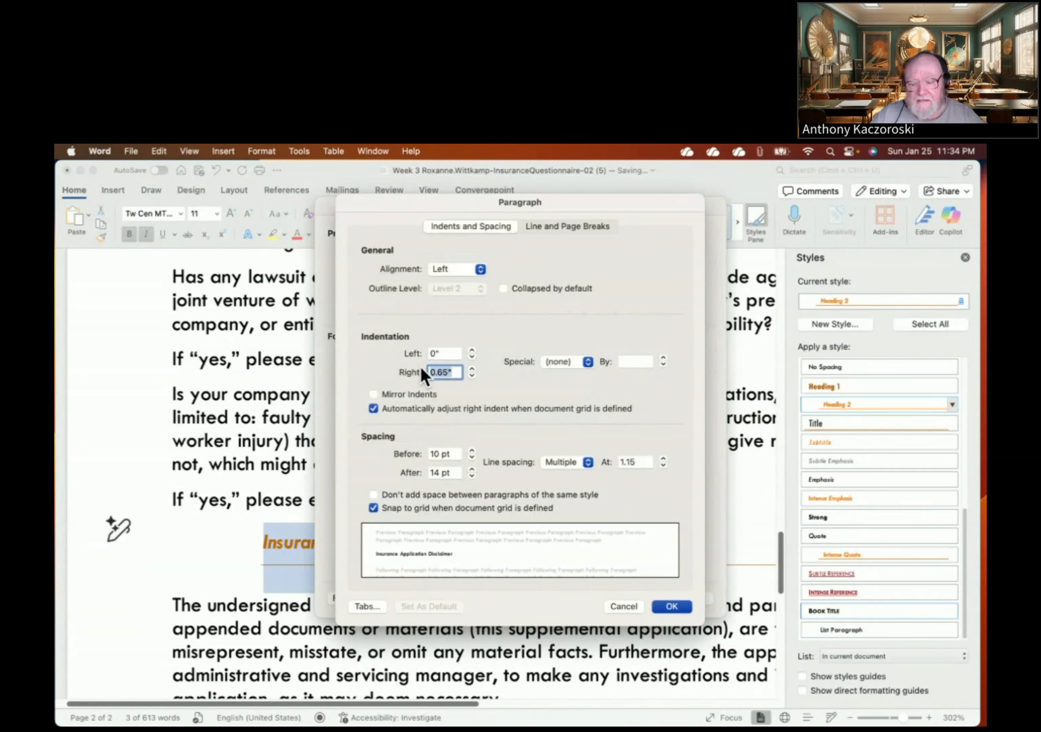
type("0")
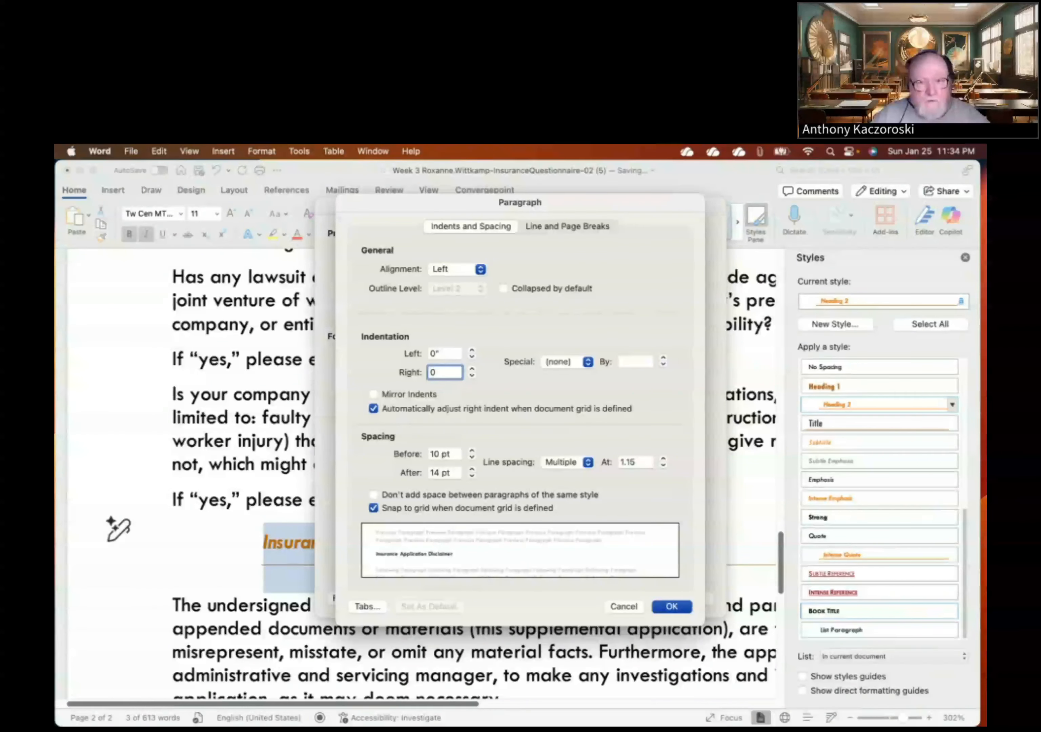
key("Tab")
left_click(442, 372)
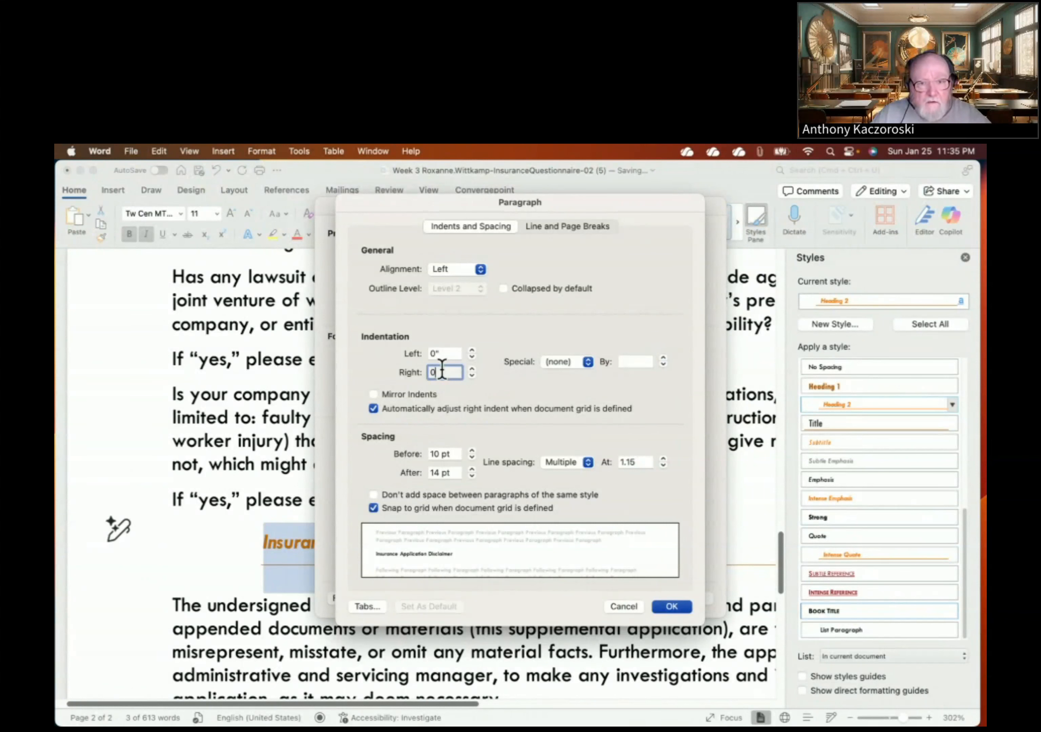
type("\"")
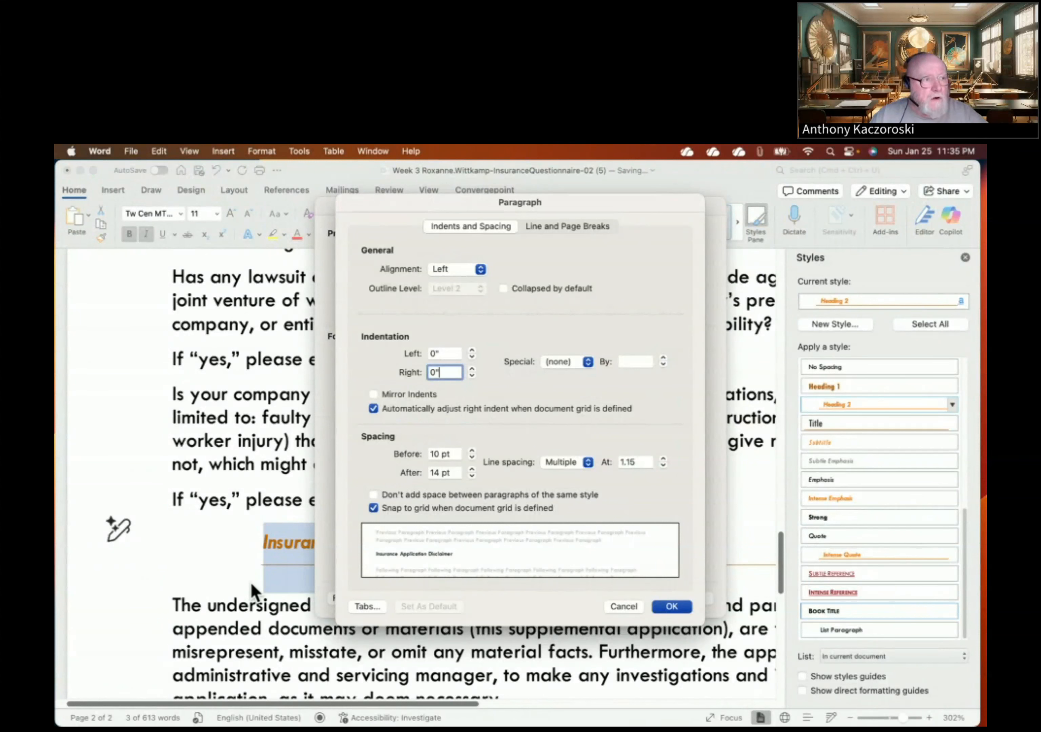
left_click(680, 609)
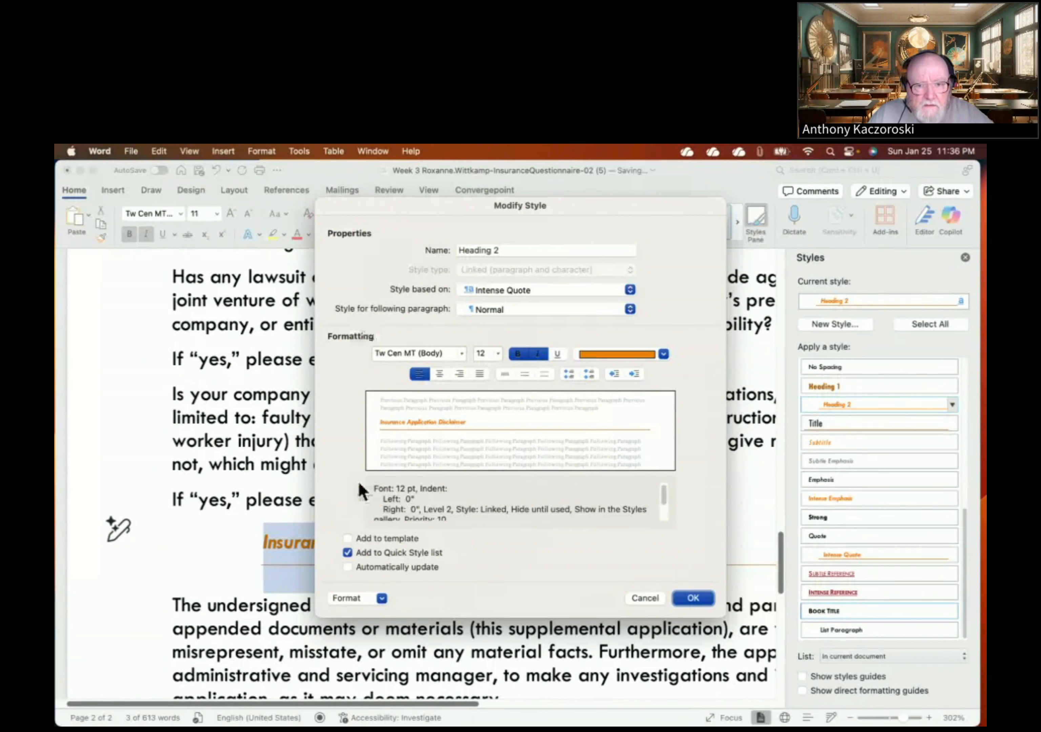
- Review the Heading 2 style description and confirm the 12 pt, zero-indent changes
scroll(504, 502, "down", 3)
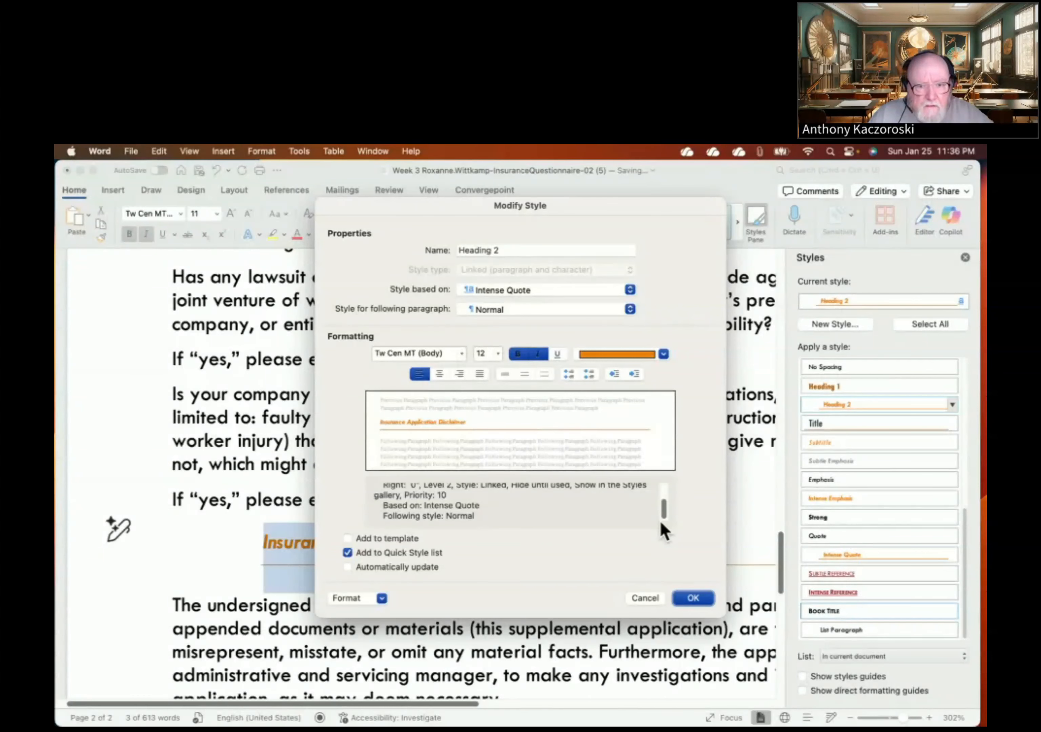
scroll(661, 520, "up", 3)
left_click(383, 599)
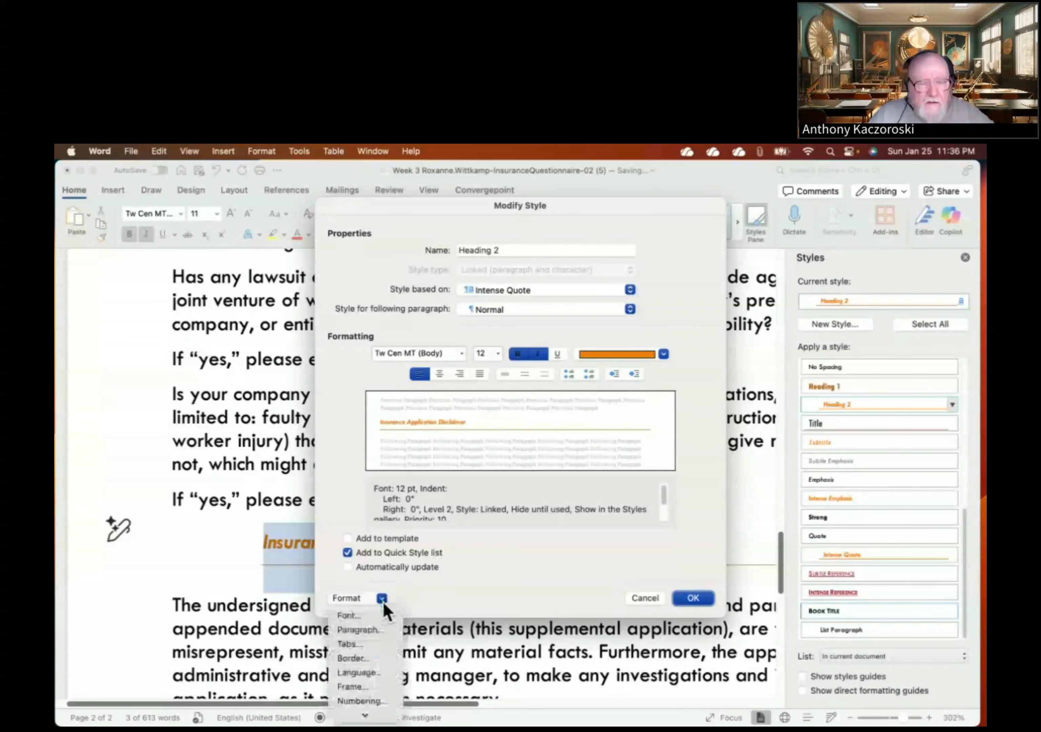
left_click(383, 601)
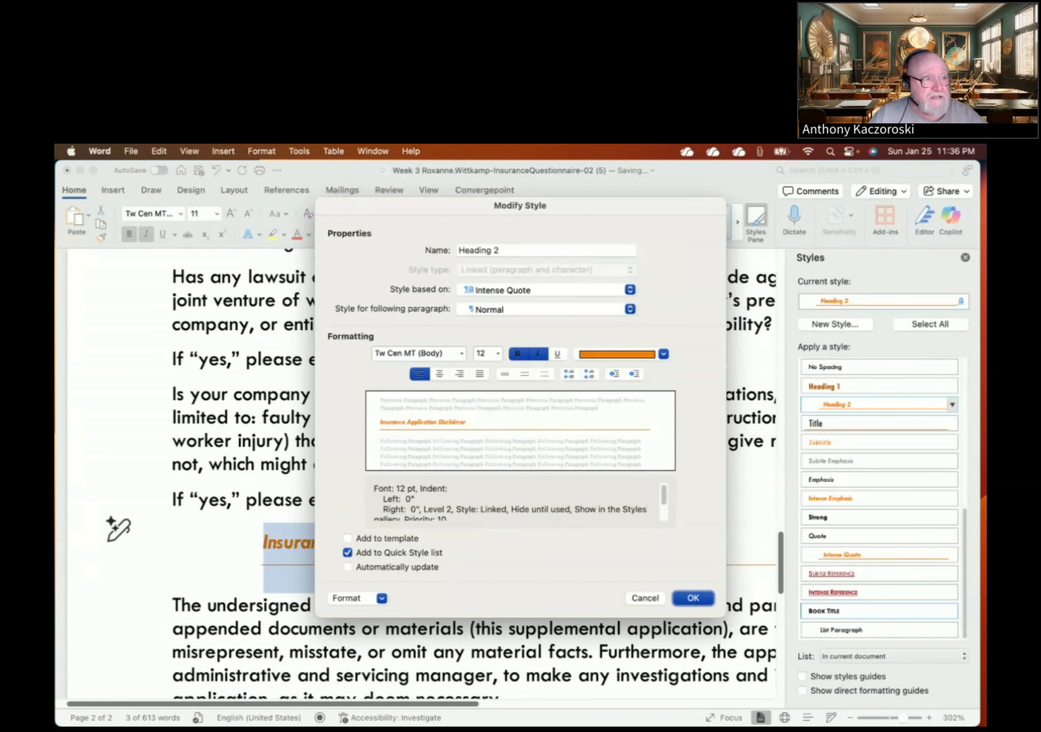
left_click(693, 598)
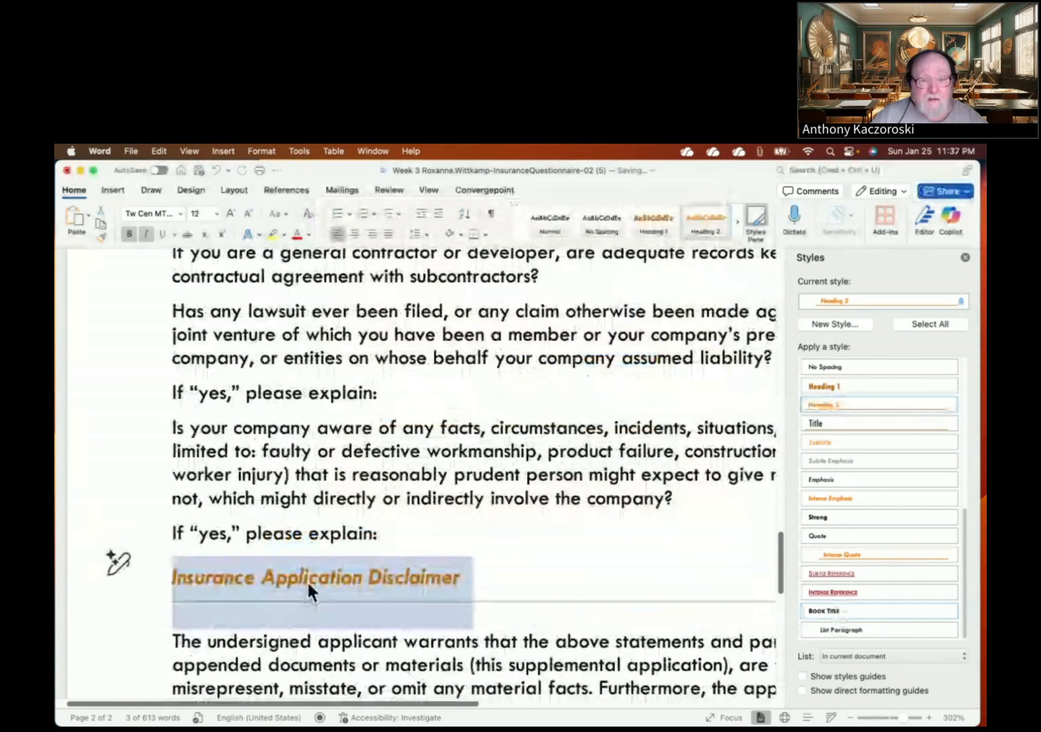
- Scroll up to page 1 to inspect the restyled Applicant's Instructions heading
scroll(310, 592, "up", 15)
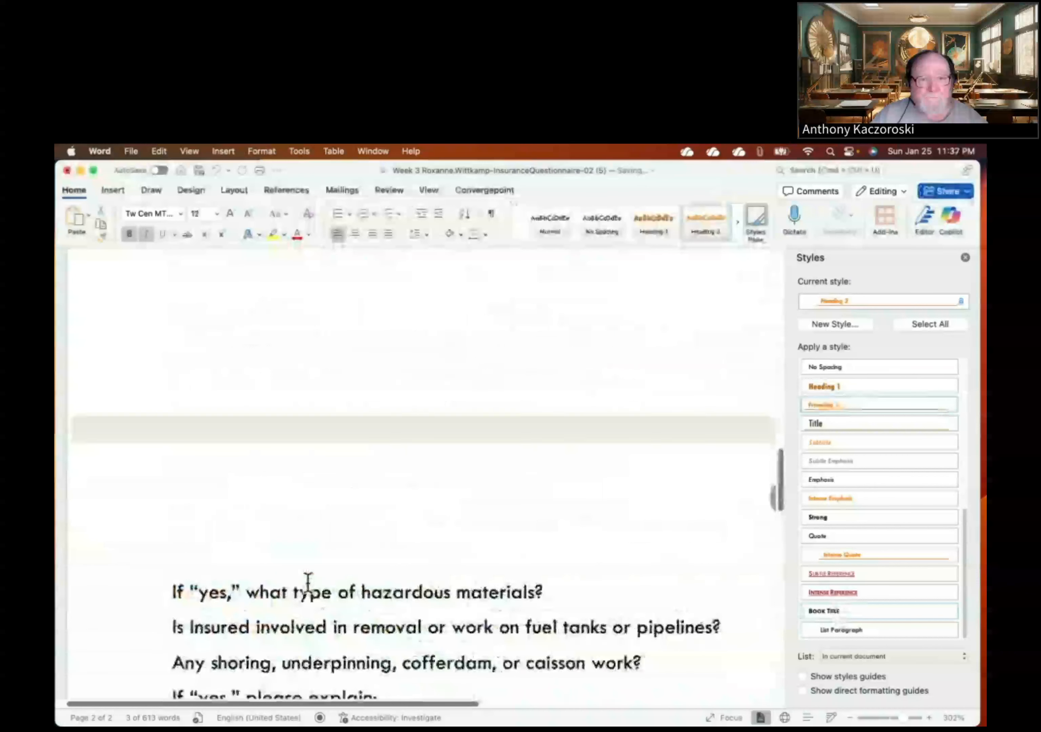
scroll(308, 583, "up", 10)
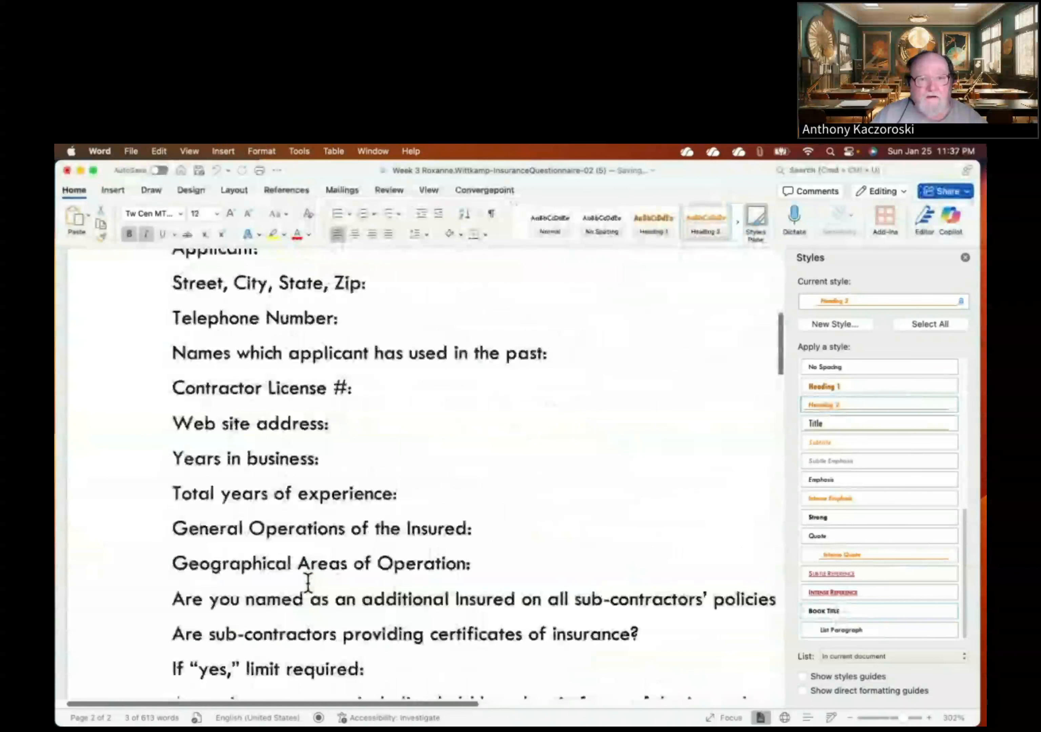
scroll(307, 583, "up", 8)
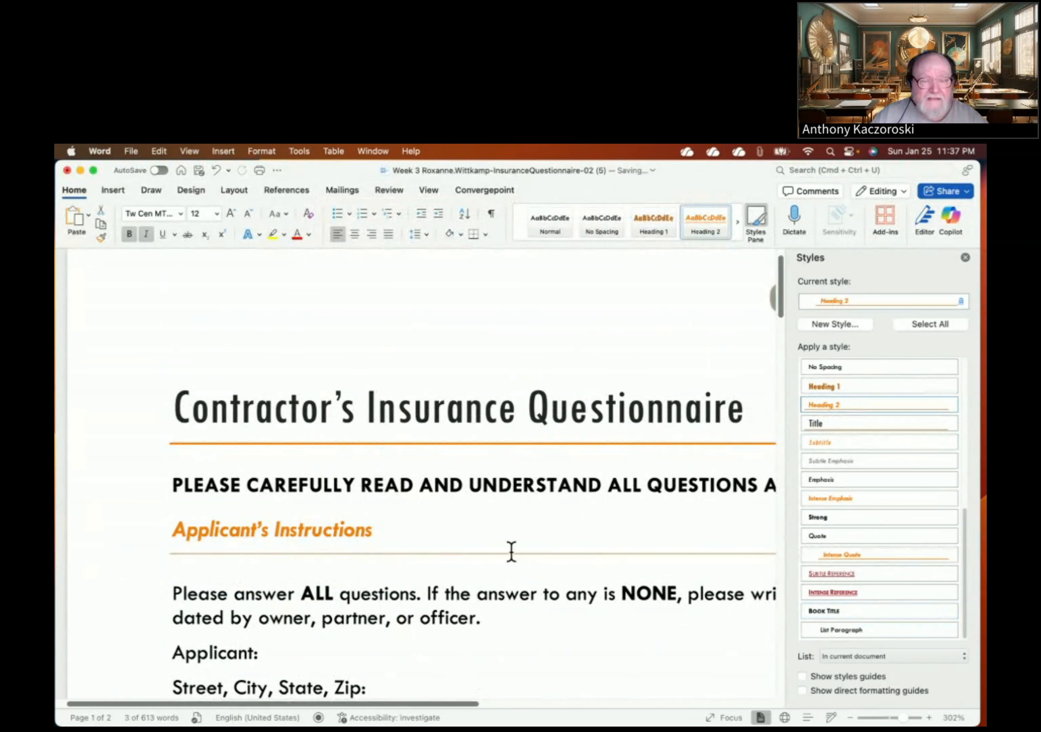
scroll(429, 548, "up", 1)
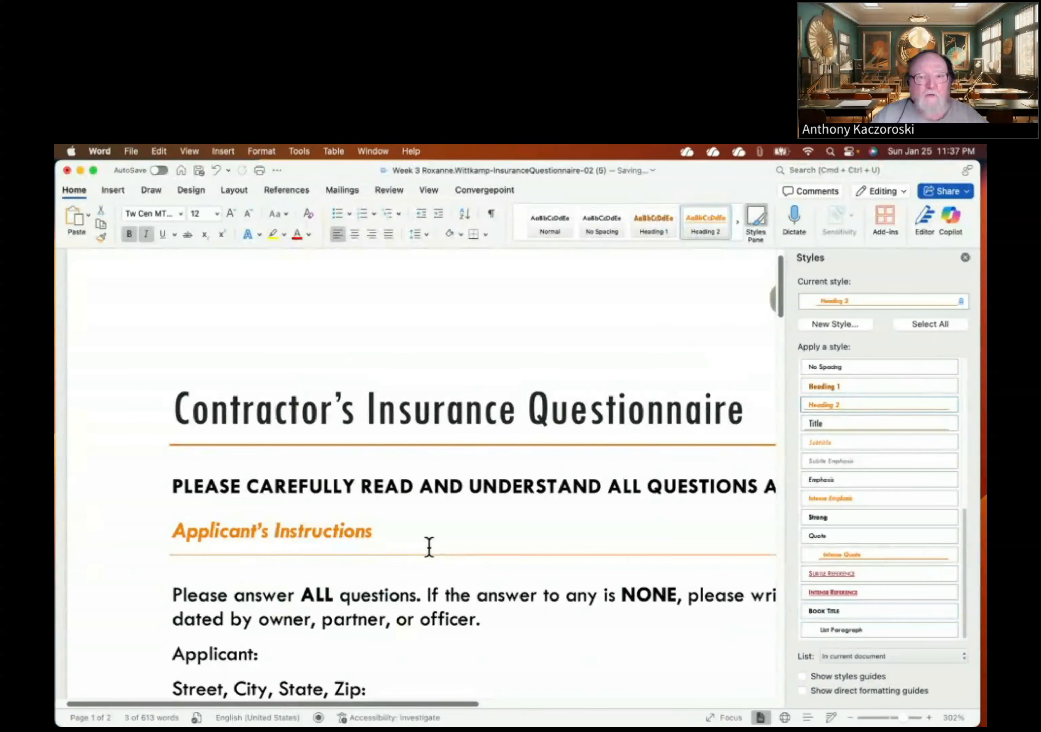
scroll(429, 547, "up", 2)
scroll(429, 546, "down", 4)
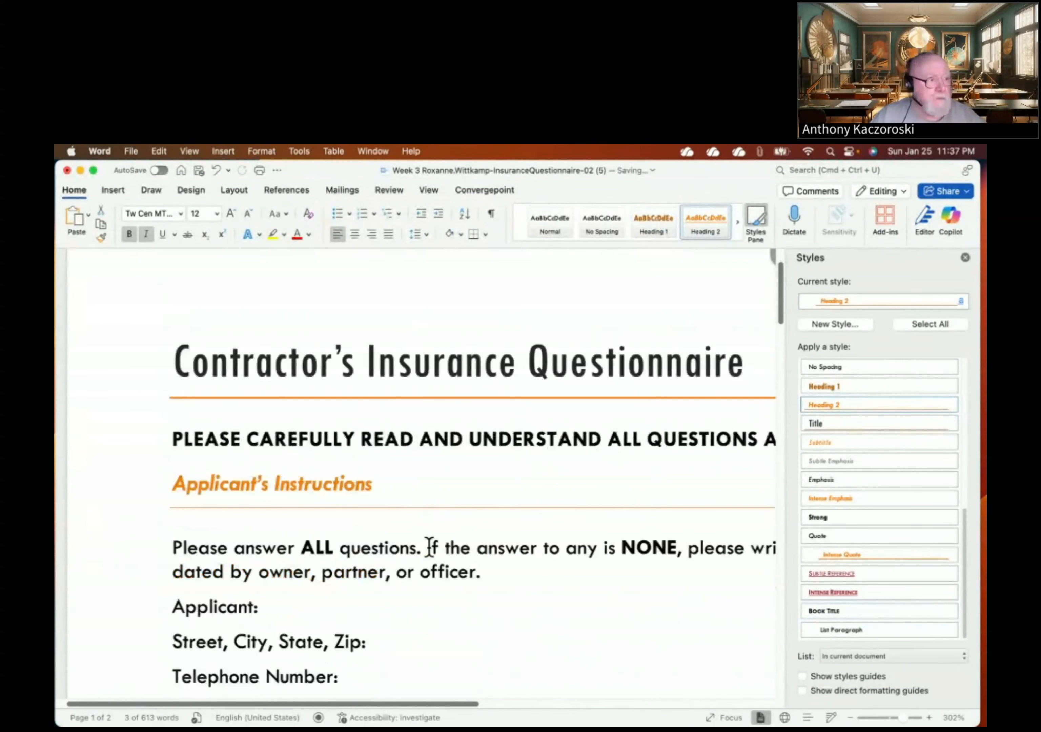
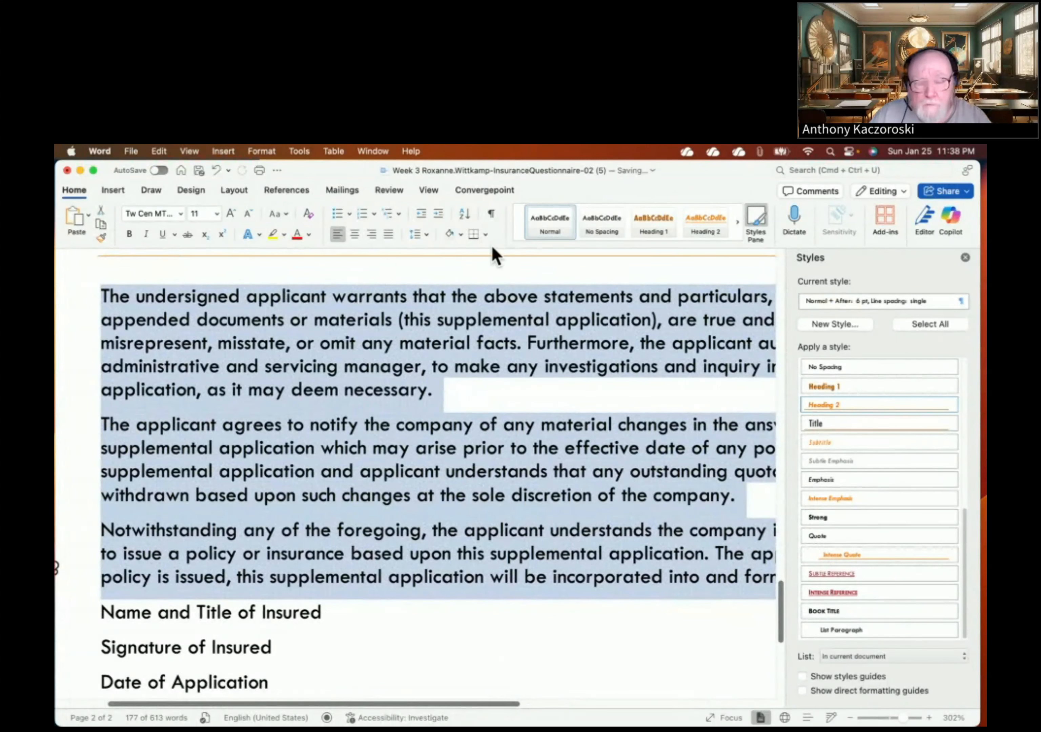
- Close the Styles pane and bring up the Borders dropdown choices on the Home tab
left_click(965, 257)
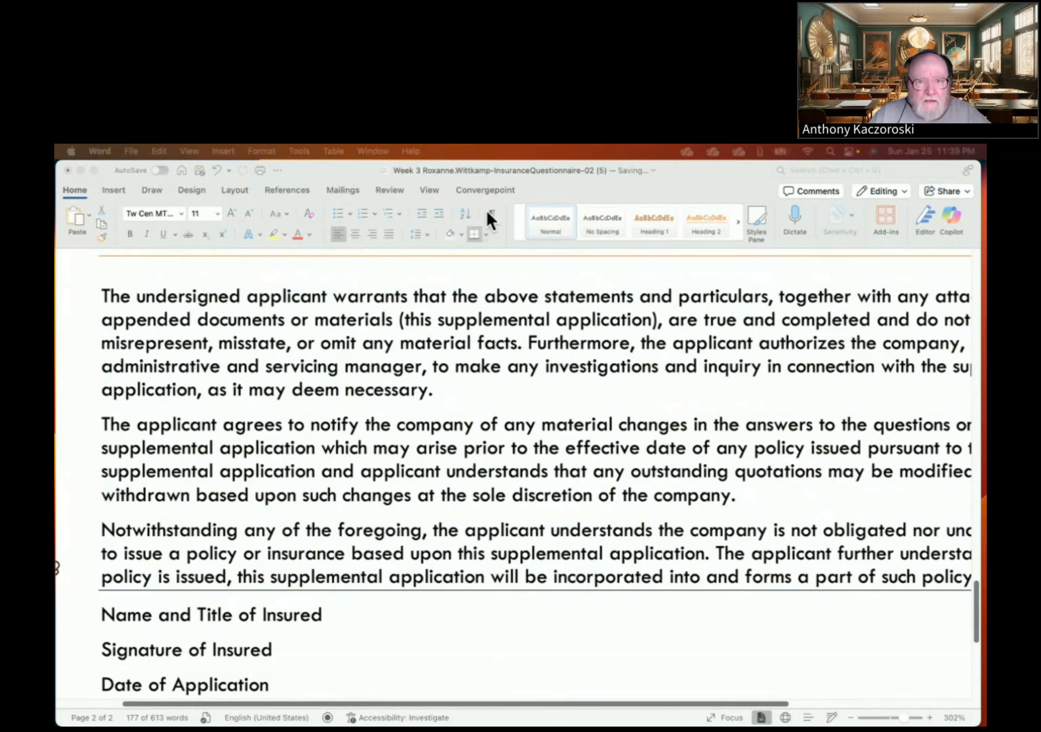
left_click(486, 235)
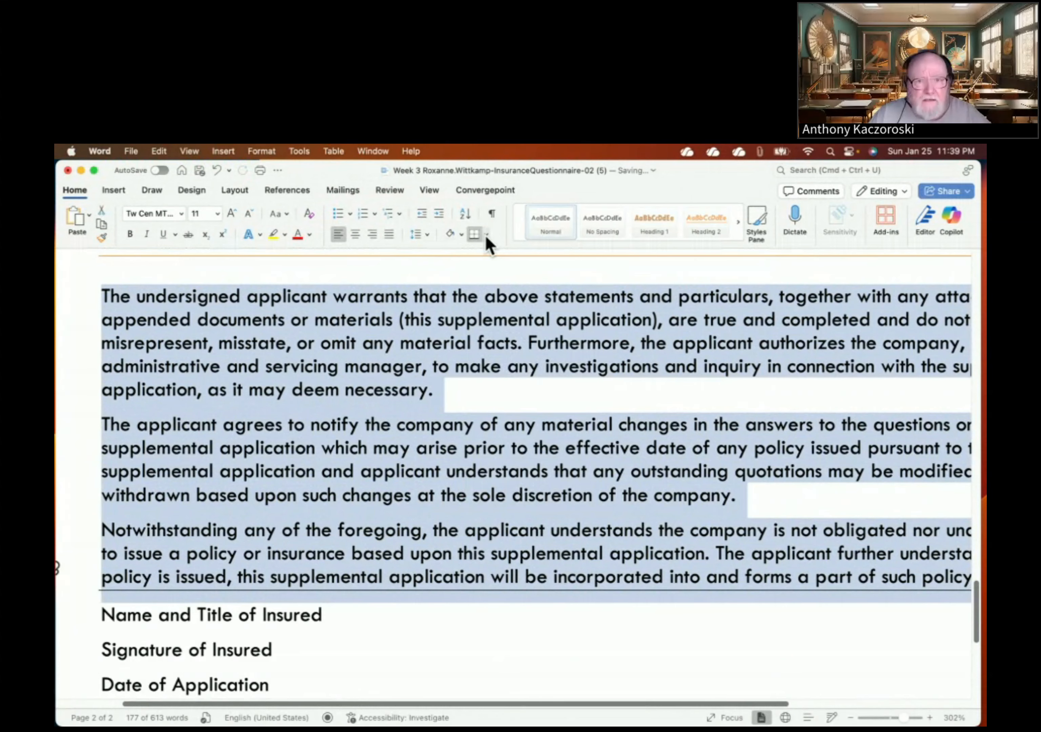
left_click(486, 236)
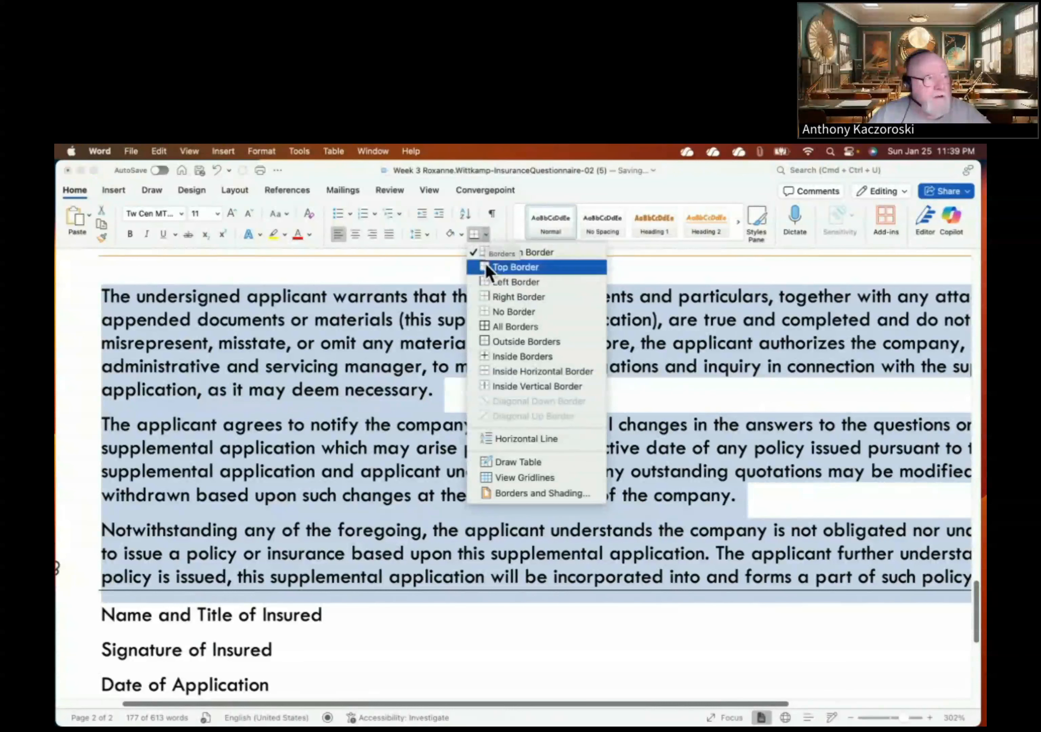
- Open Borders and Shading for the three declaration paragraphs
left_click(489, 495)
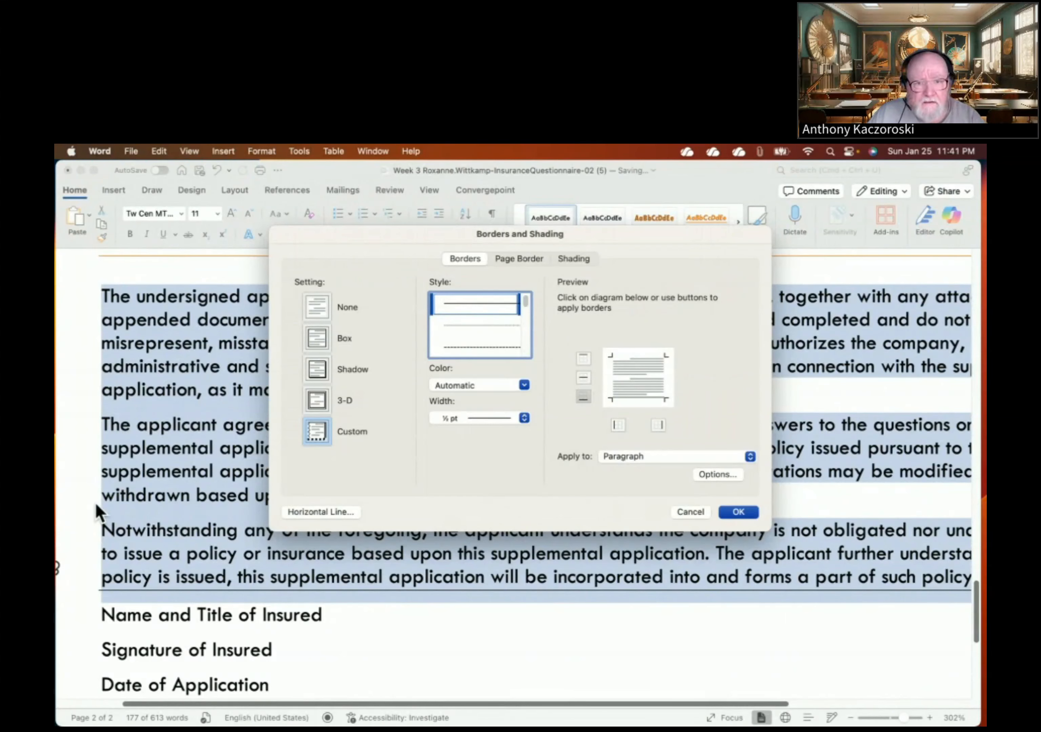
- Define a 1 pt orange border on the left and right sides of the paragraphs
left_click(525, 384)
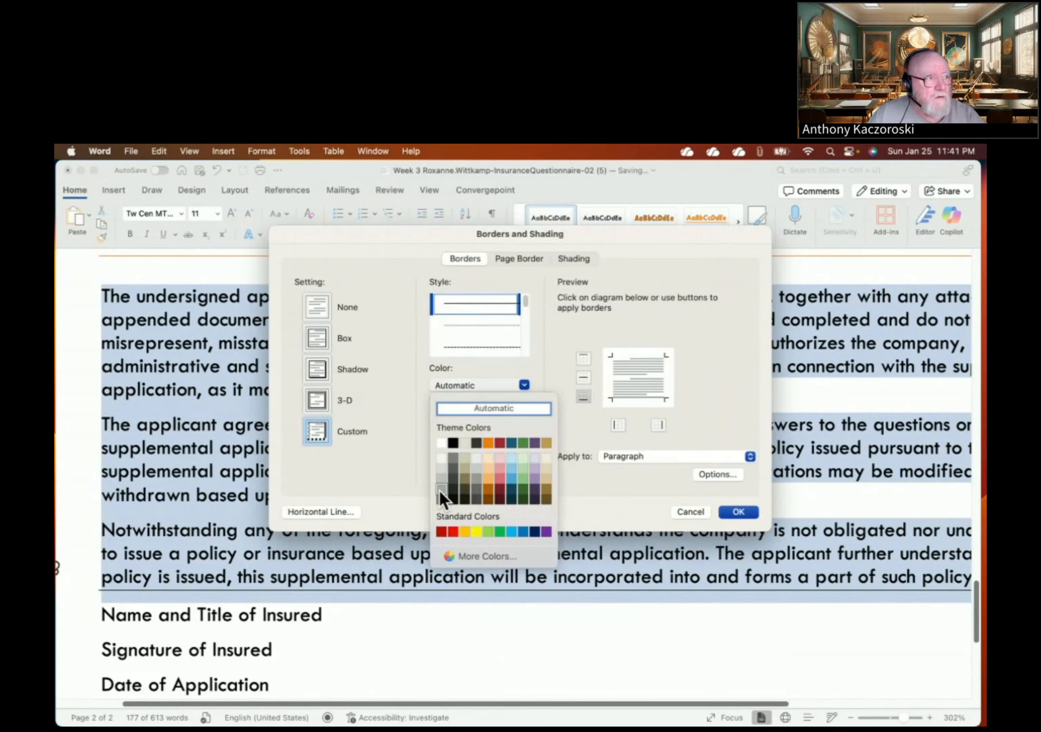
left_click(489, 445)
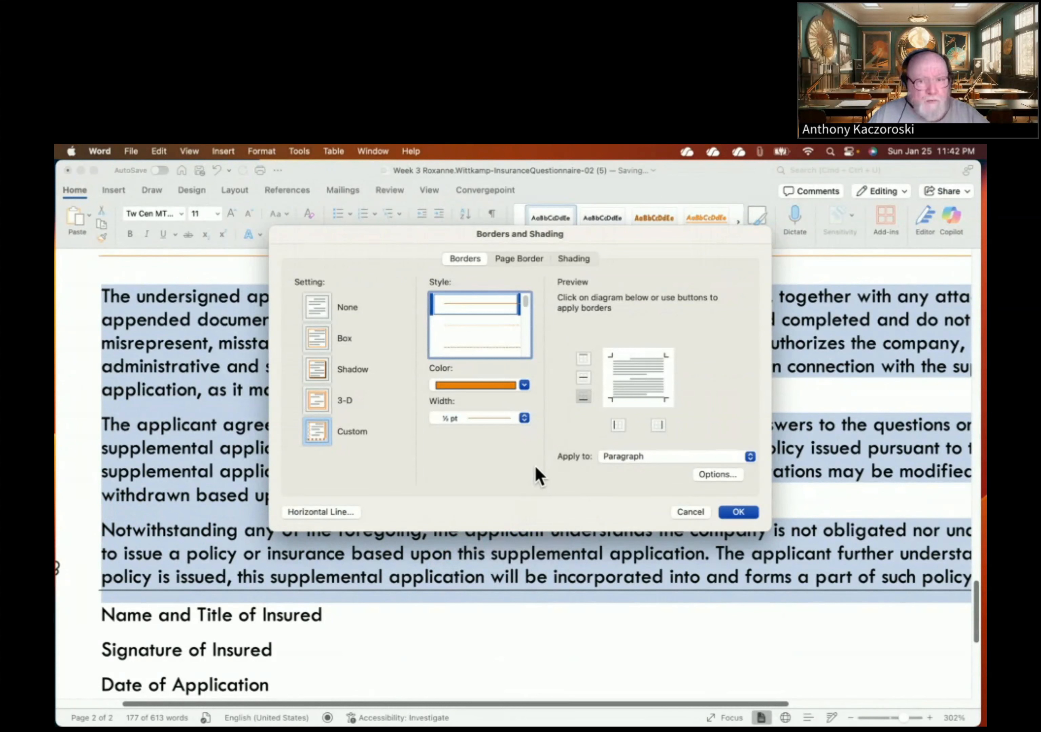
left_click(524, 418)
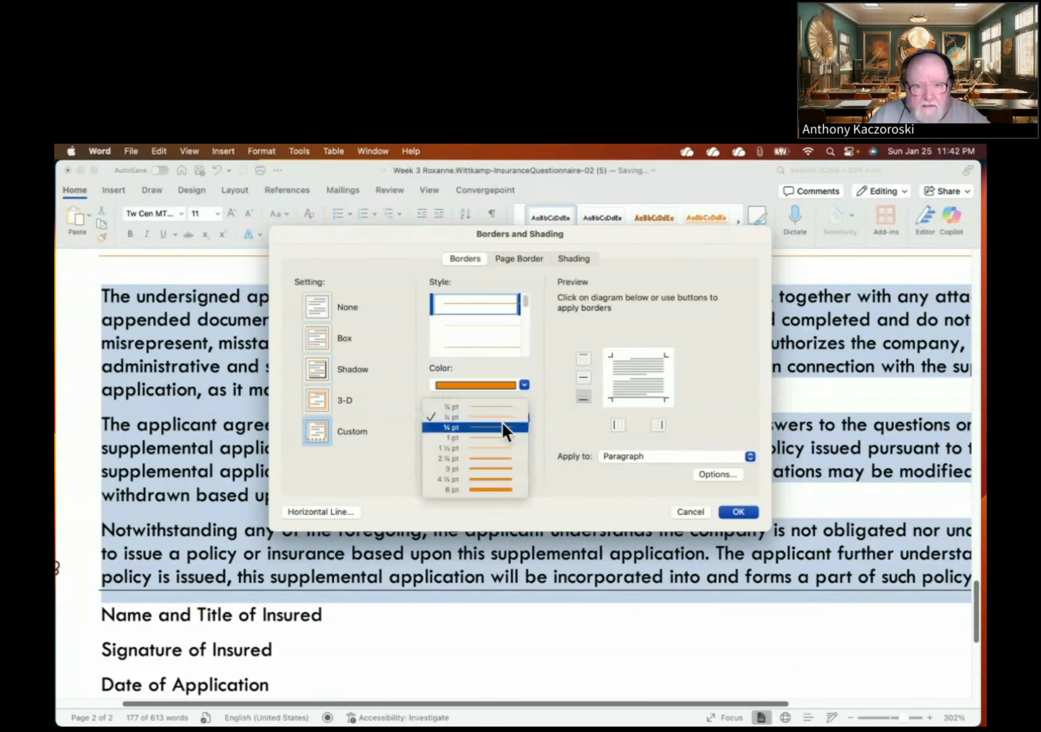
left_click(462, 436)
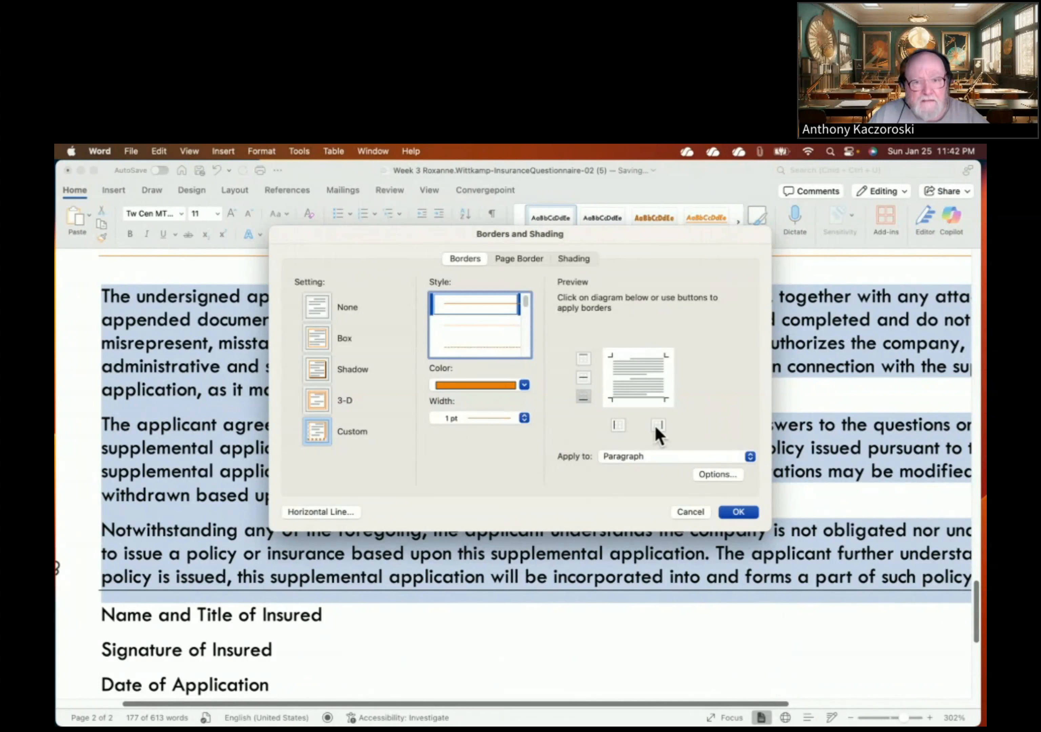
left_click(617, 425)
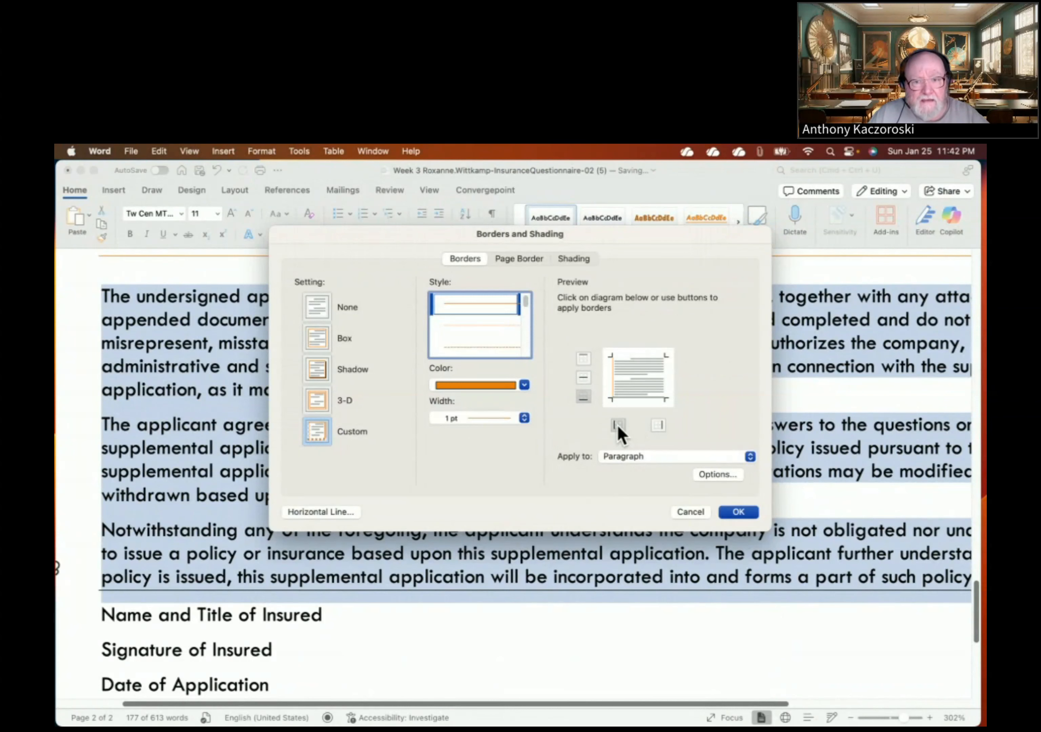
left_click(659, 425)
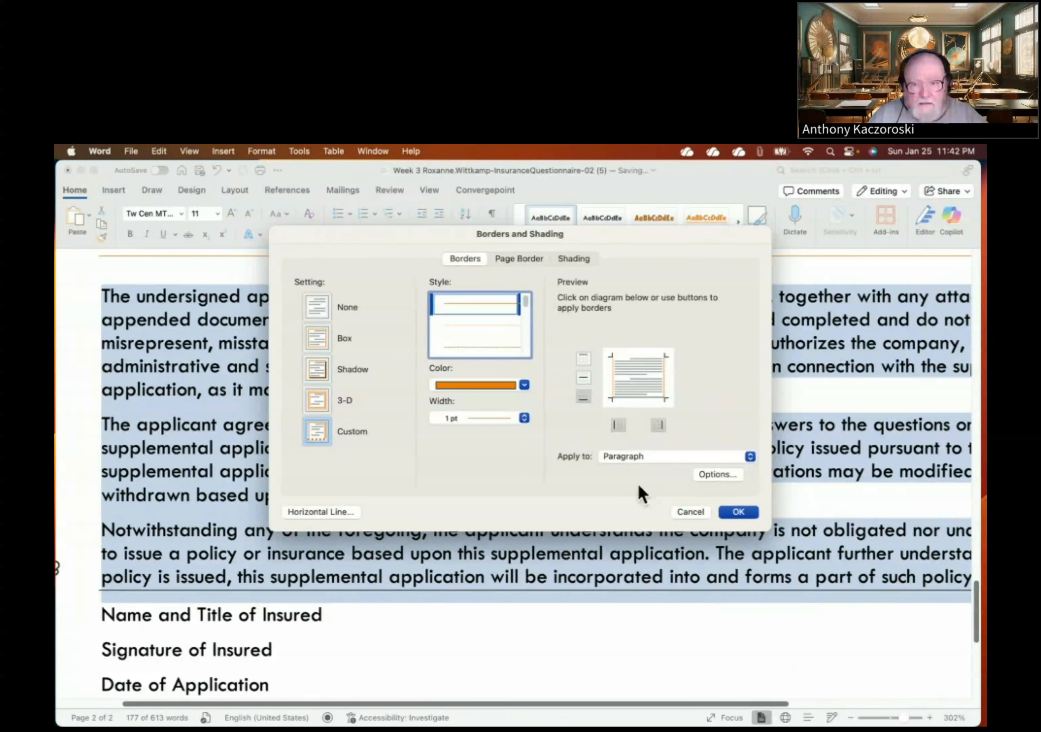
- Set the border's left and right distance from text to 5 pt
left_click(700, 472)
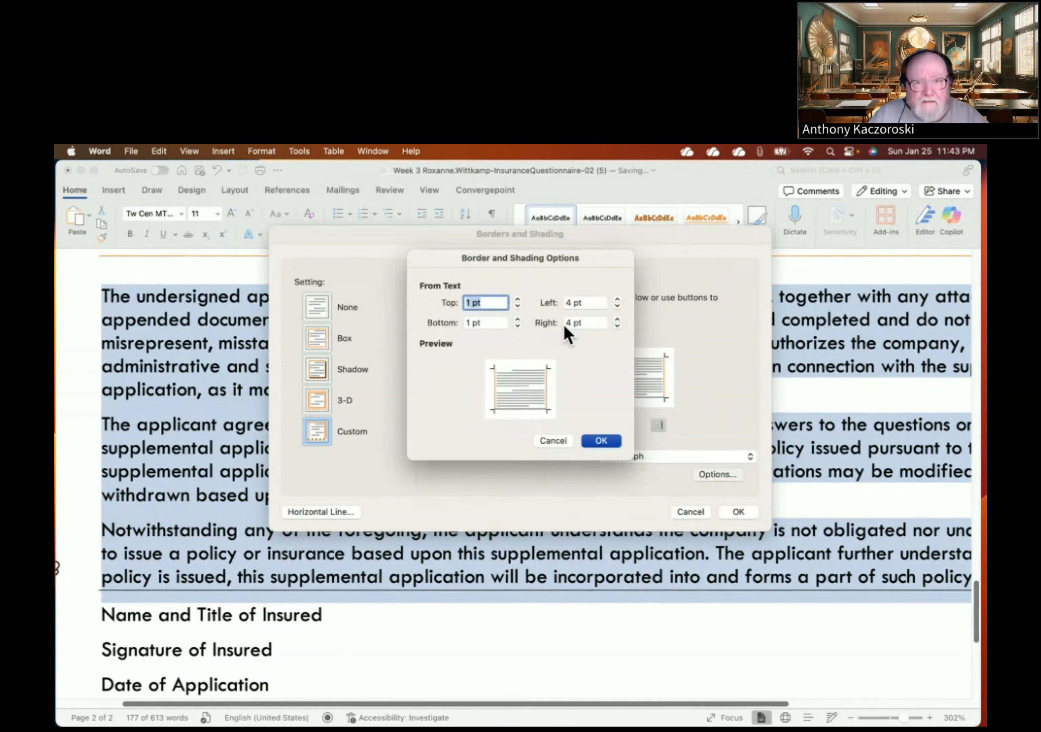
left_click(618, 300)
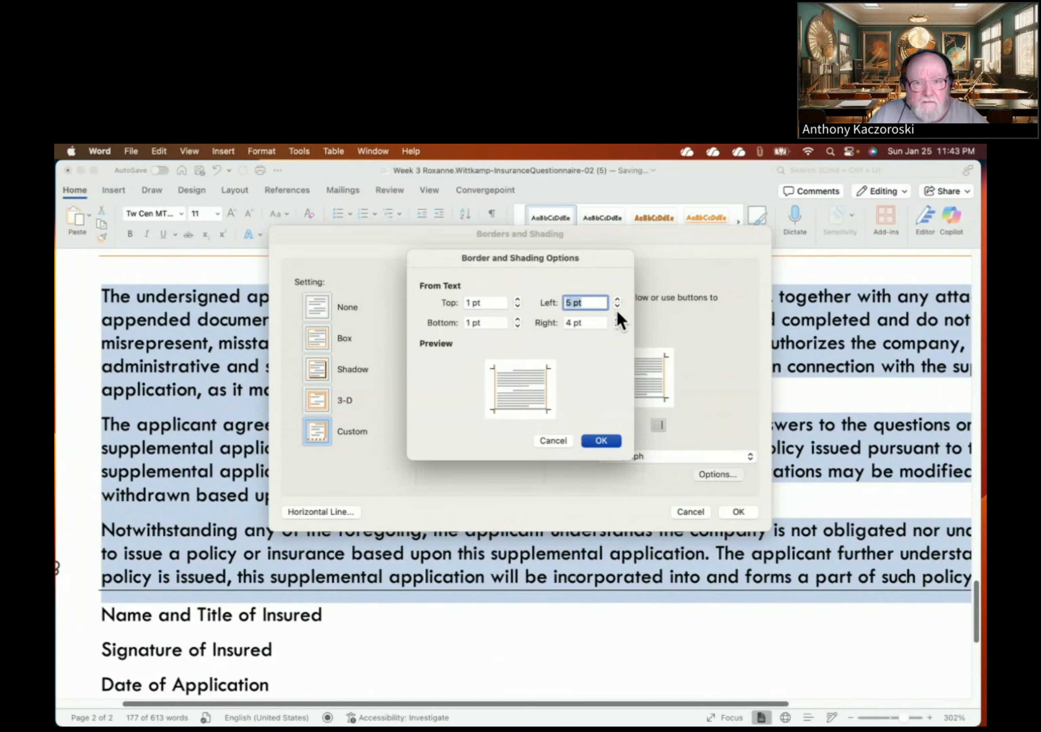
left_click(617, 320)
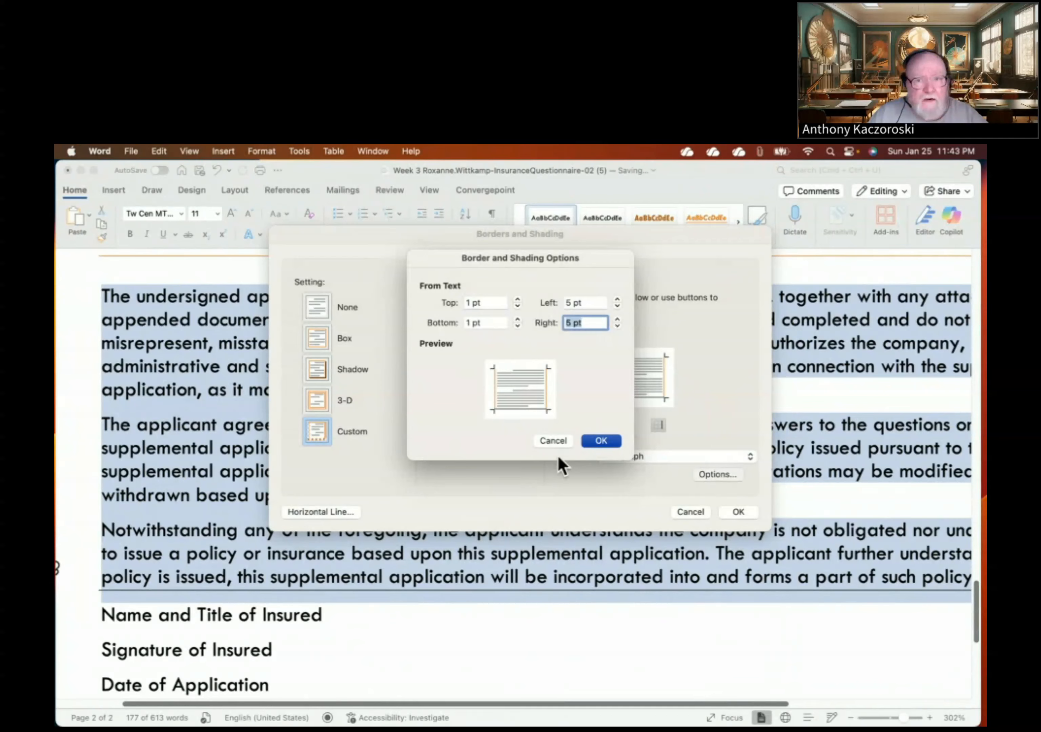
left_click(598, 441)
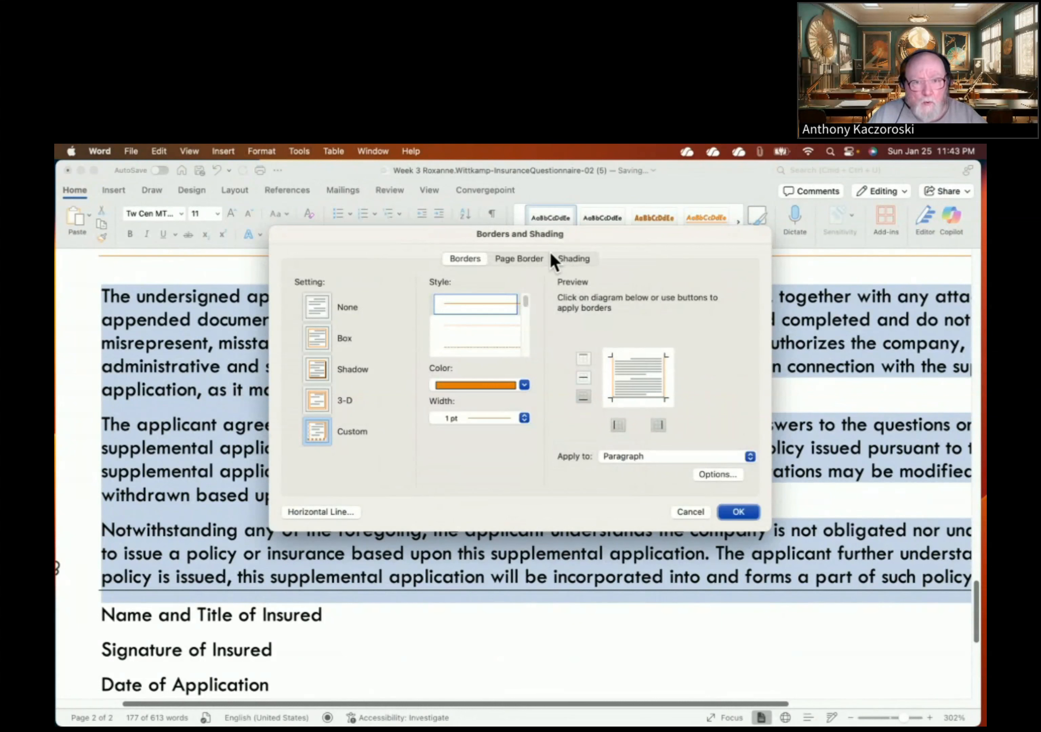
- Fill the declaration paragraphs with light peach shading and apply it with the orange borders
left_click(575, 260)
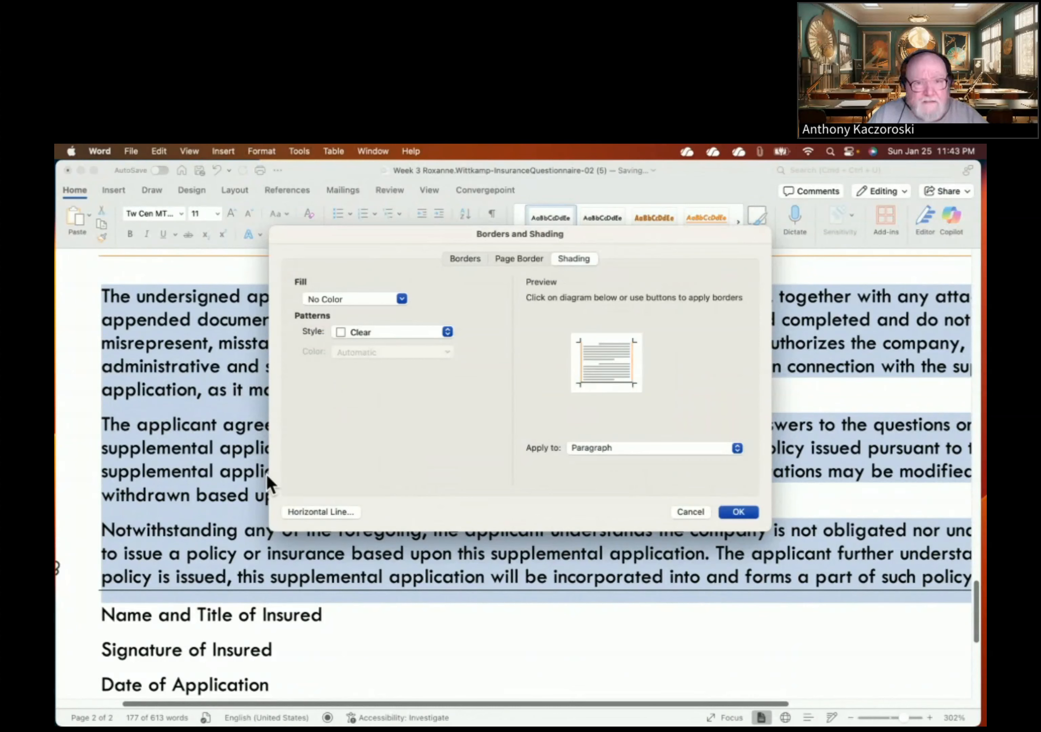
left_click(402, 299)
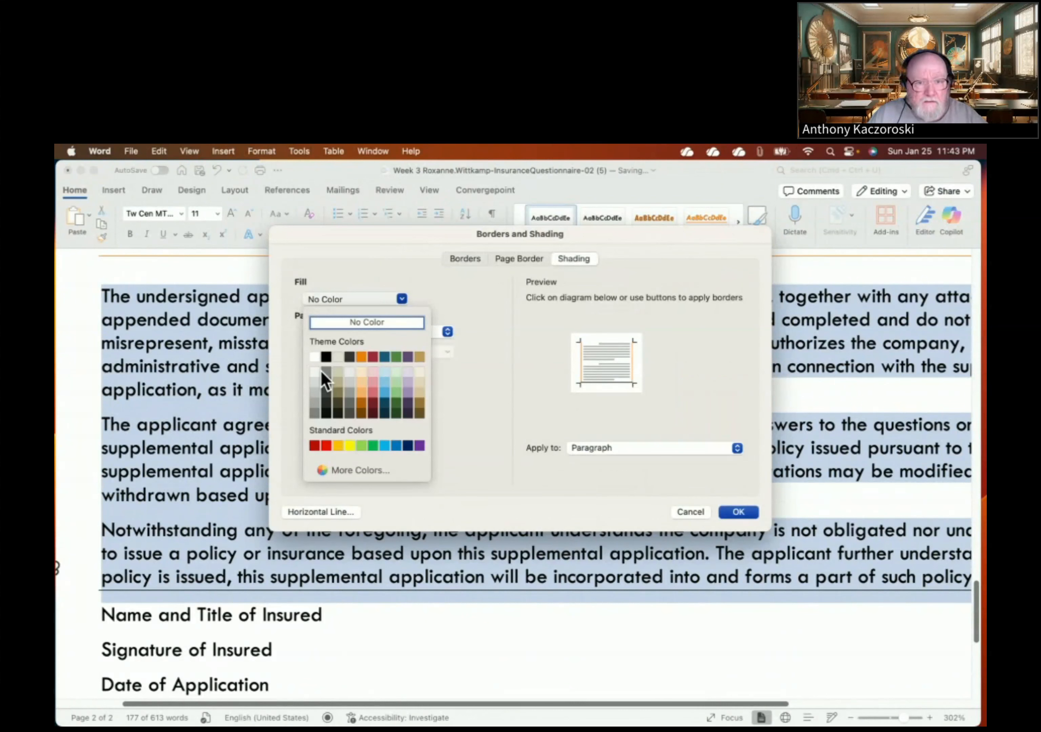
left_click(361, 372)
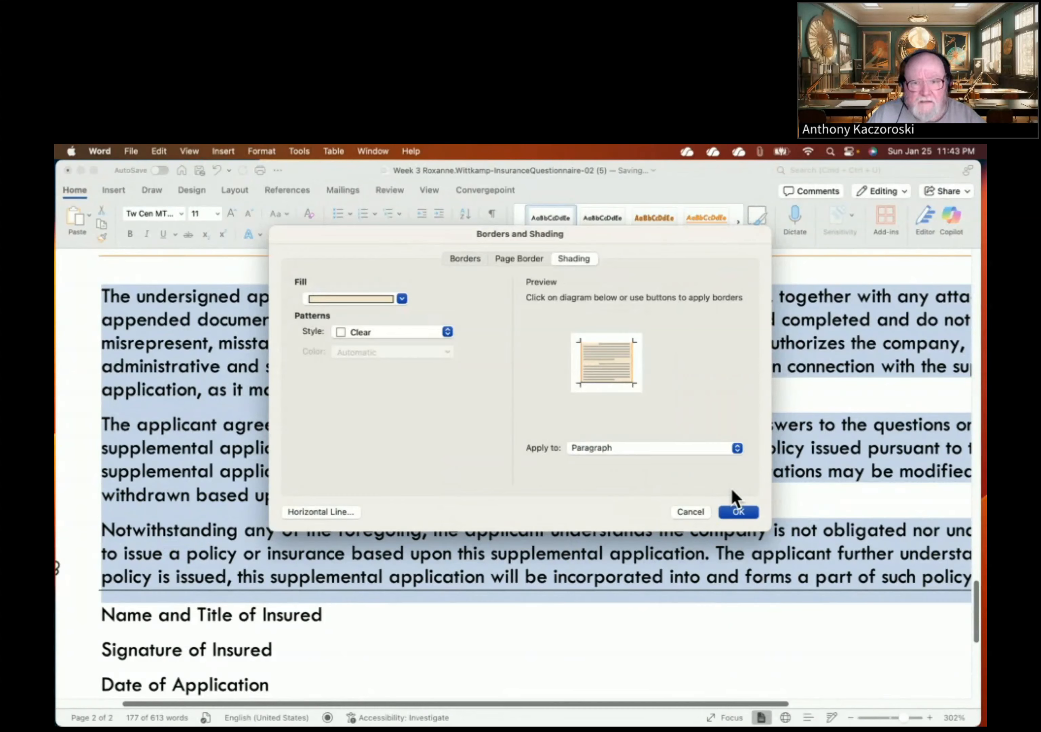
left_click(737, 510)
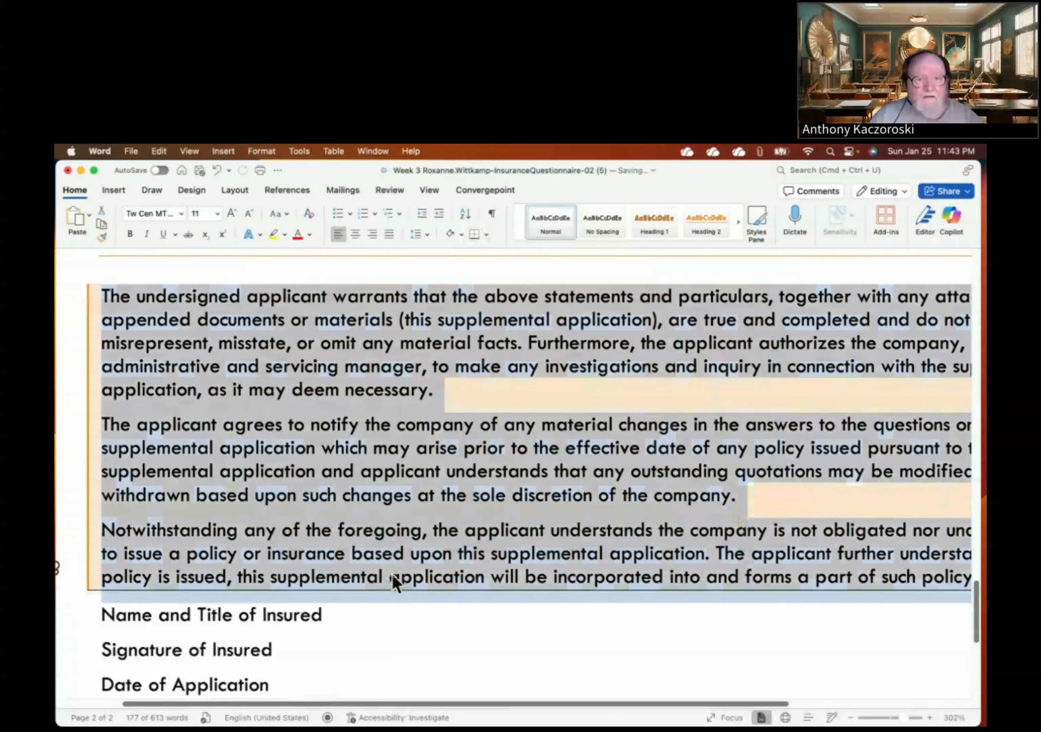
left_click(382, 629)
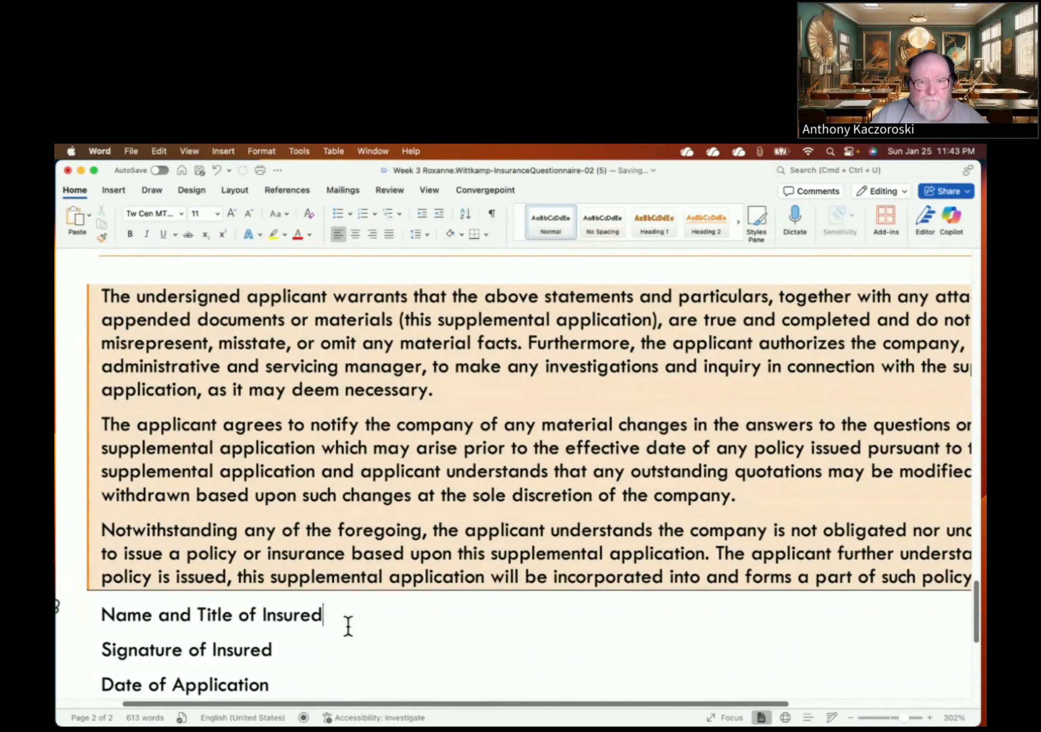
mouse_move(351, 697)
left_mouse_down()
mouse_move(535, 715)
mouse_move(356, 695)
left_mouse_up()
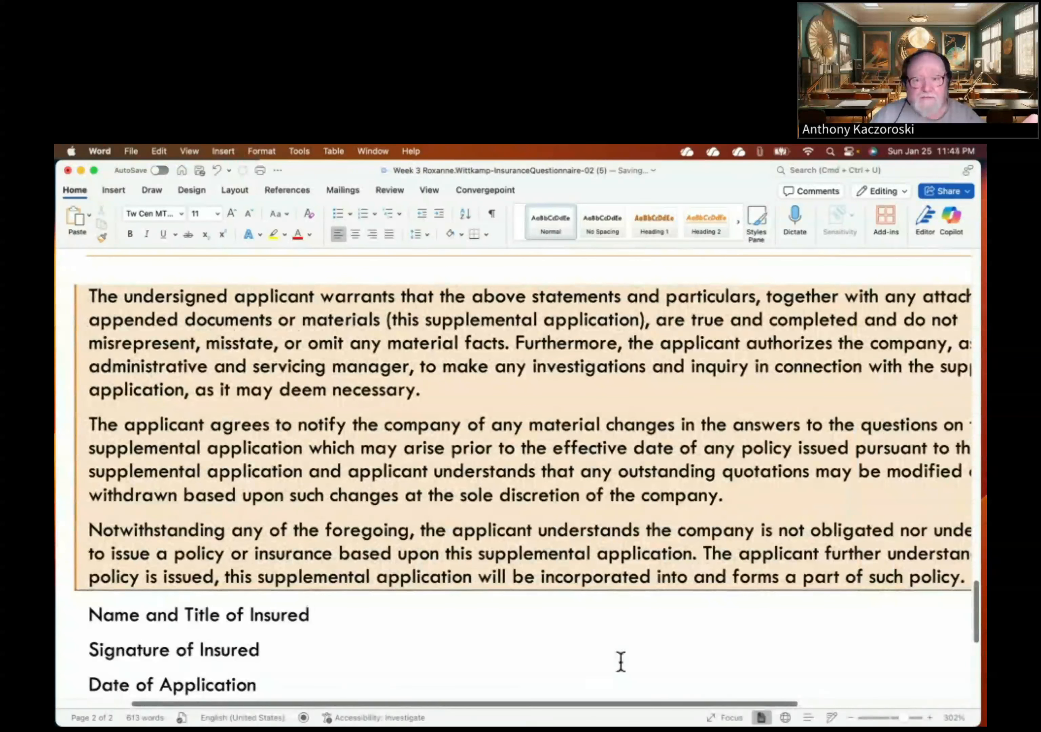
scroll(595, 703, "right", 5)
scroll(529, 669, "left", 8)
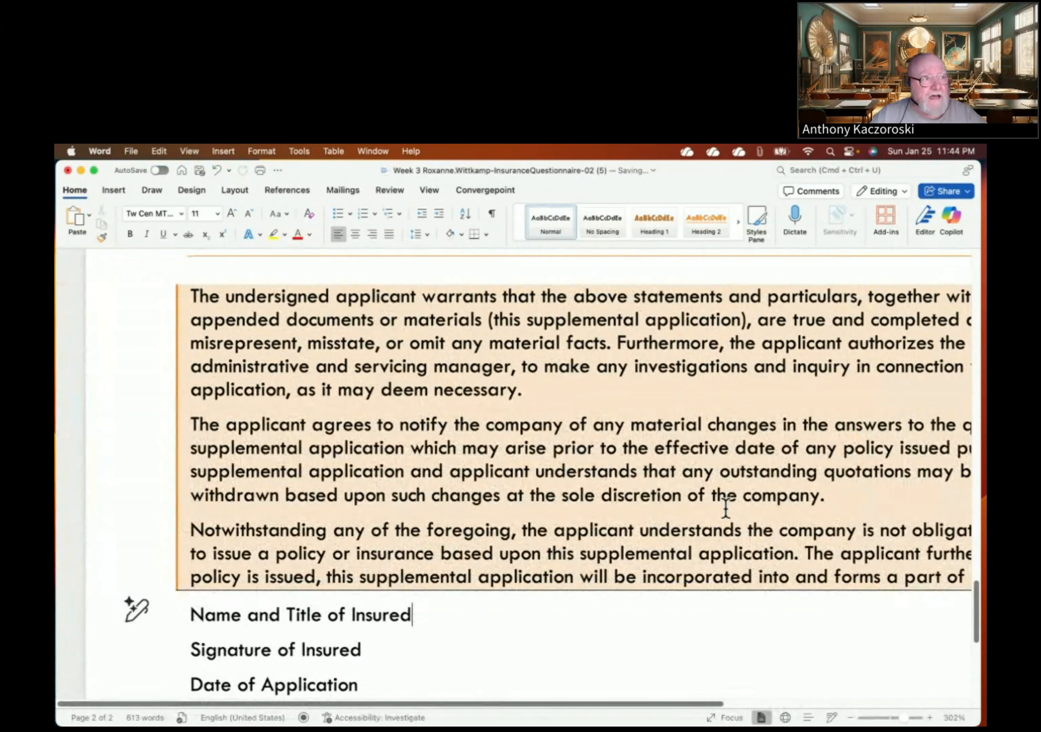
scroll(725, 506, "down", 1)
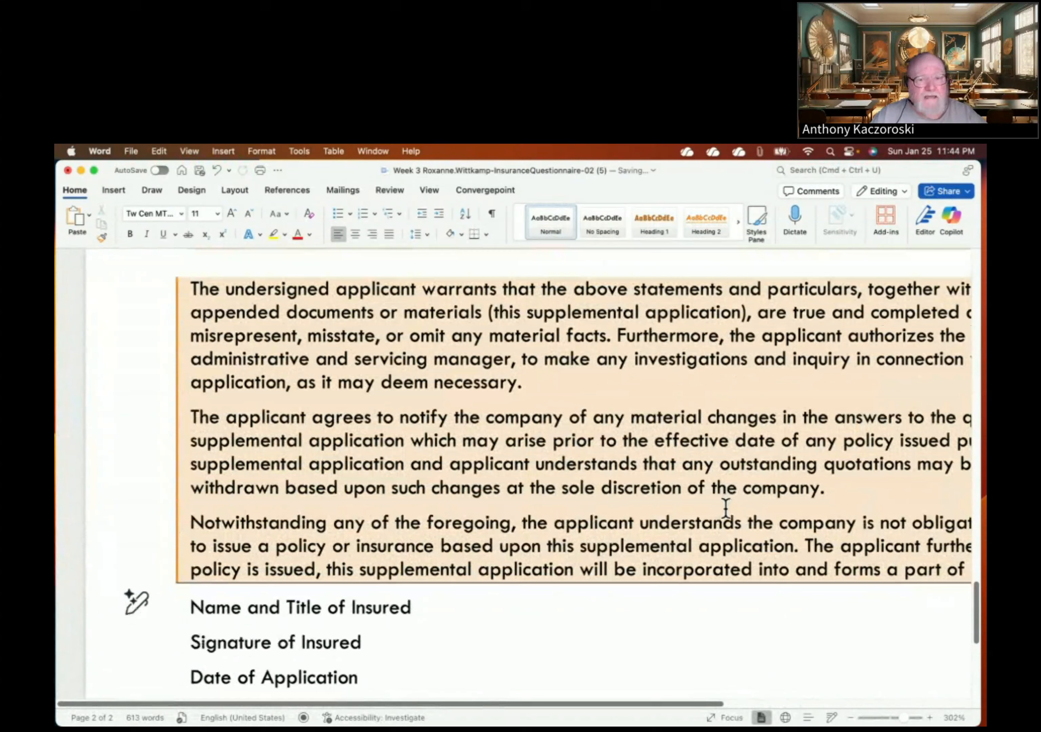
scroll(725, 507, "down", 2)
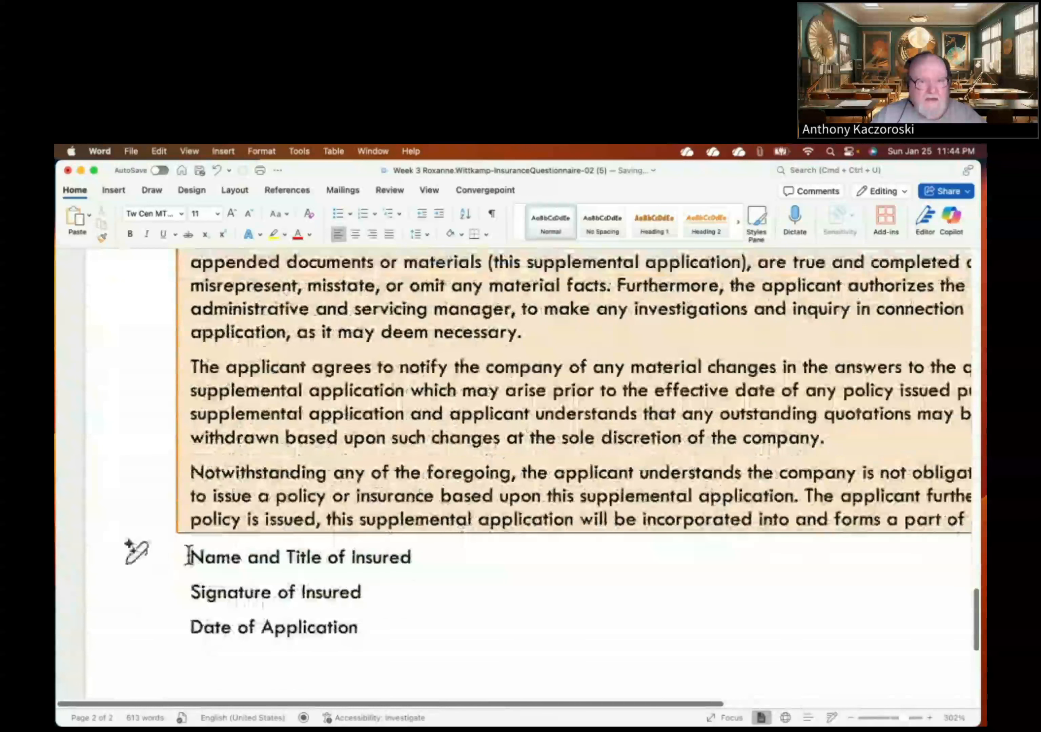
- Give the three signature and date lines 12 pt of spacing before each
mouse_move(187, 557)
left_mouse_down()
mouse_move(395, 592)
mouse_move(383, 645)
left_mouse_up()
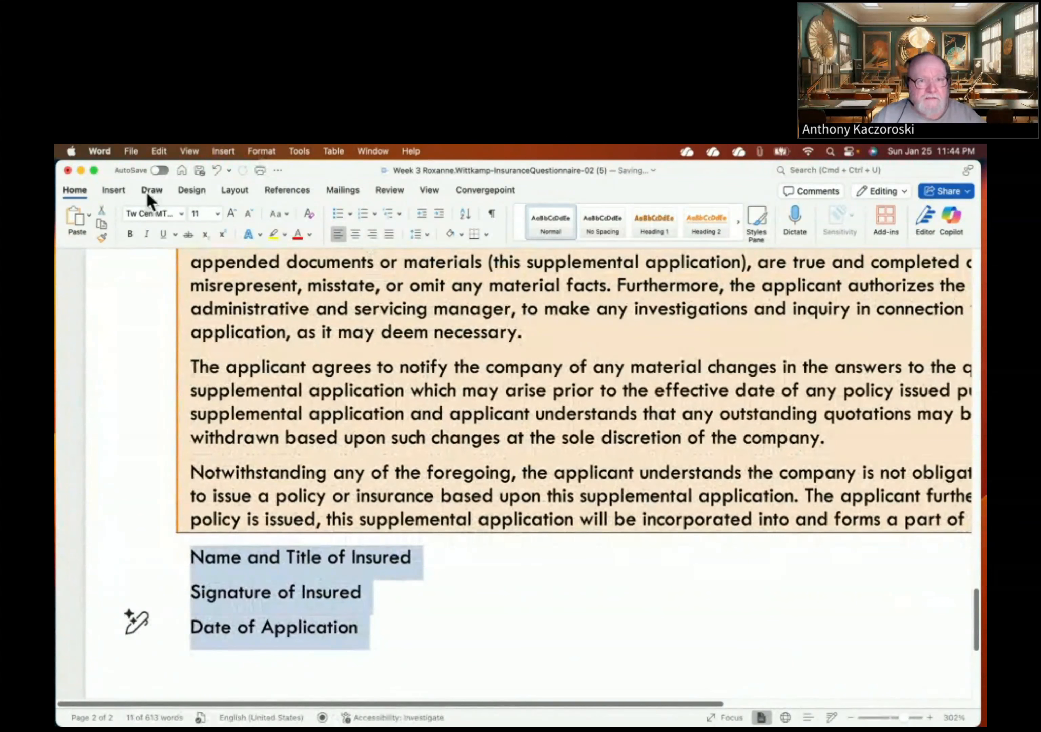
left_click(260, 151)
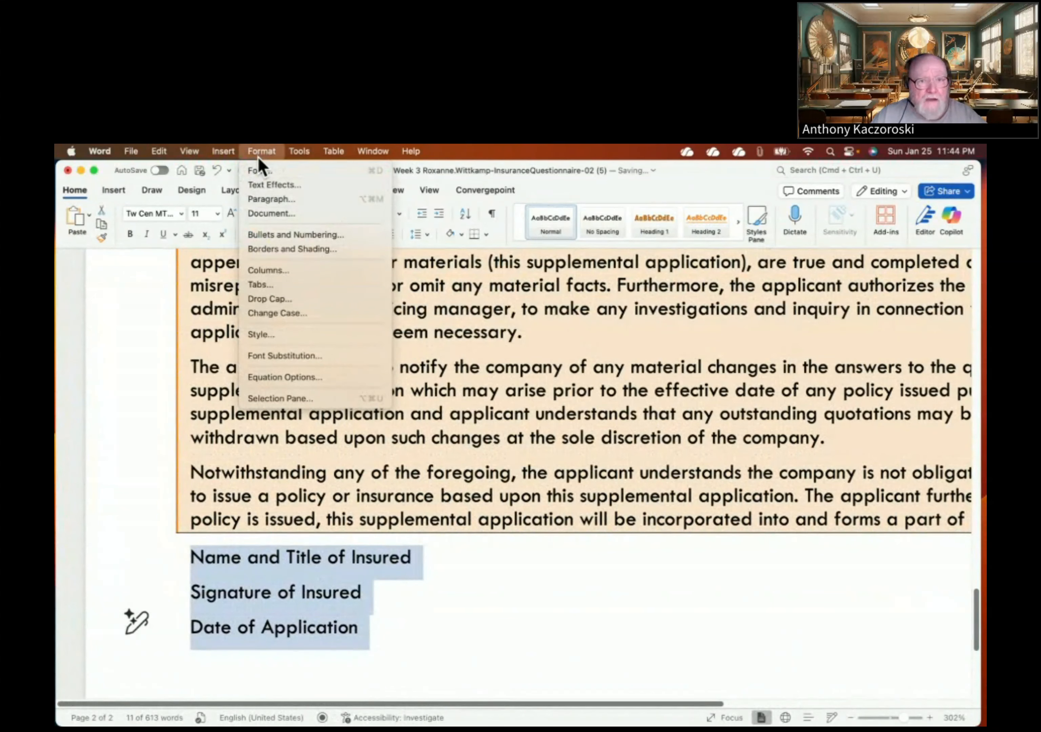
left_click(263, 200)
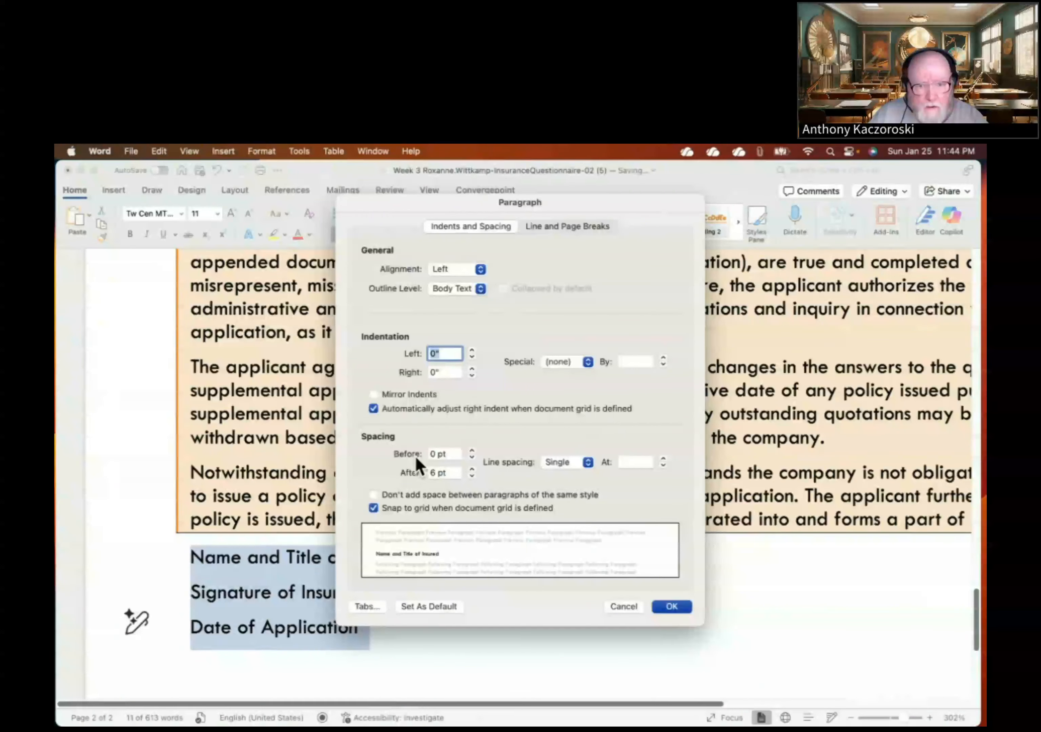
left_click(472, 450)
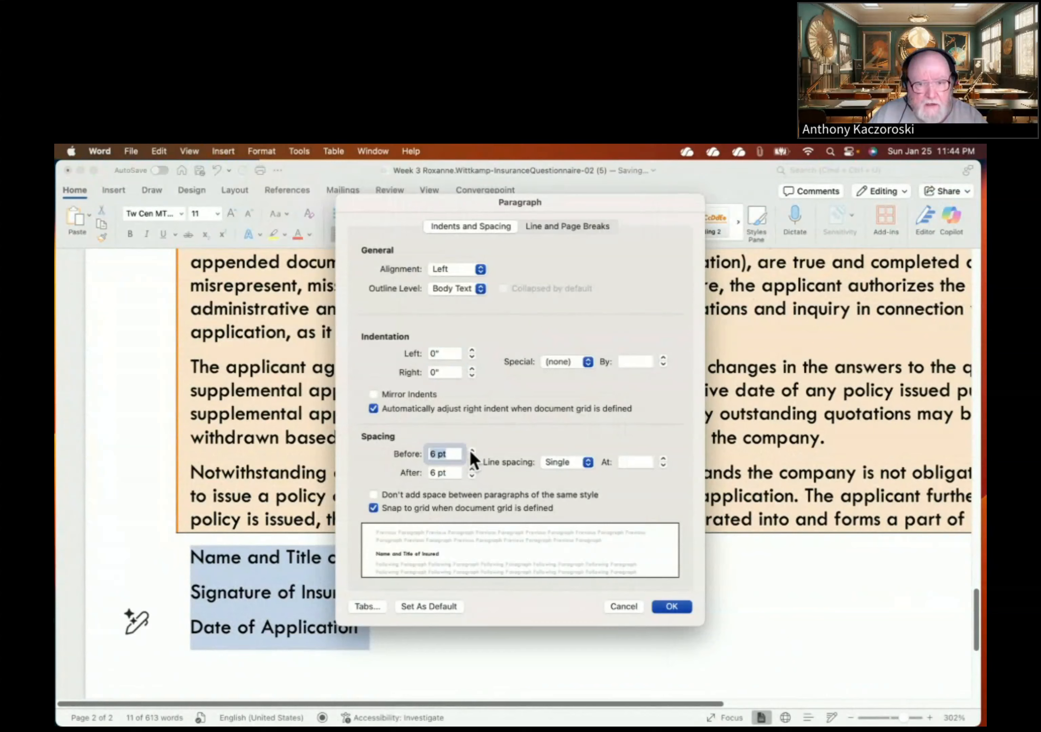
left_click(472, 450)
left_click(472, 450)
left_click(472, 458)
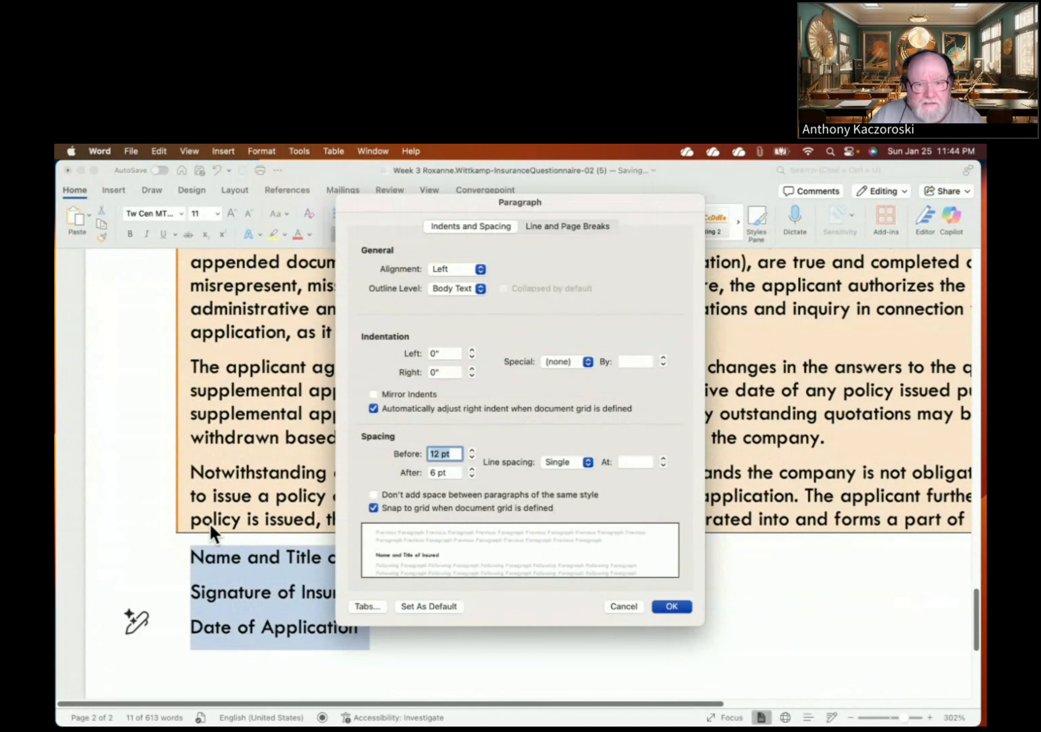
left_click(369, 609)
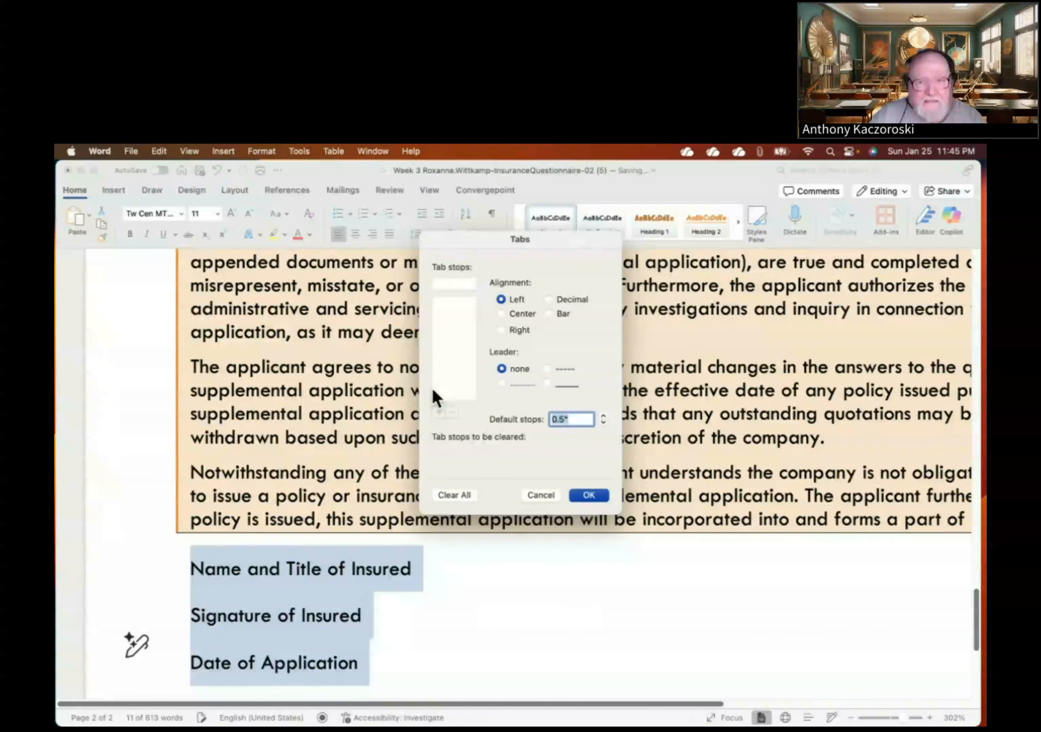
- Add a 7" right-aligned tab stop with a solid underline leader for the signature lines
left_click(449, 288)
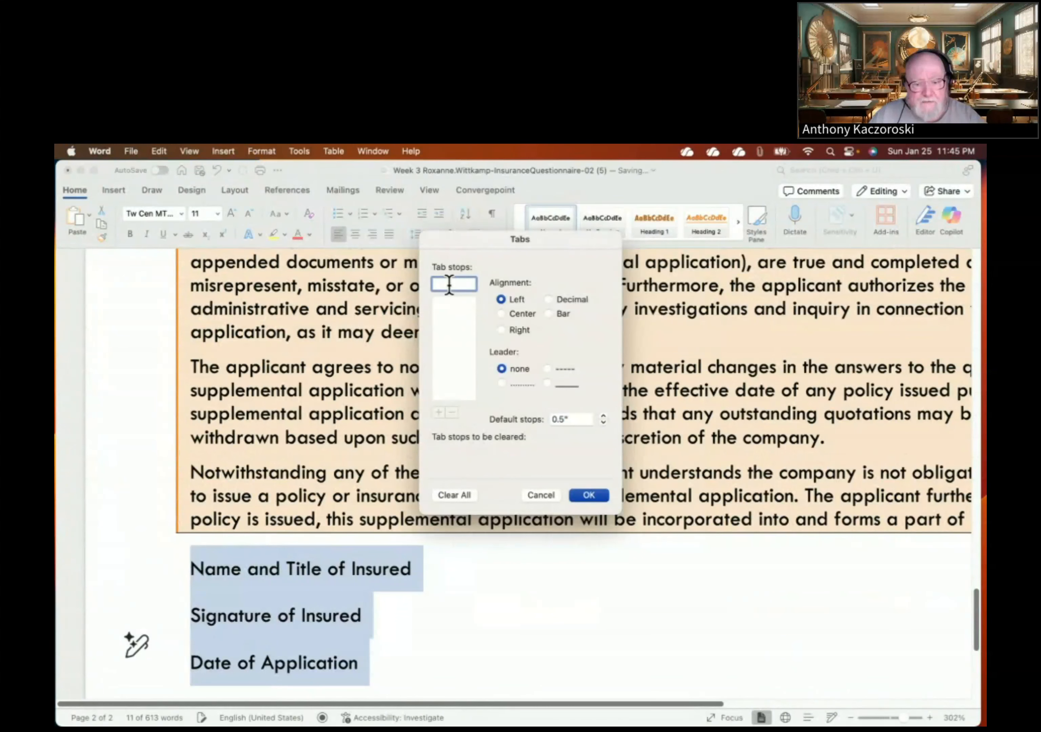
type("7")
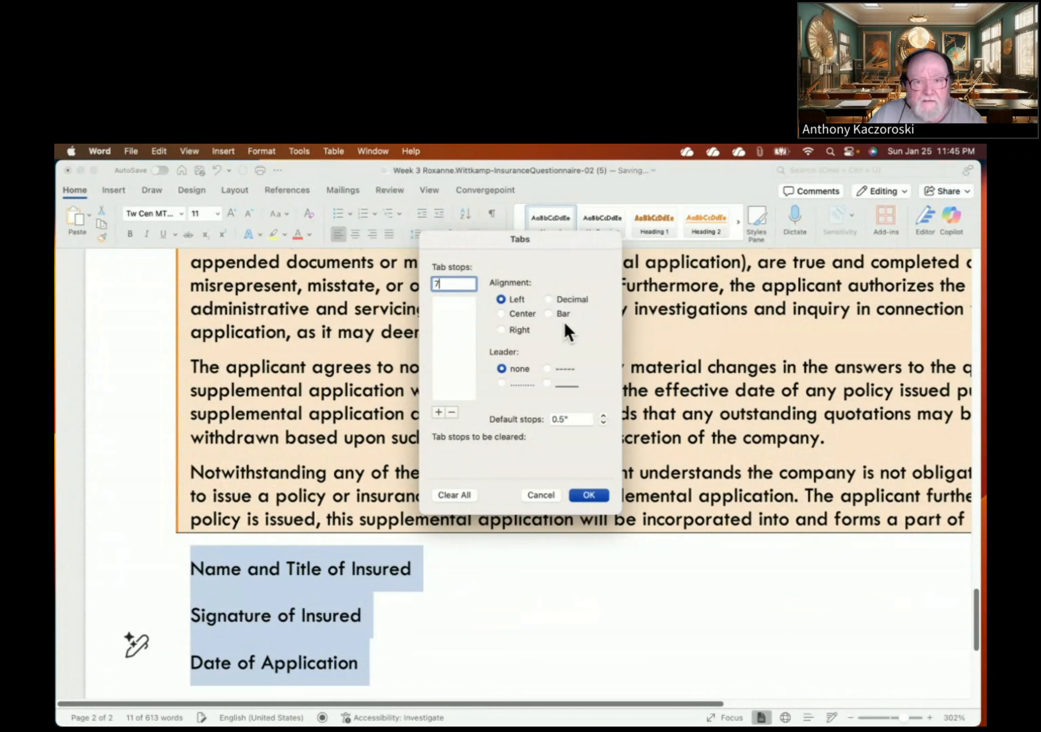
left_click(501, 331)
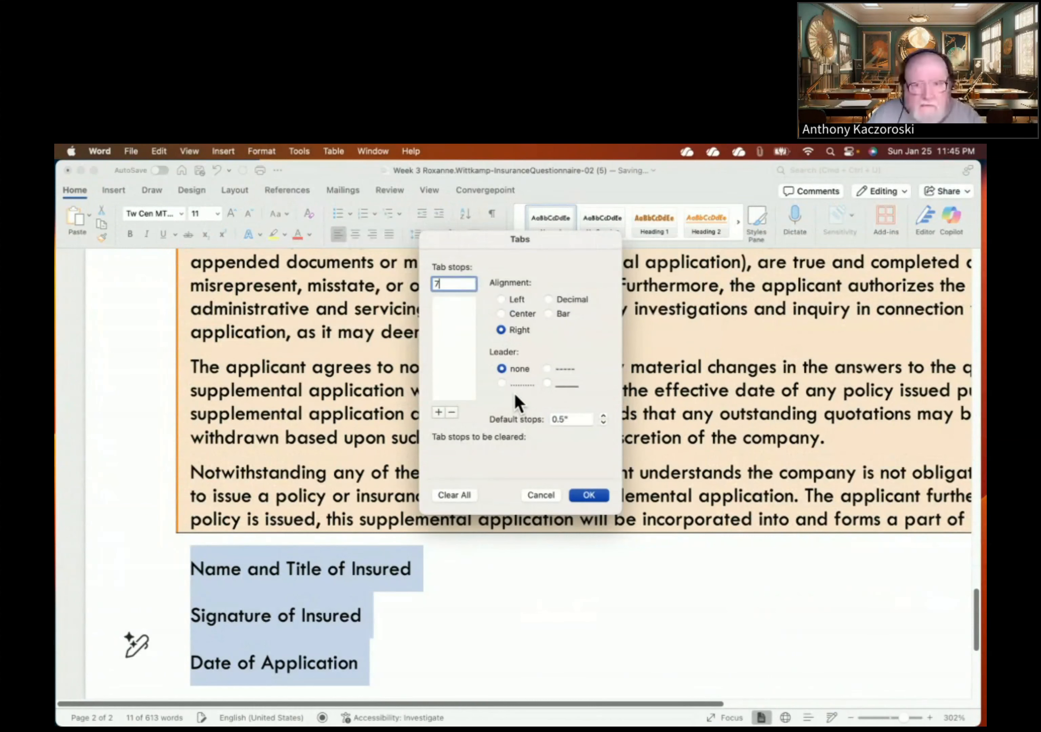
left_click(546, 383)
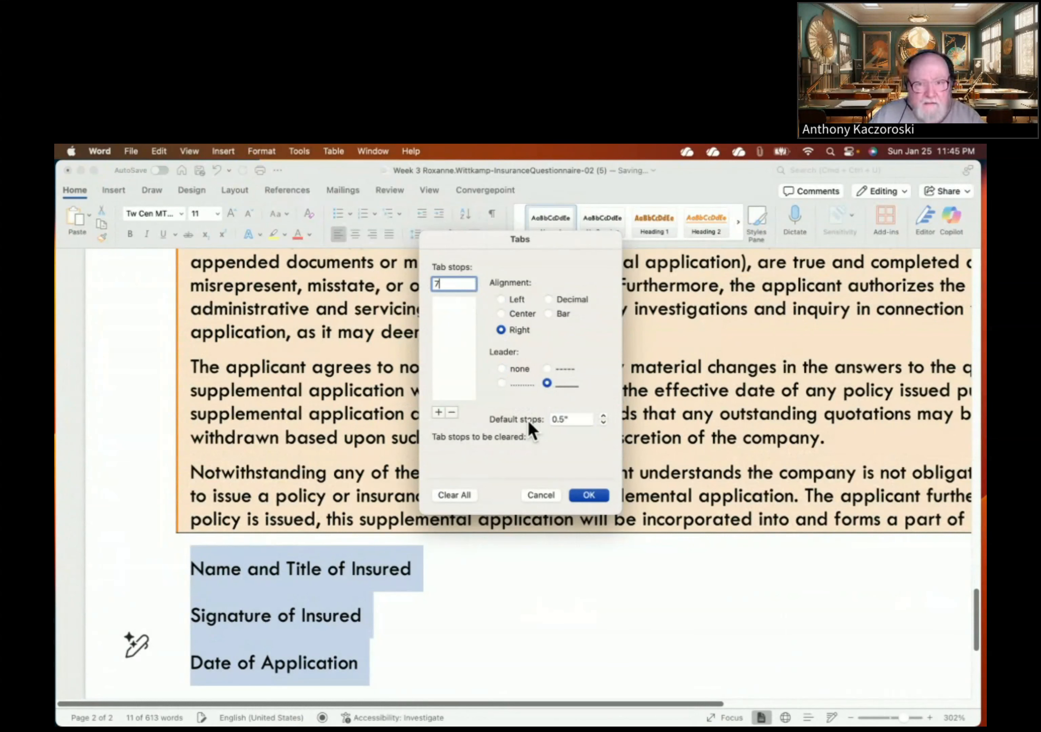
left_click(439, 413)
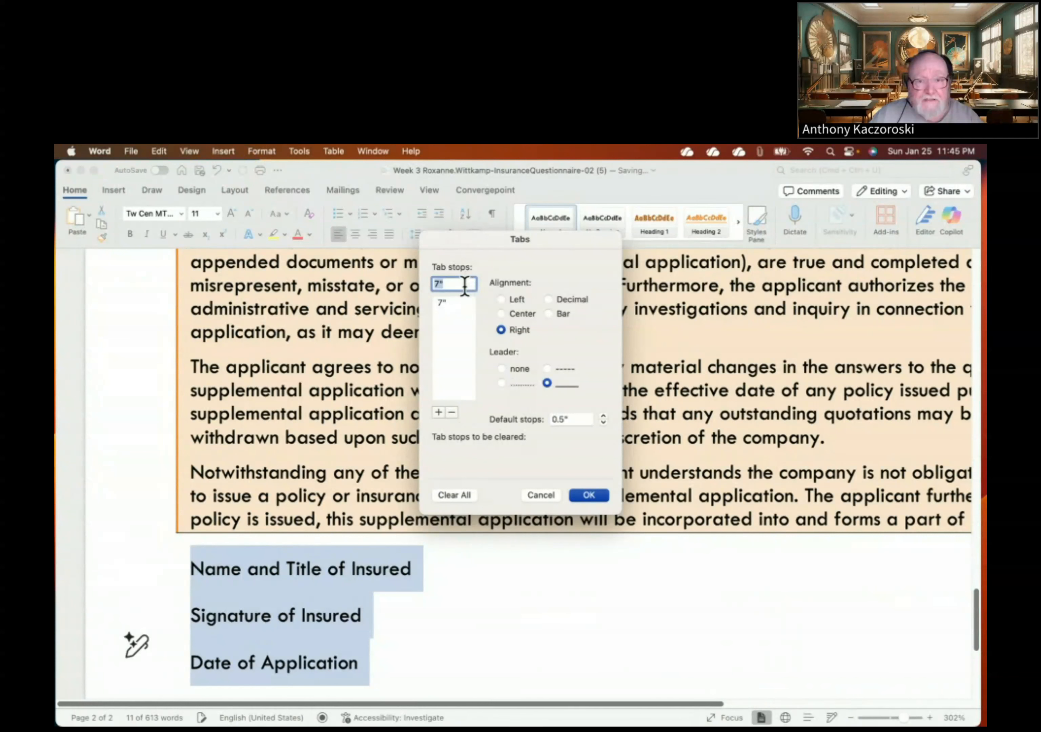
left_click(543, 381)
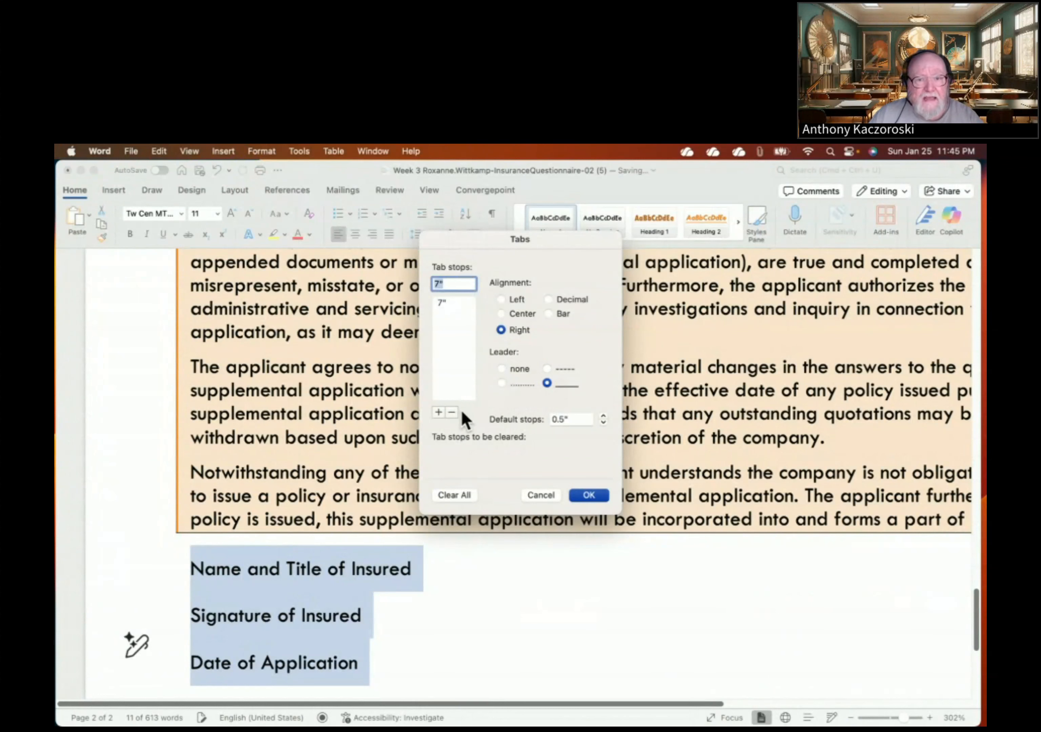
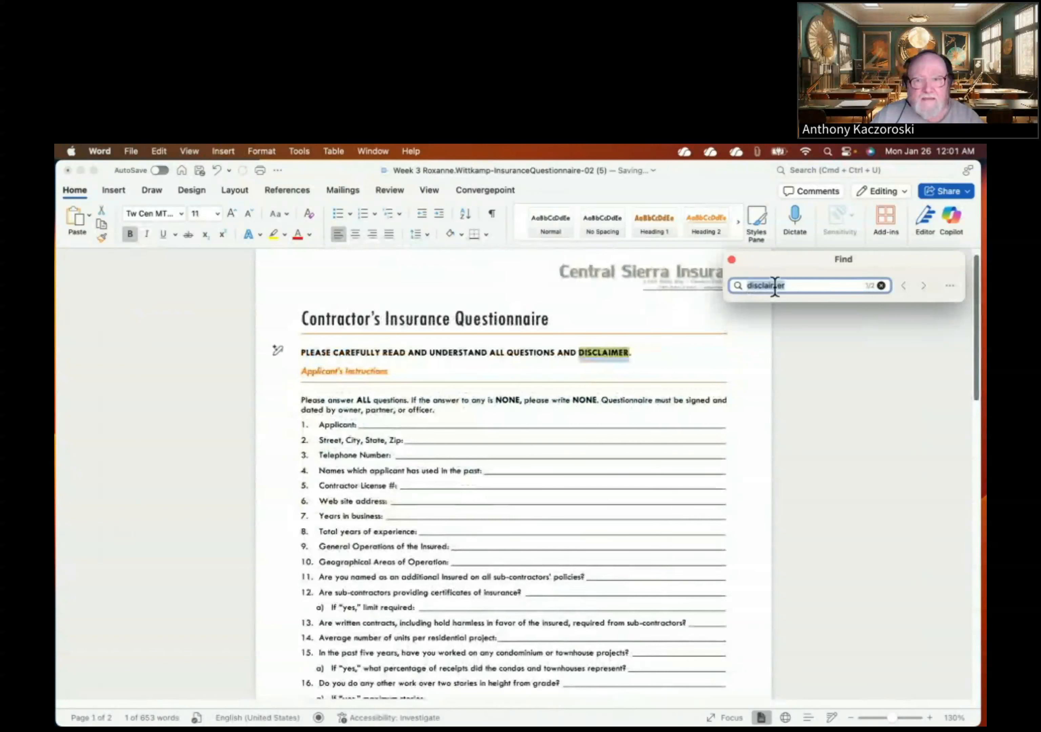
- Check both 'disclaimer' matches, return to page one's DISCLAIMER, and show the Insert ribbon
left_click(926, 286)
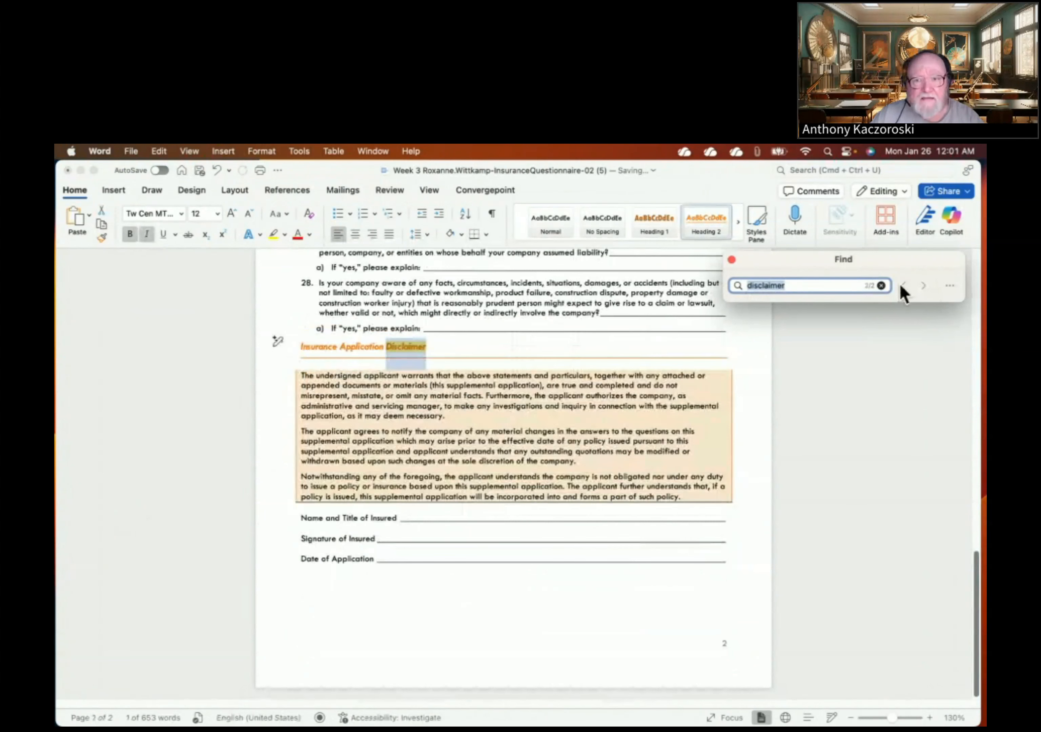
left_click(902, 286)
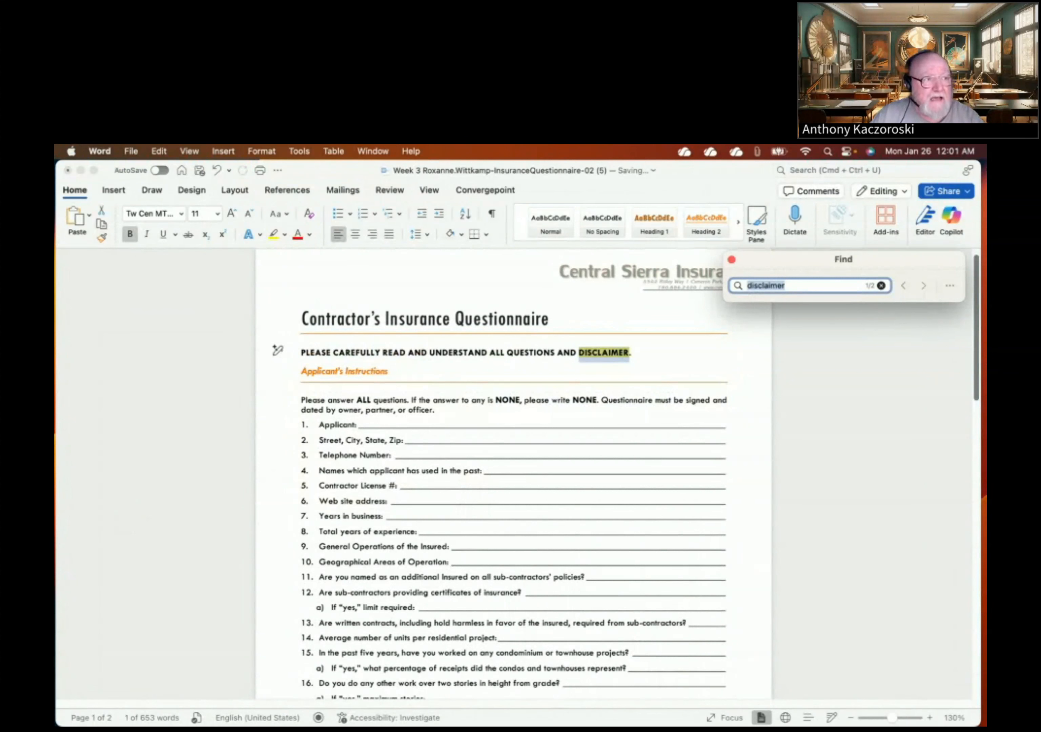
left_click(115, 192)
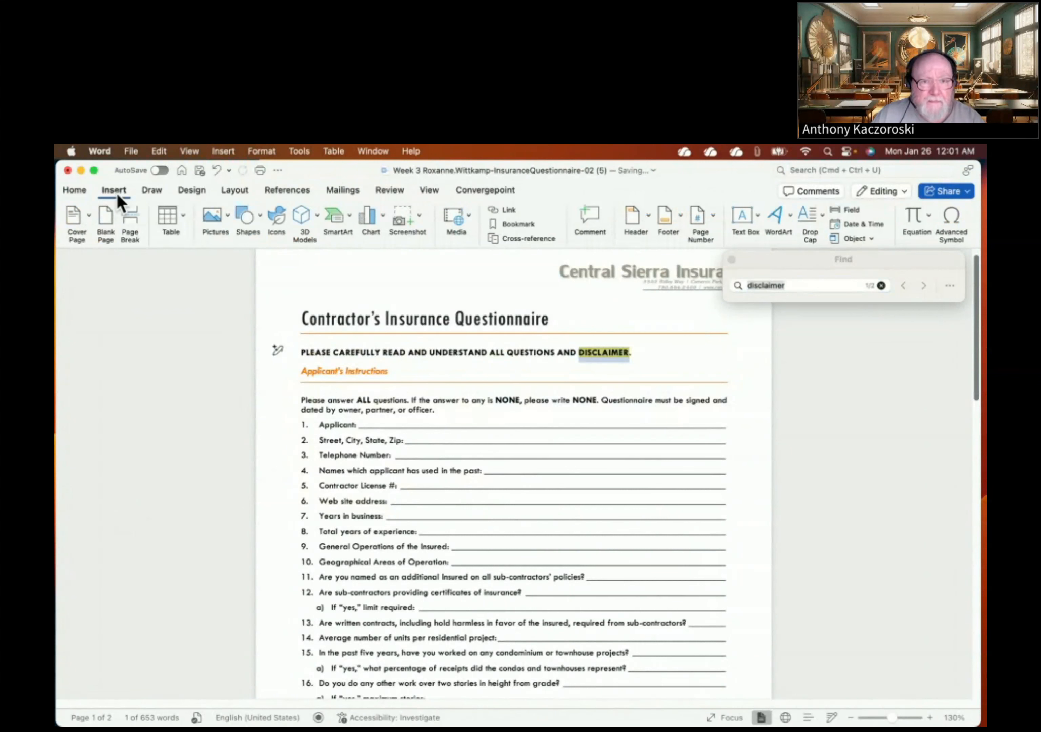
- Point a hyperlink on DISCLAIMER to this document's Insurance Application Disclaimer heading
left_click(506, 211)
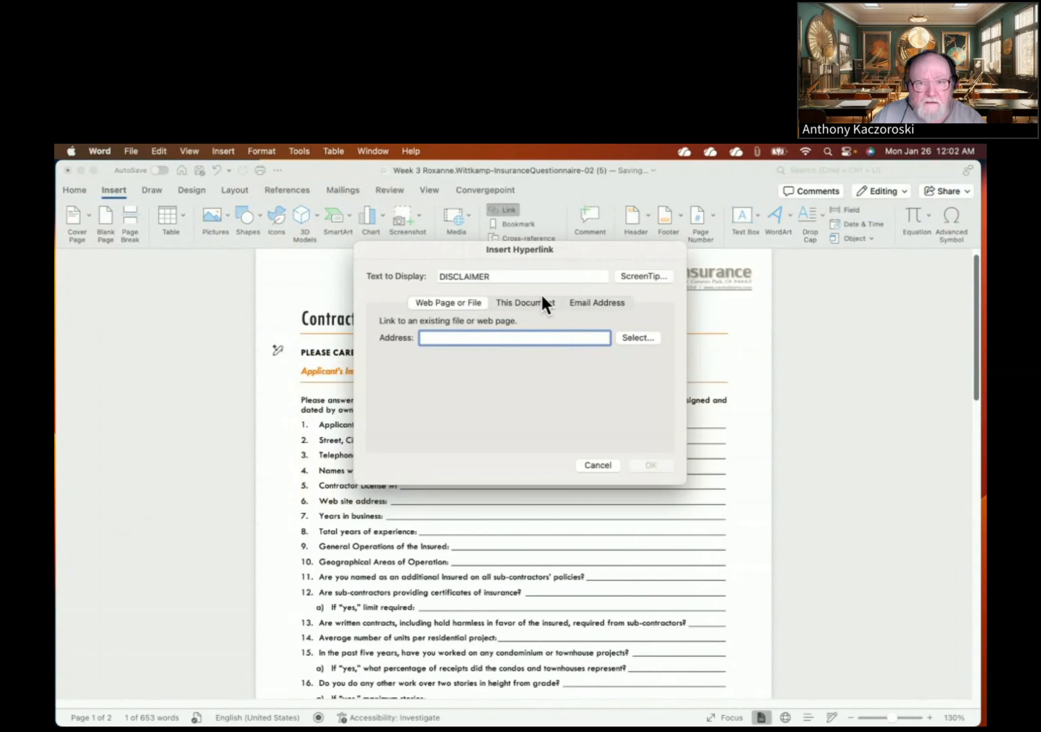
left_click(525, 305)
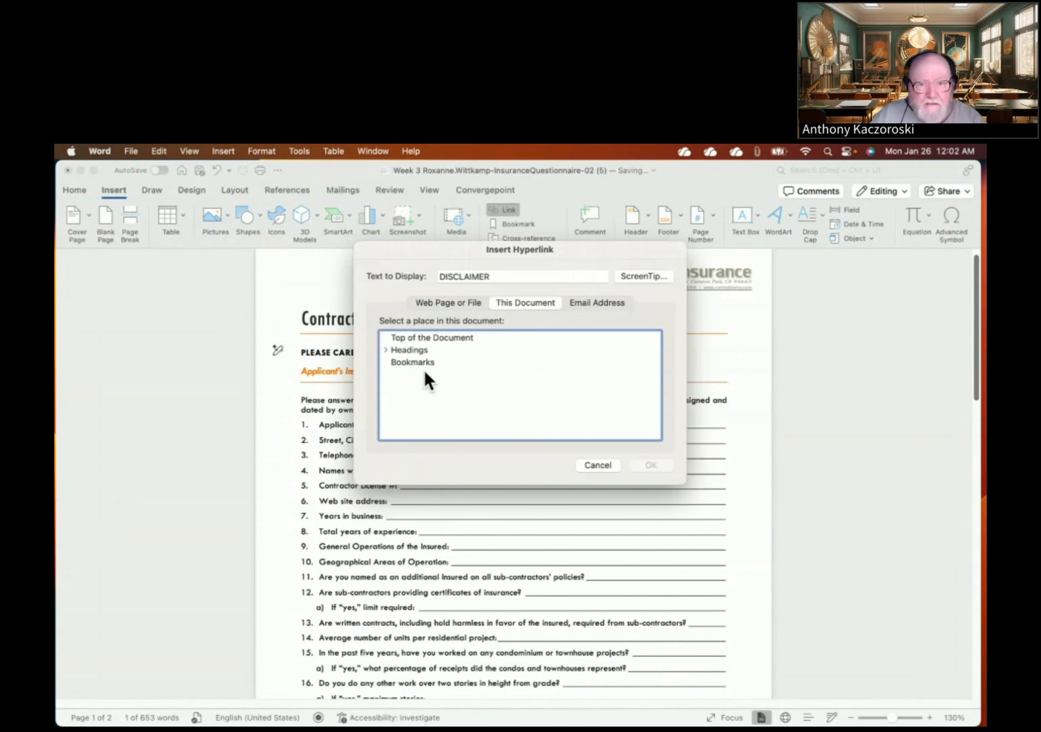
left_click(385, 349)
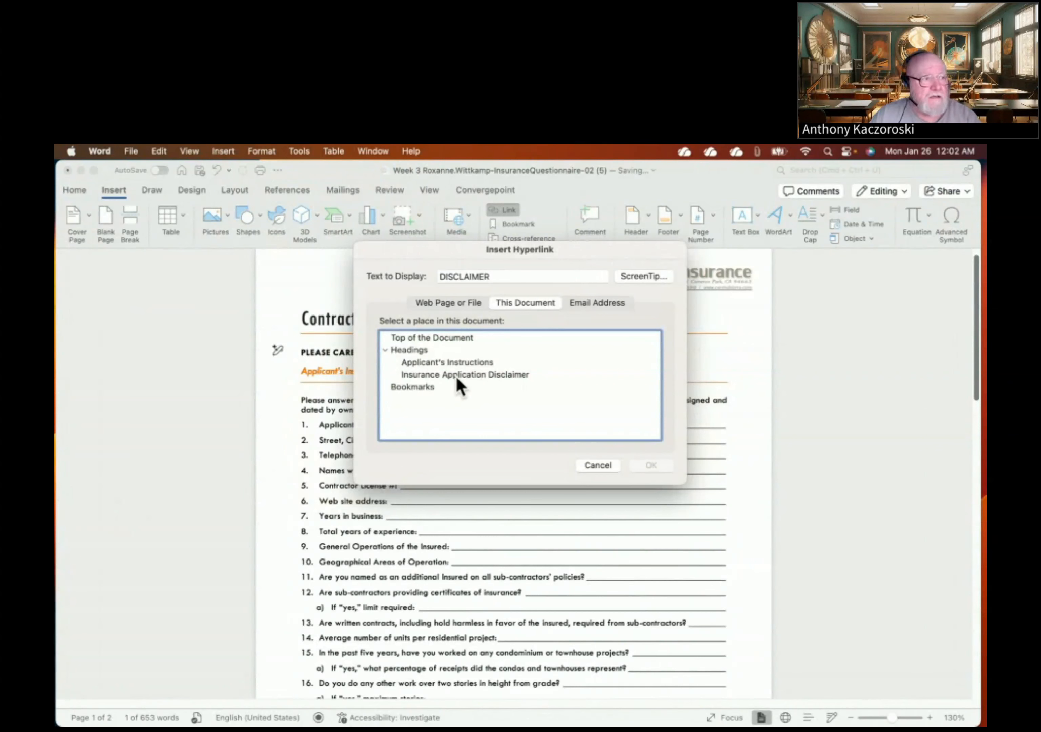
left_click(455, 374)
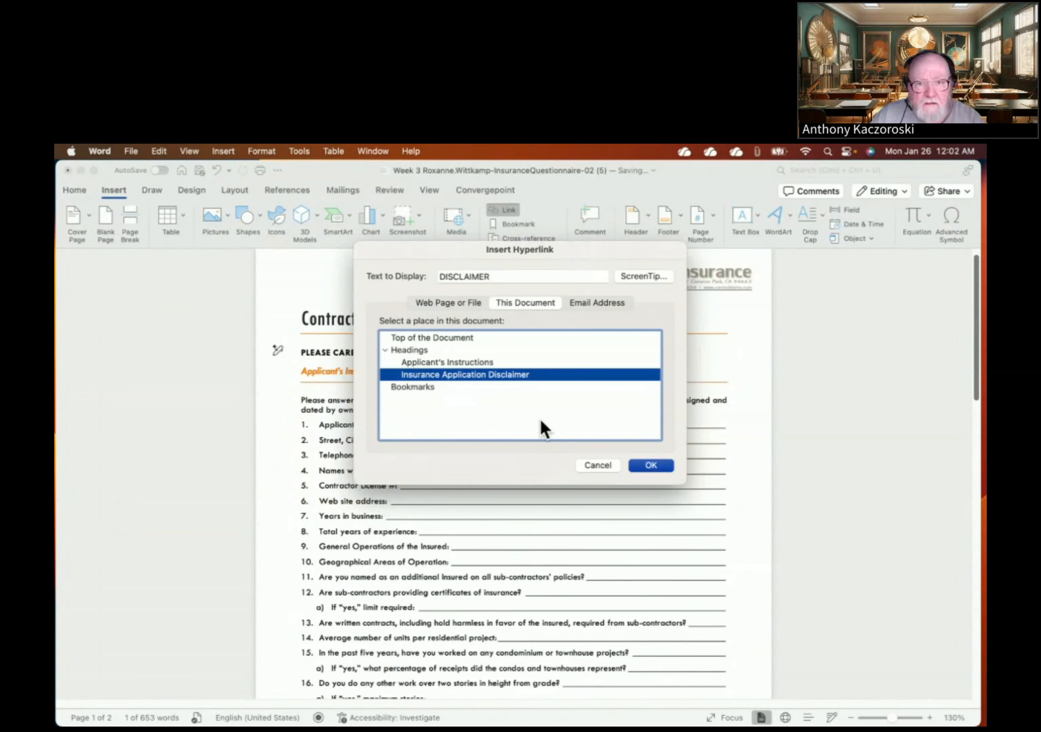
- Give the link the ScreenTip 'Insurance Application Disclaimer' and create it
left_click(660, 275)
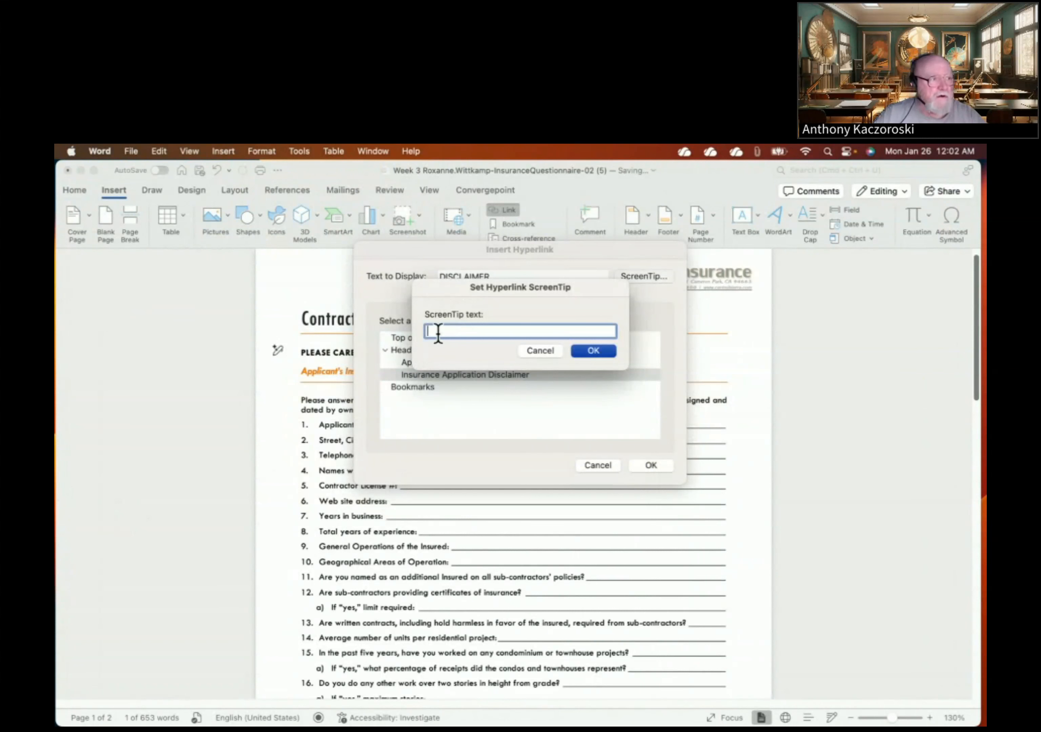
type("Insurance ")
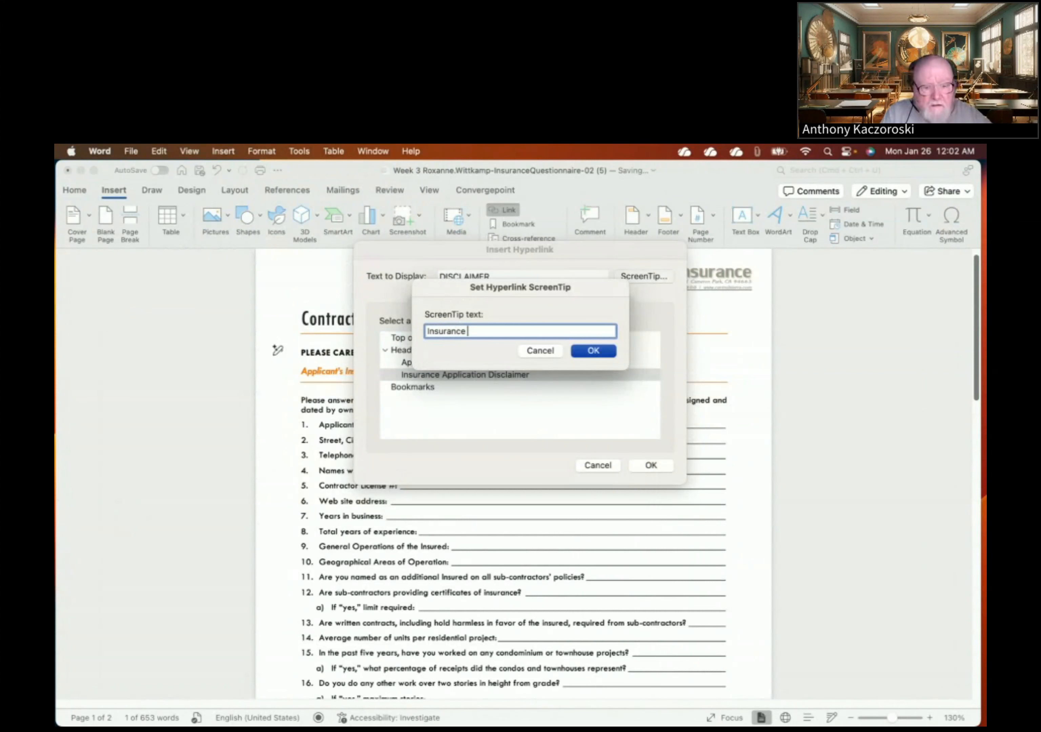
type("Appli")
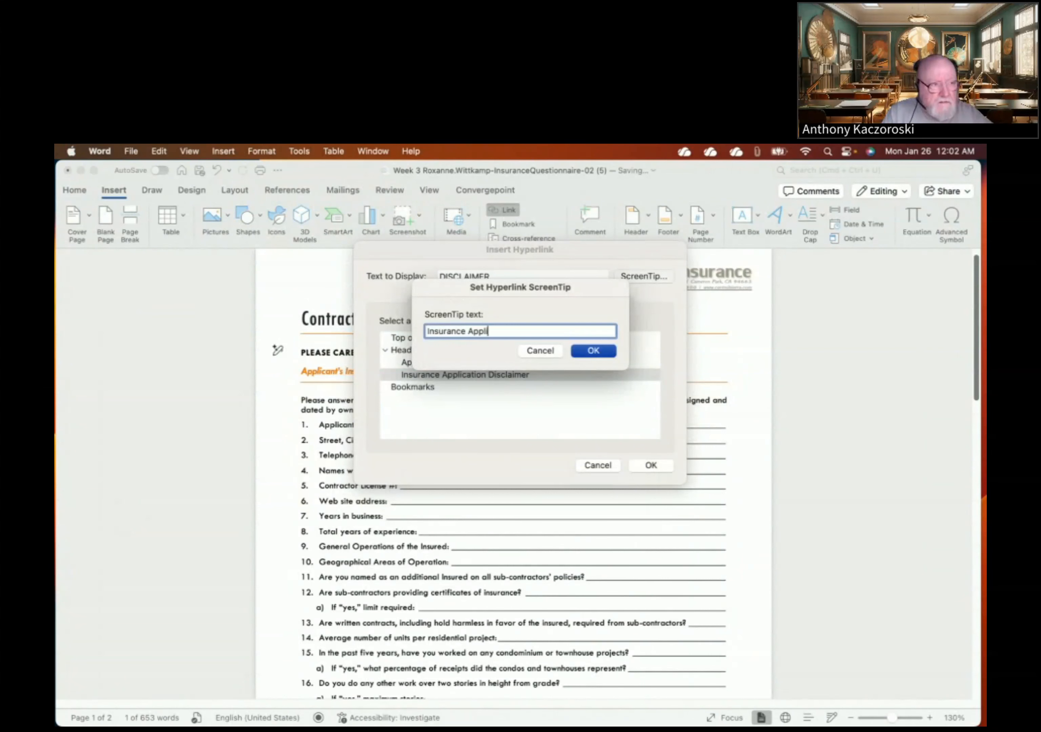
type("cation Disclain")
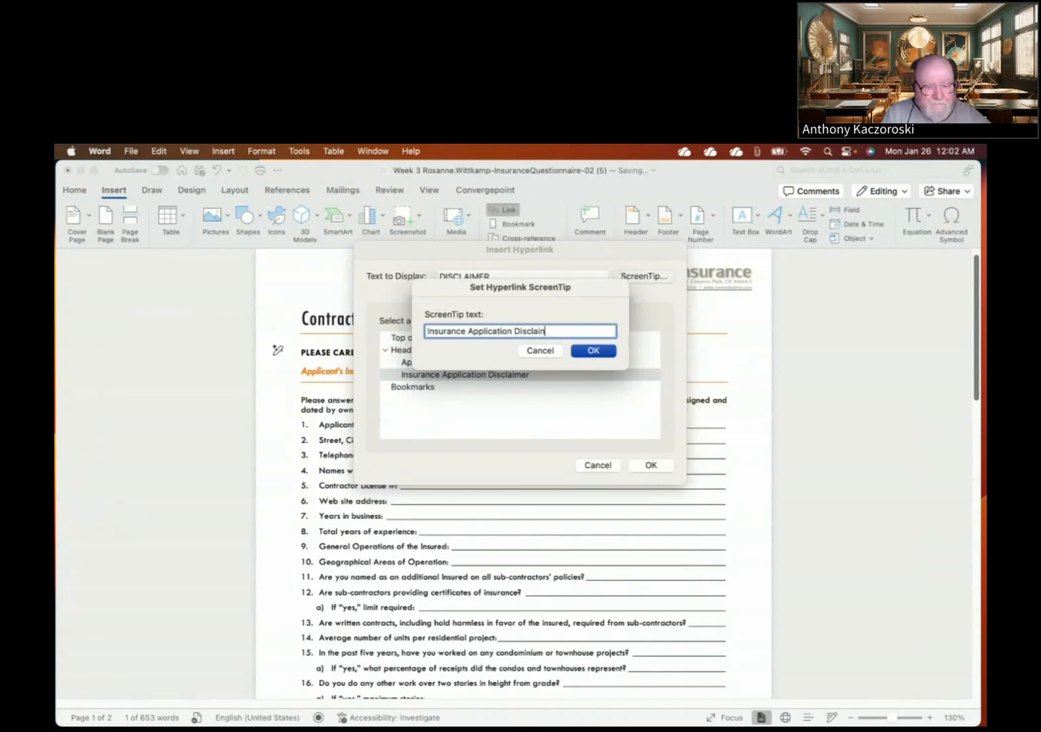
key("BackSpace")
type("mer")
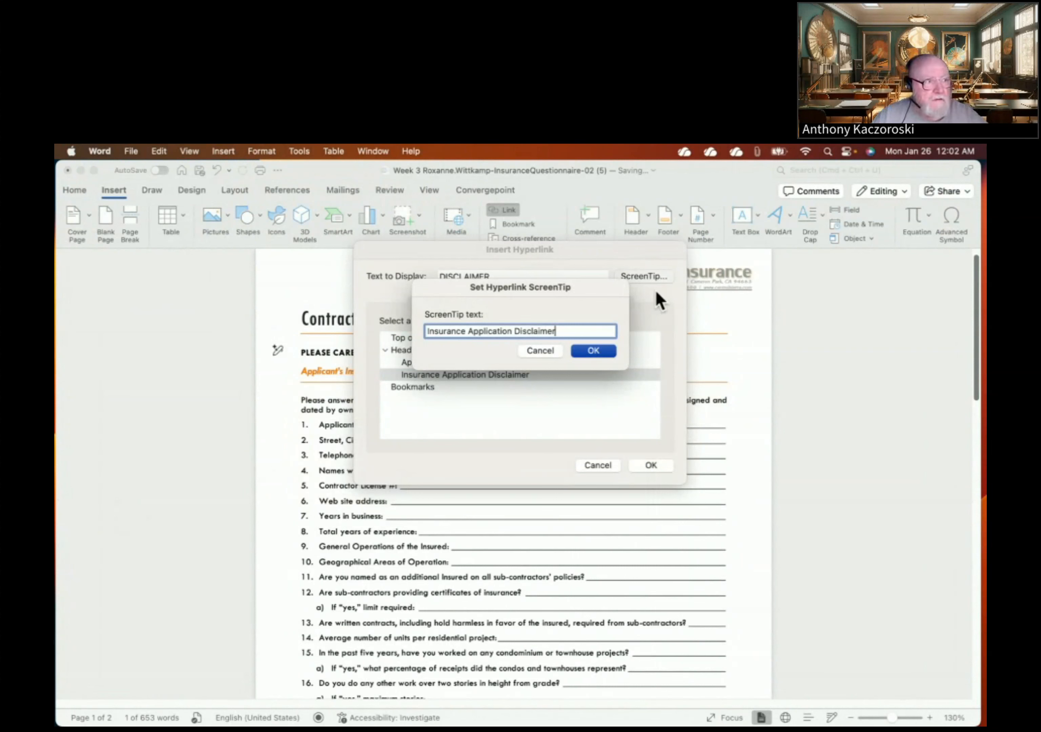
left_click(610, 351)
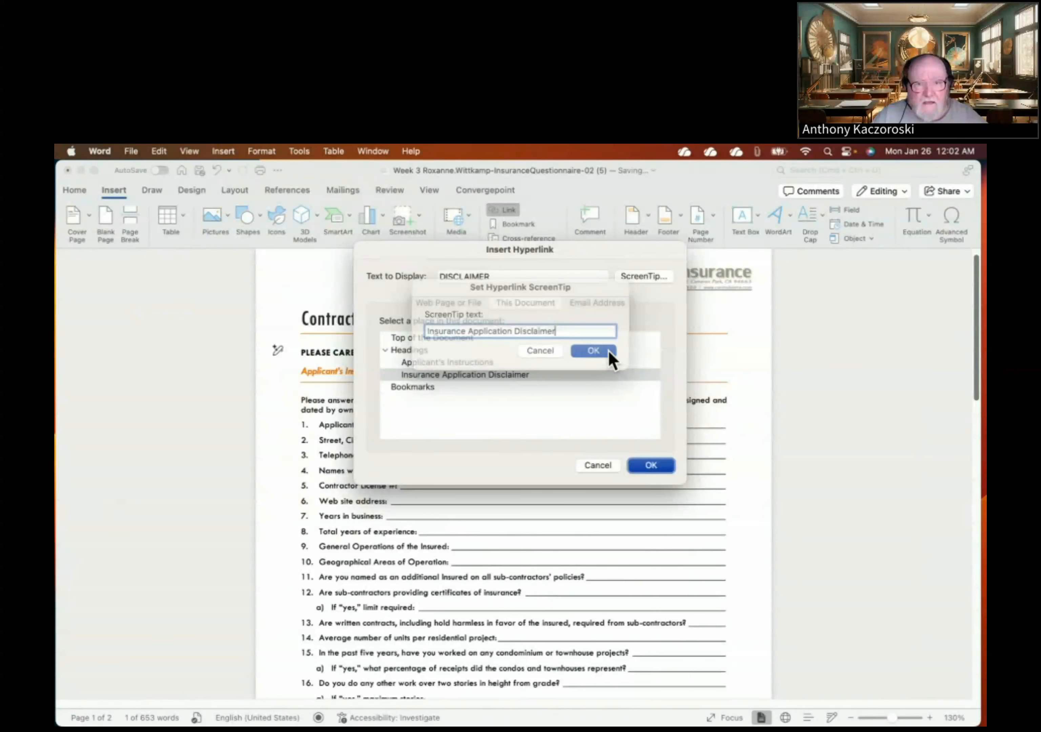
left_click(652, 465)
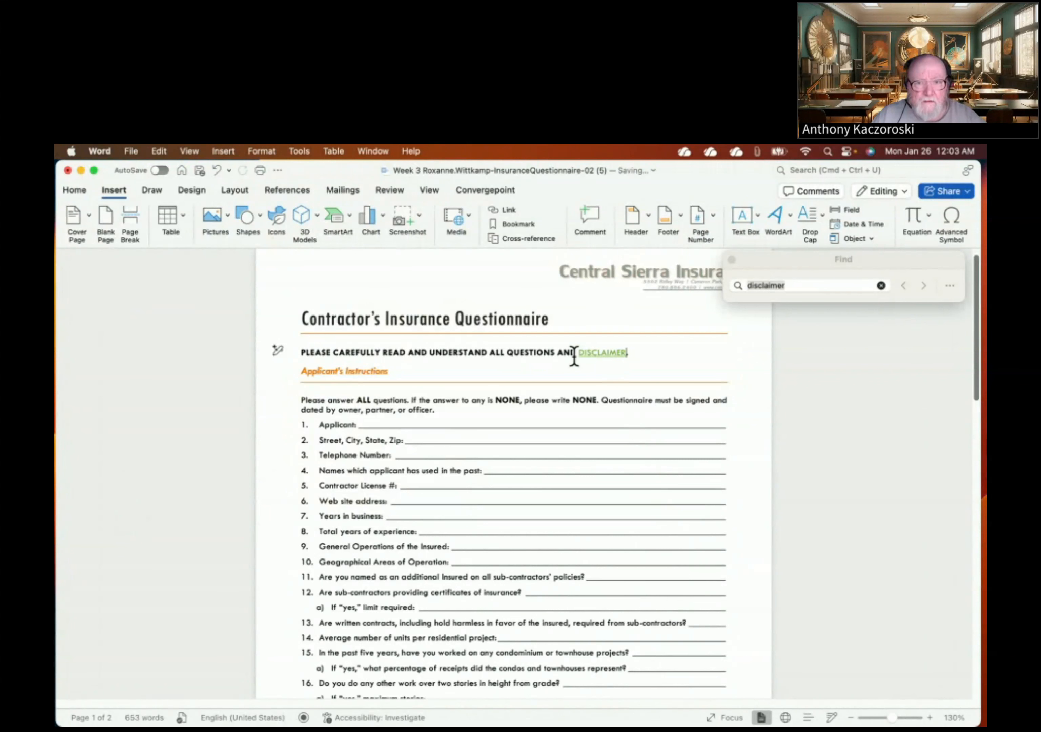
- Bold the linked DISCLAIMER and follow the link to the page-2 disclaimer heading
left_click_drag(576, 353, 633, 354)
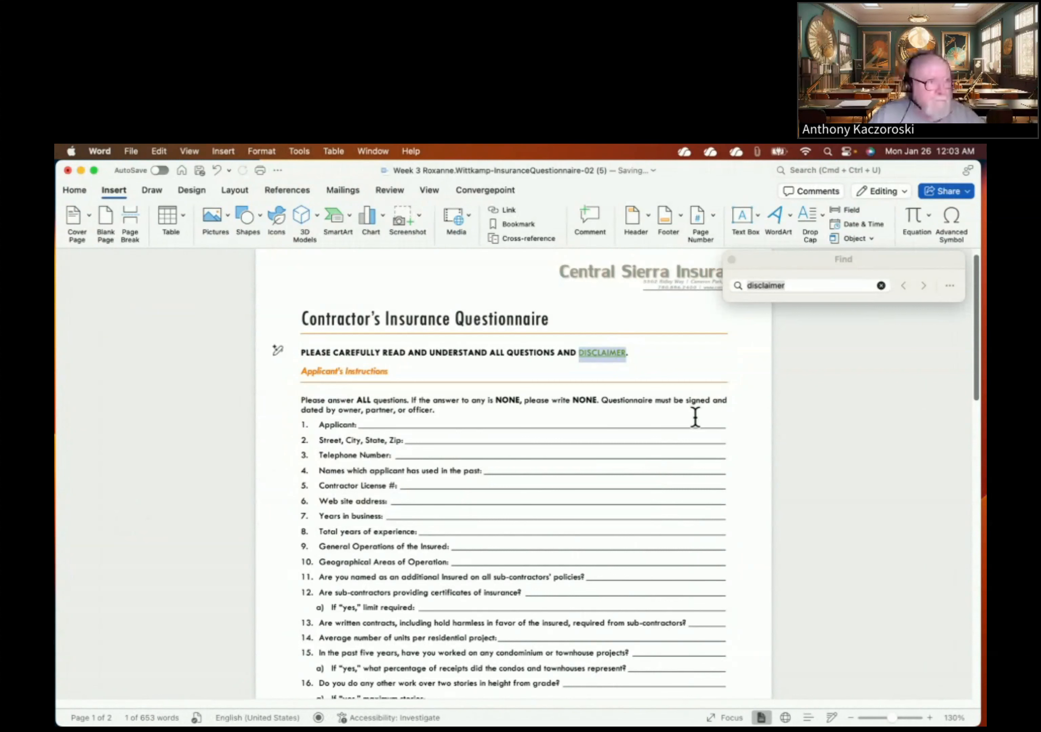
left_click(75, 192)
left_click(133, 239)
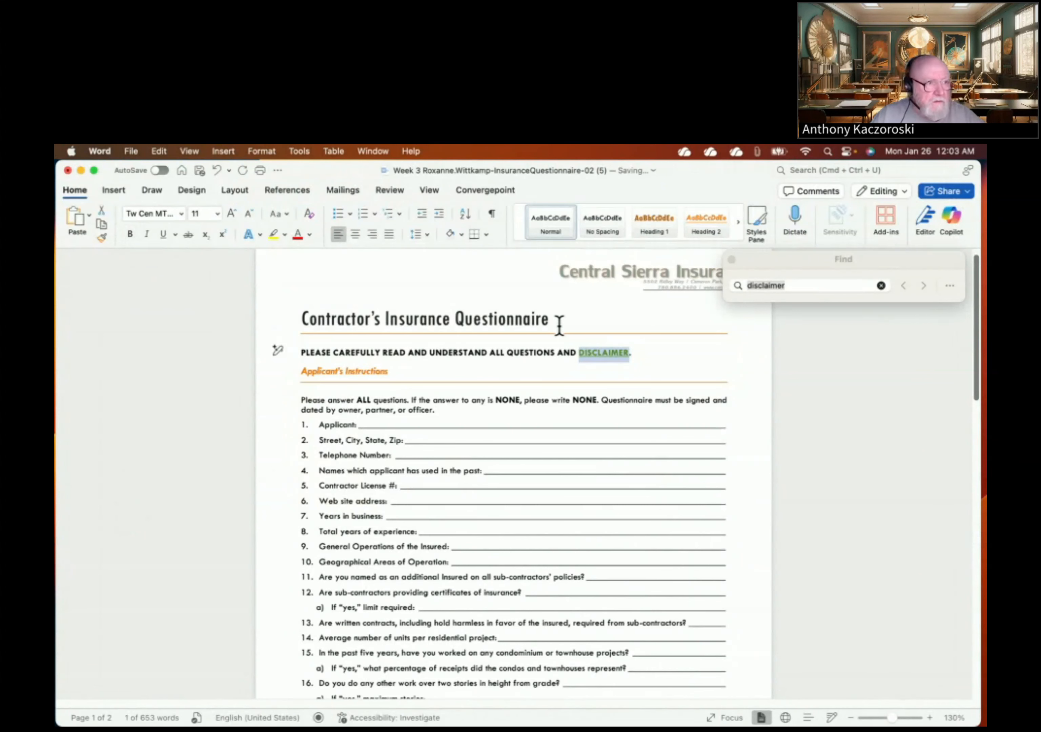
left_click(607, 358)
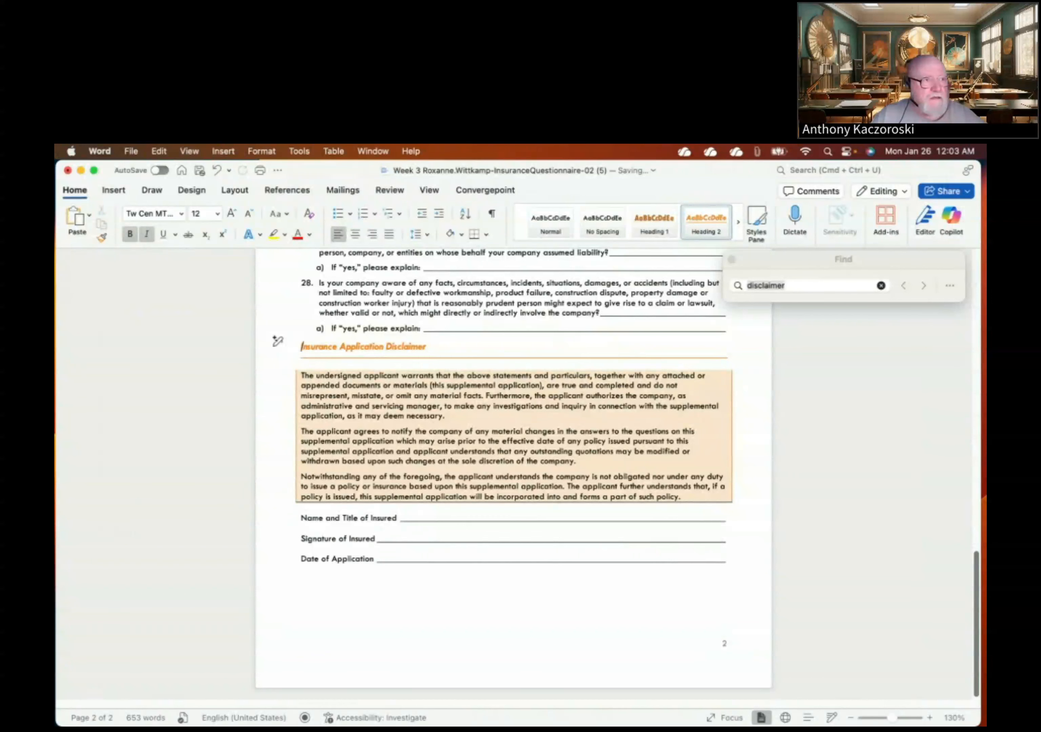
- Save the questionnaire as a .docx in the Week 3 folder, replacing the existing file
left_click(67, 170)
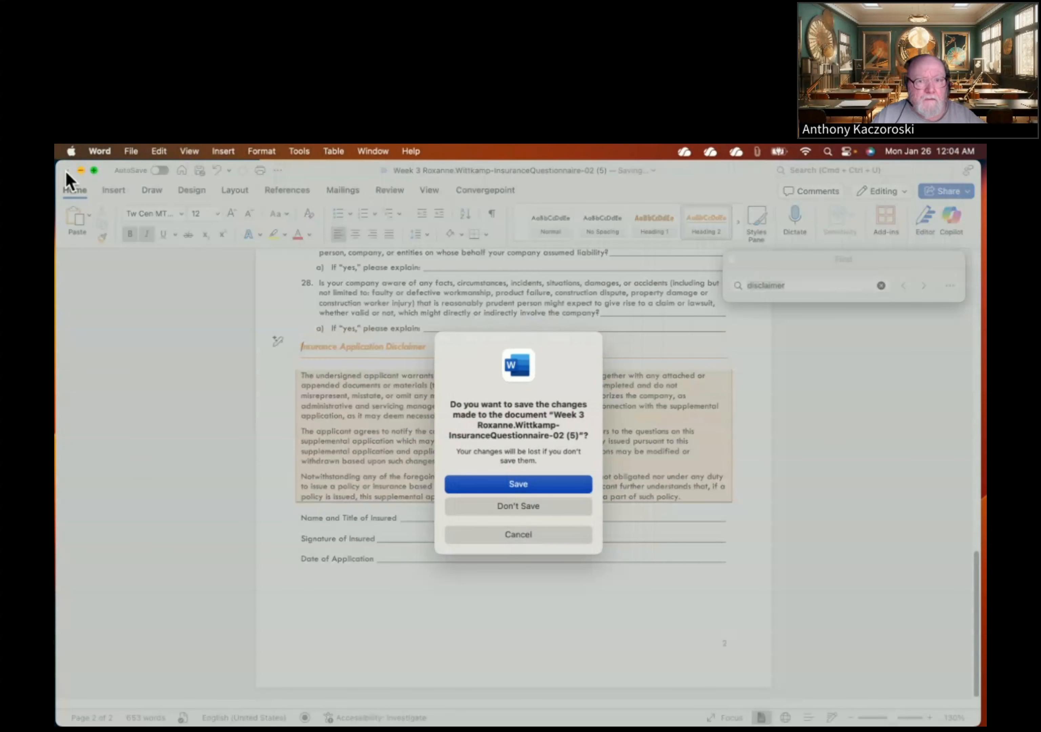
left_click(510, 487)
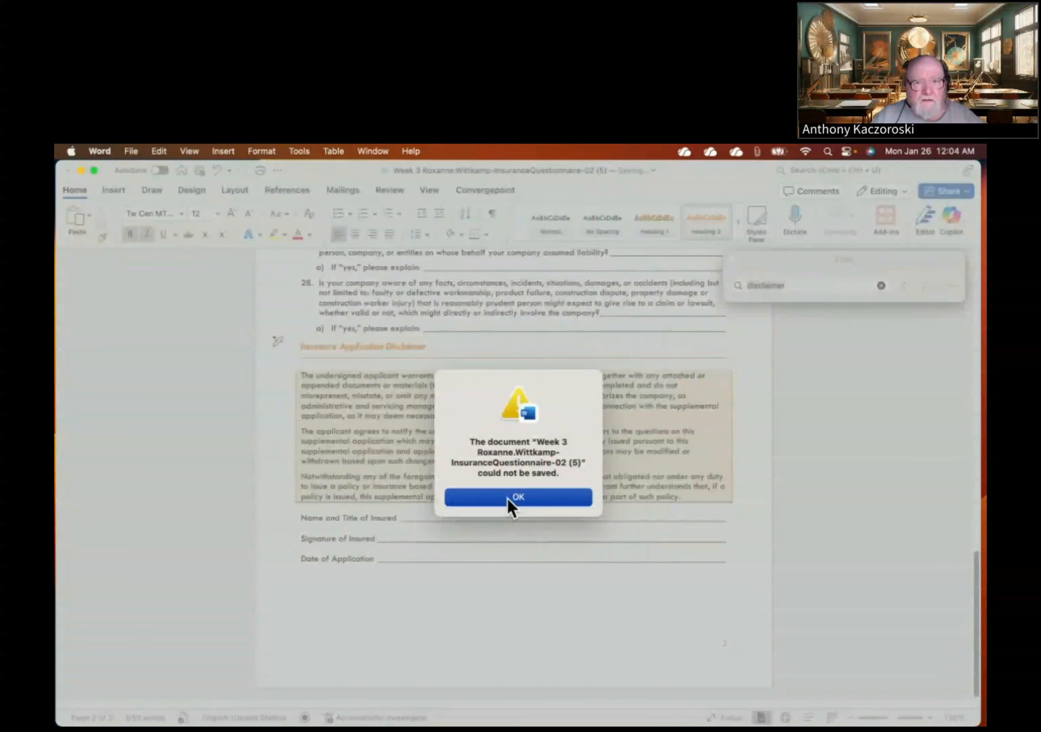
left_click(508, 498)
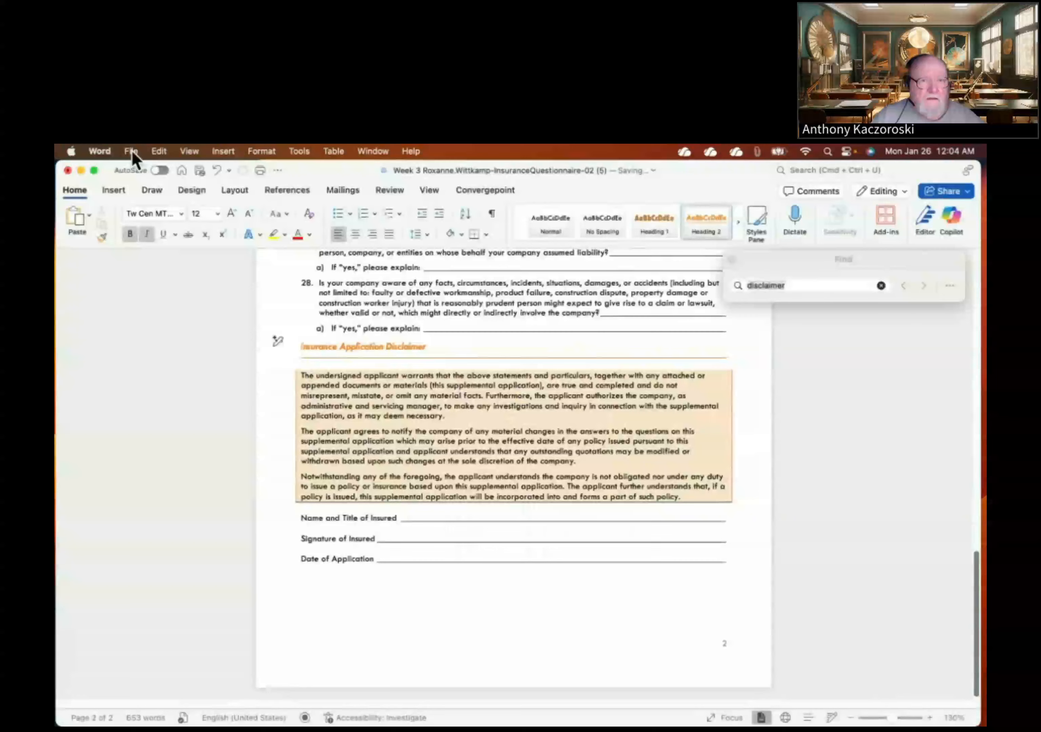
left_click(131, 151)
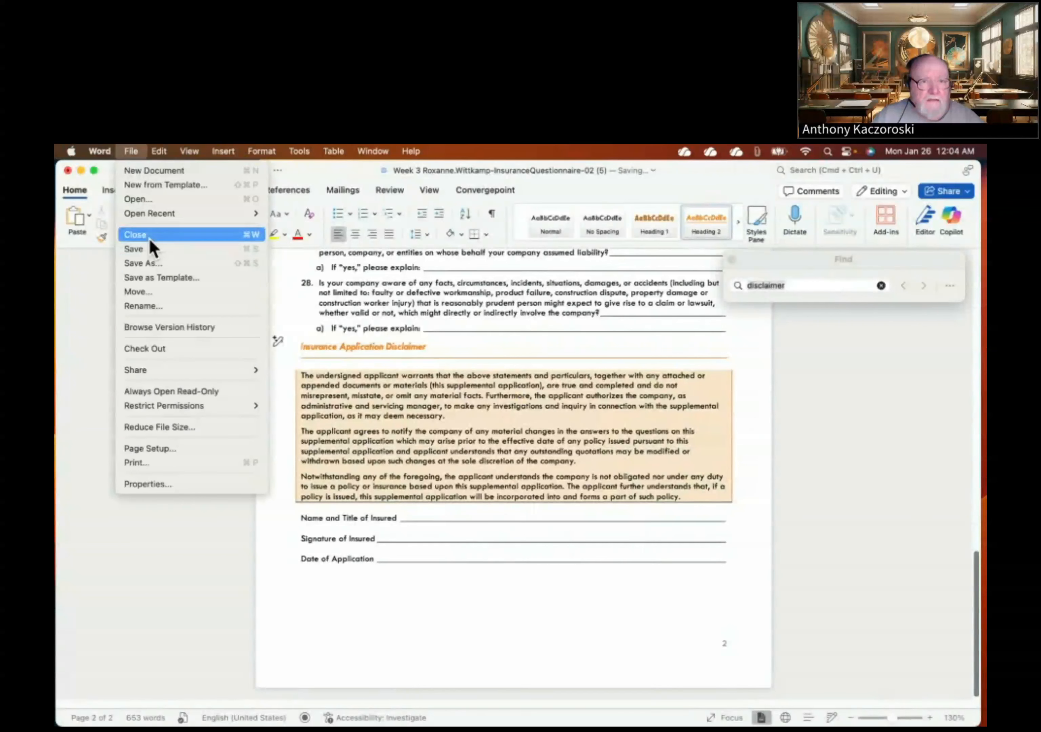
left_click(145, 263)
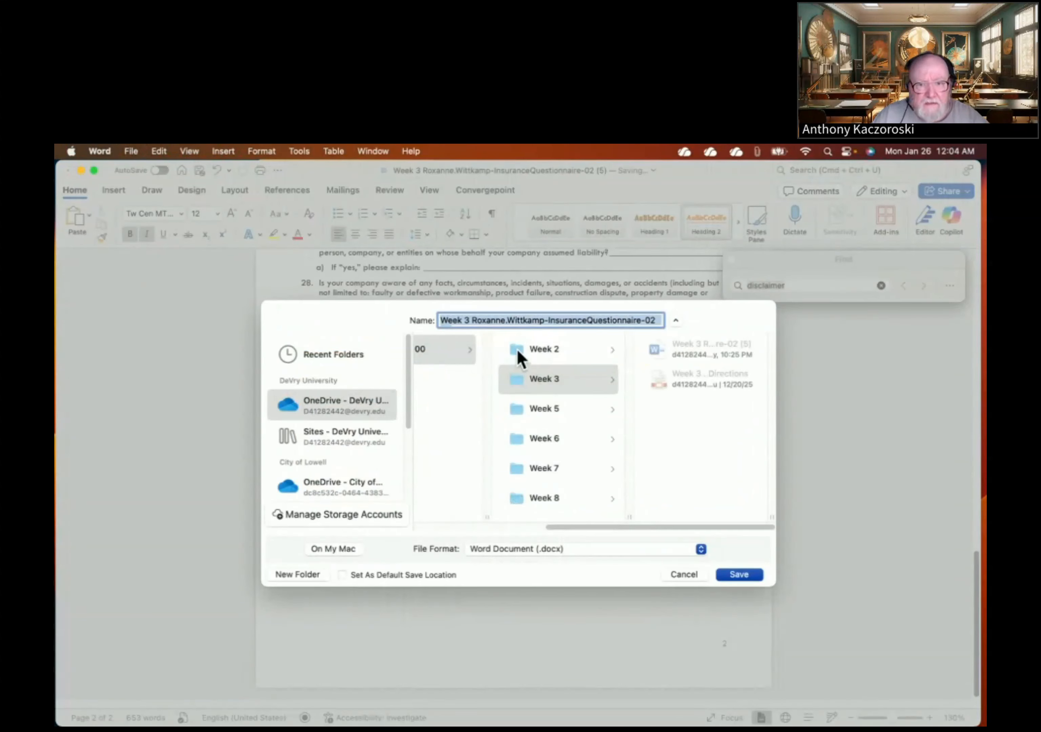
left_click(537, 381)
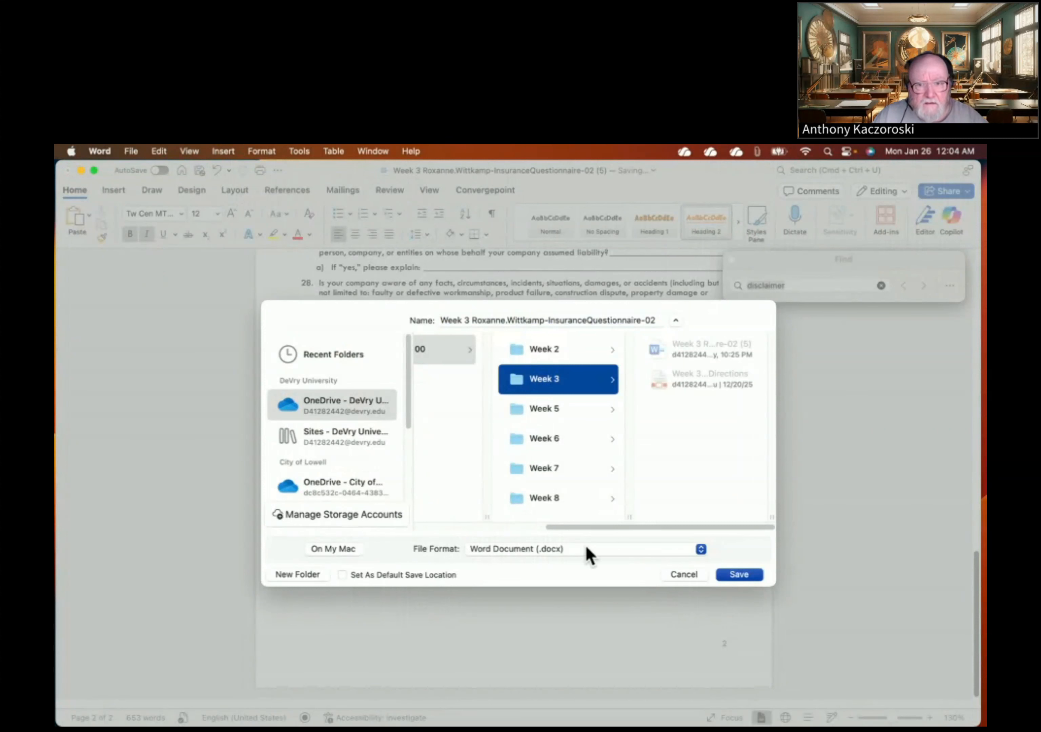
left_click(738, 573)
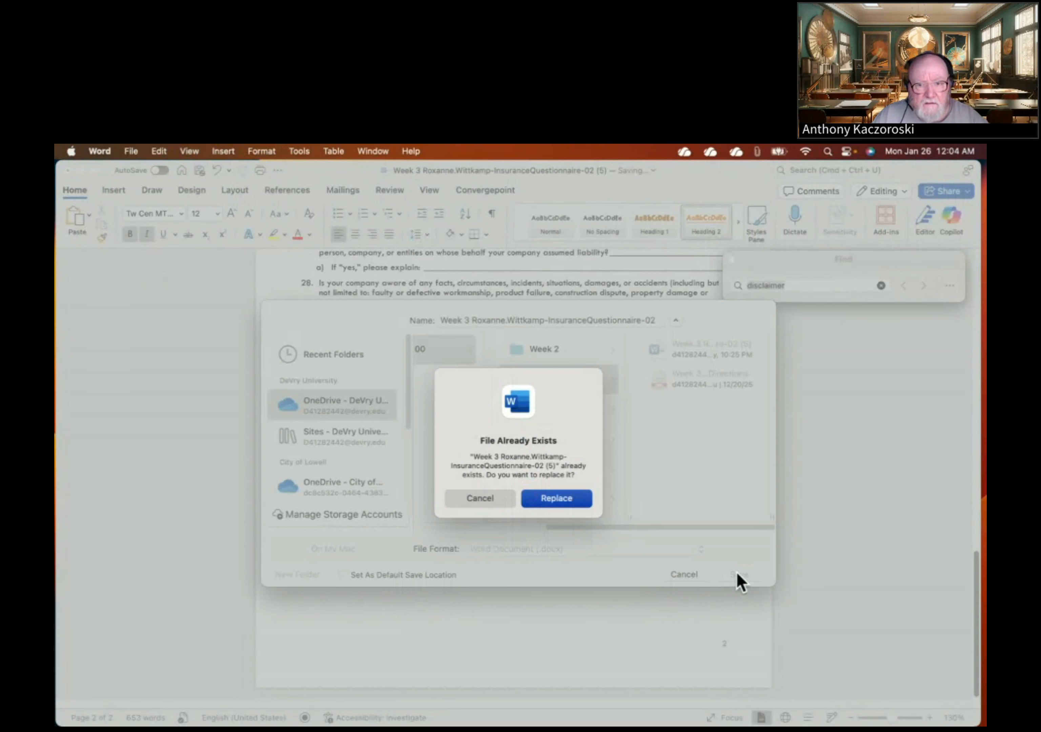
left_click(552, 500)
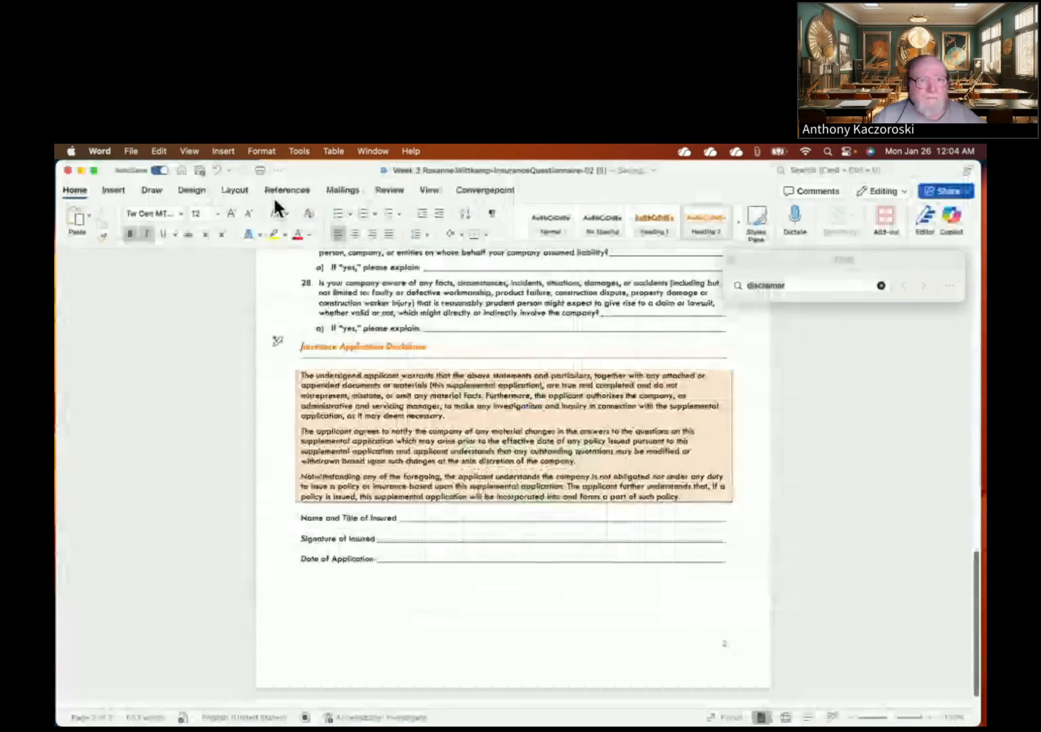
- Close the saved questionnaire and relaunch Word to a blank Document1
left_click(68, 171)
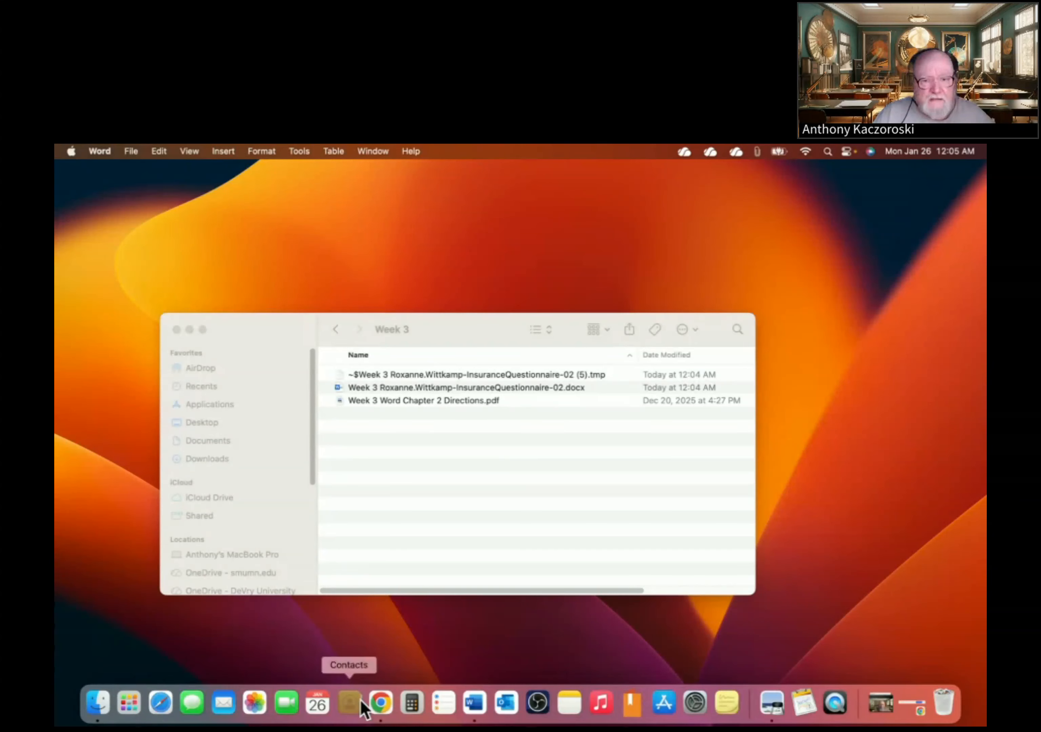
left_click(468, 702)
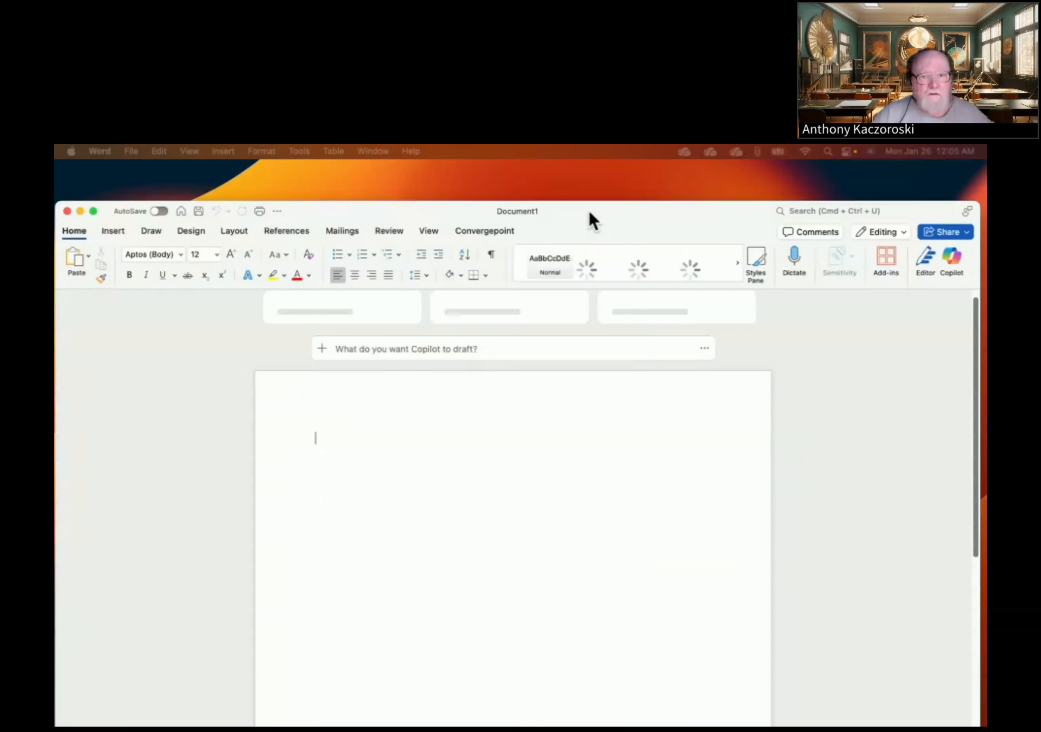
- Type the professor's name on the first line of the new blank document
type("P")
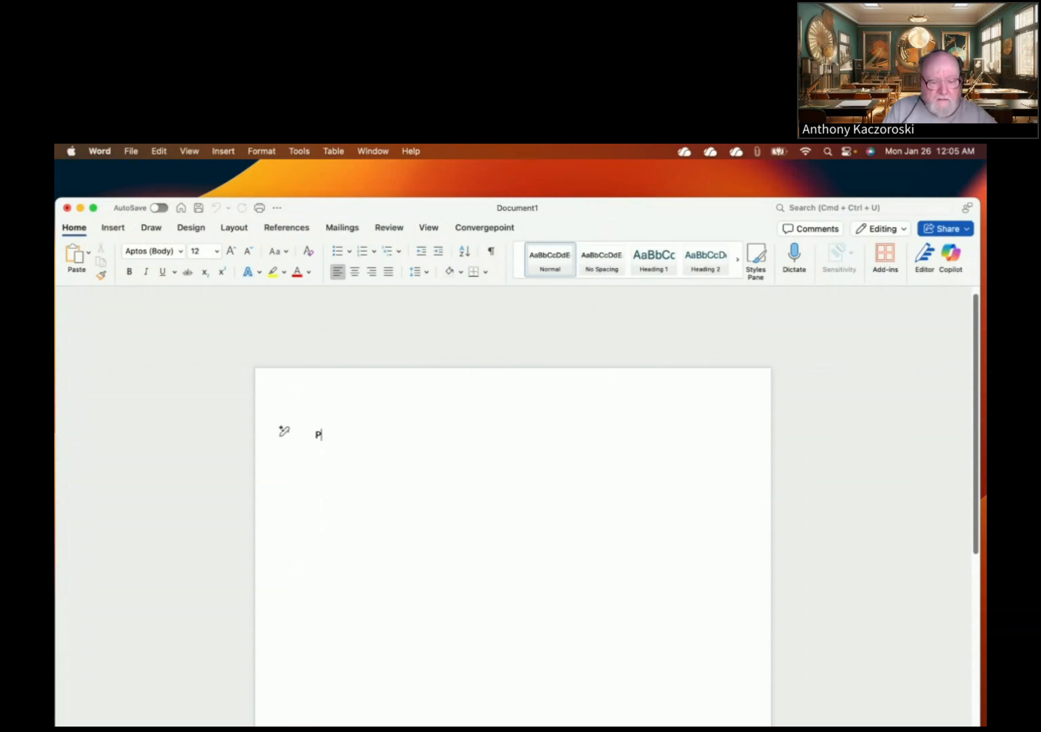
type("rof. K")
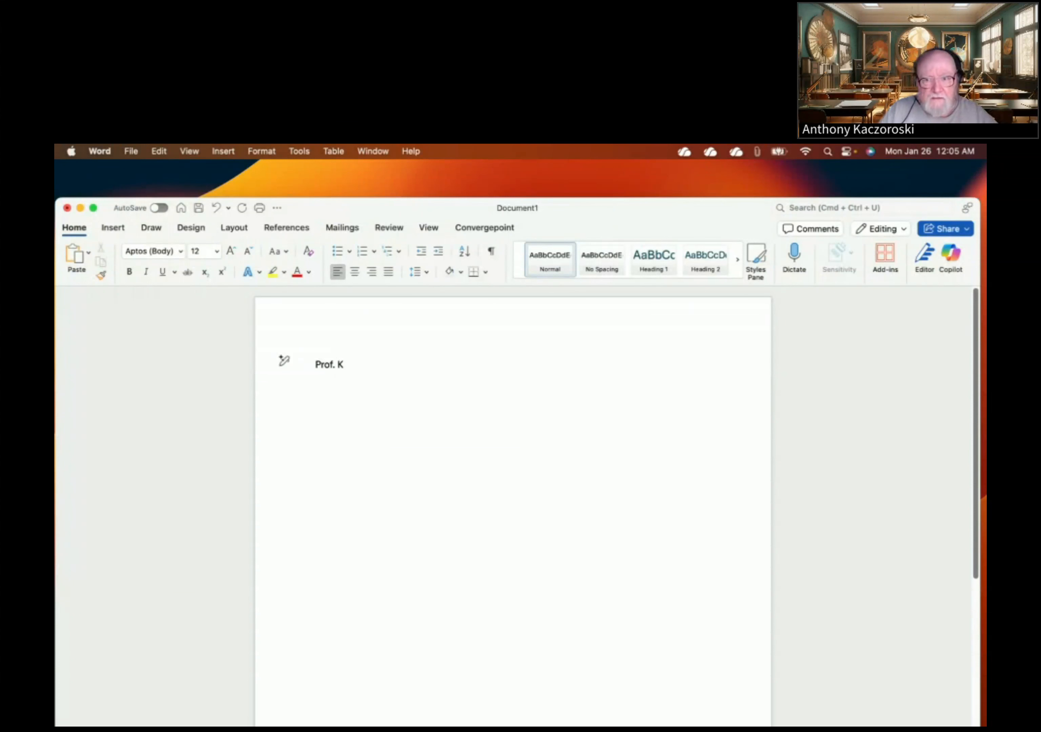
left_click_drag(627, 208, 628, 178)
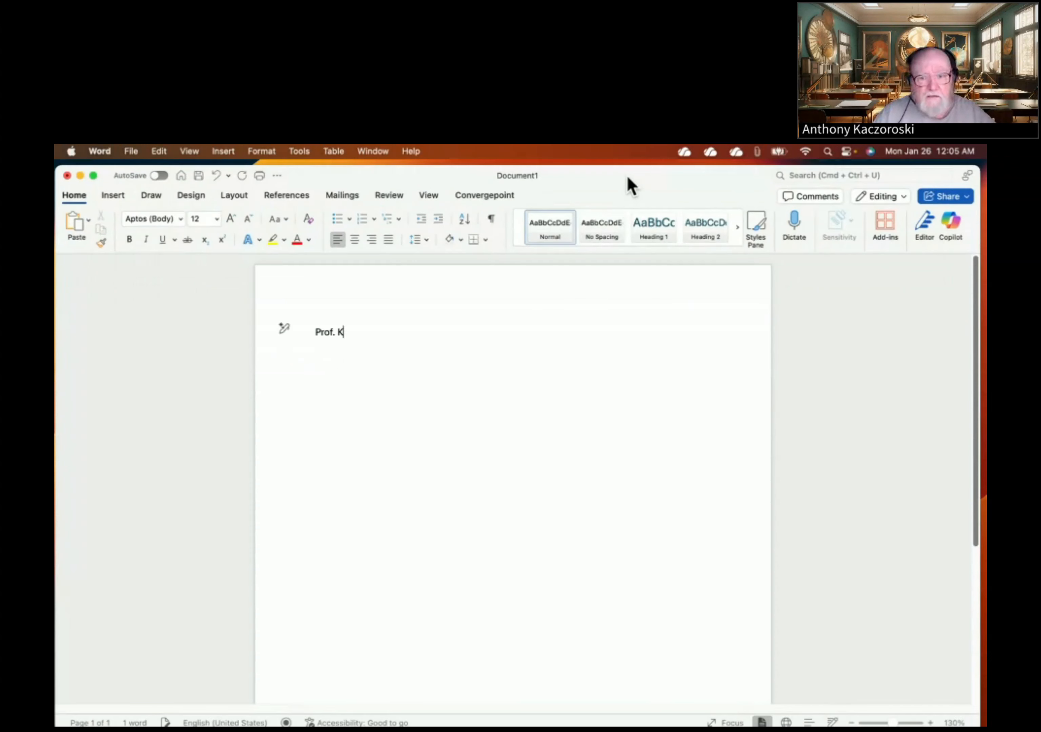
left_click_drag(720, 180, 720, 172)
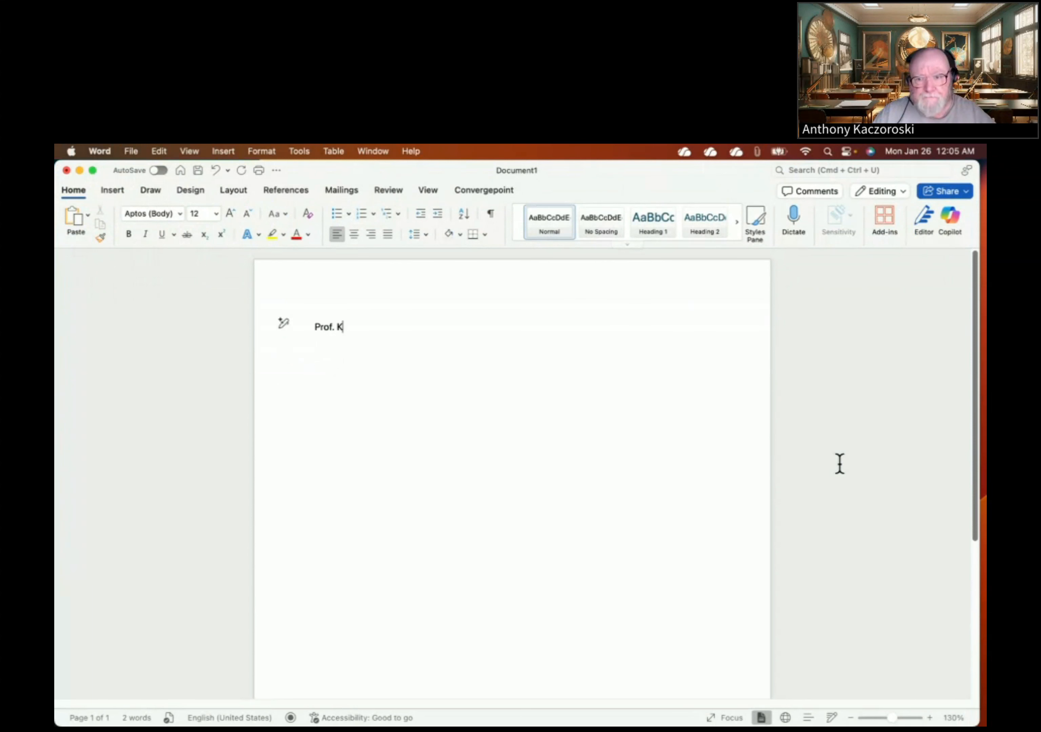
left_click(931, 719)
left_click(931, 719)
left_click(930, 719)
left_click(930, 719)
left_click(930, 719)
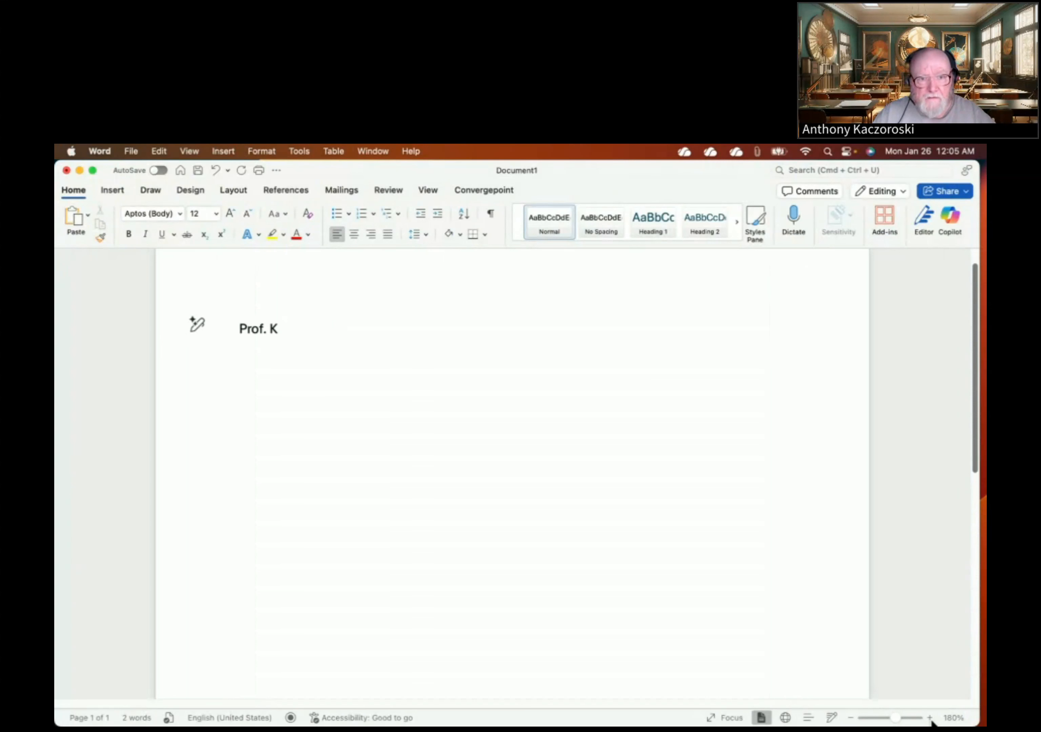
left_click(931, 719)
left_click(931, 719)
left_click(930, 718)
left_click(930, 718)
left_click(930, 719)
left_click(931, 719)
left_click(930, 719)
left_click(930, 719)
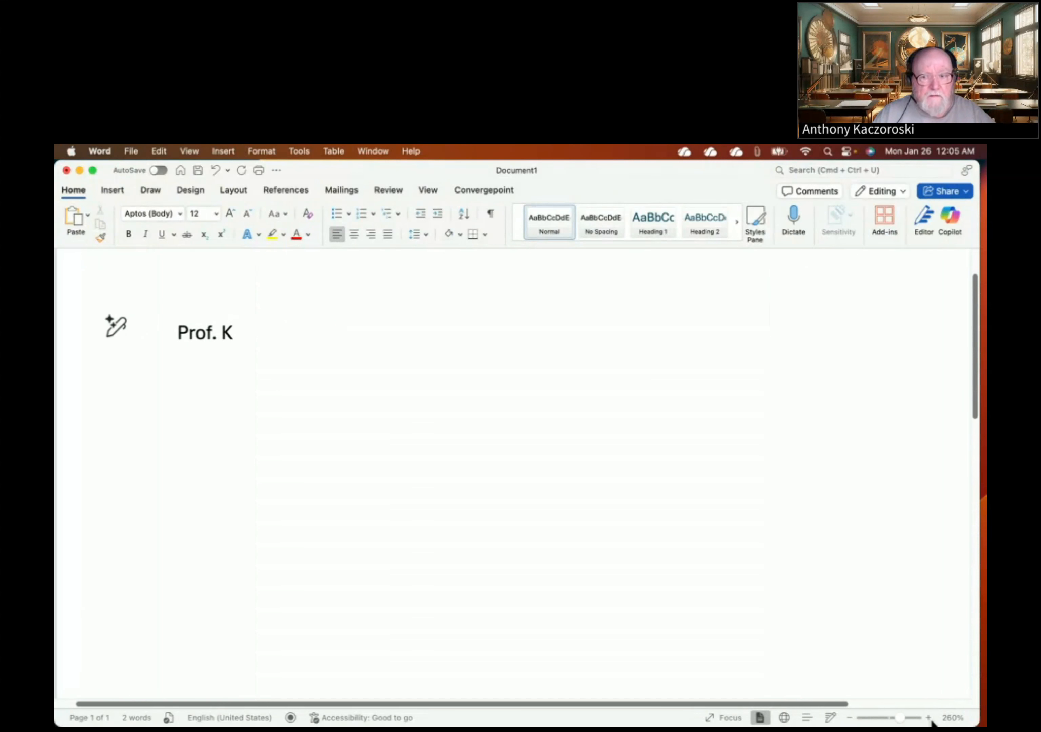
left_click(931, 719)
left_click(931, 719)
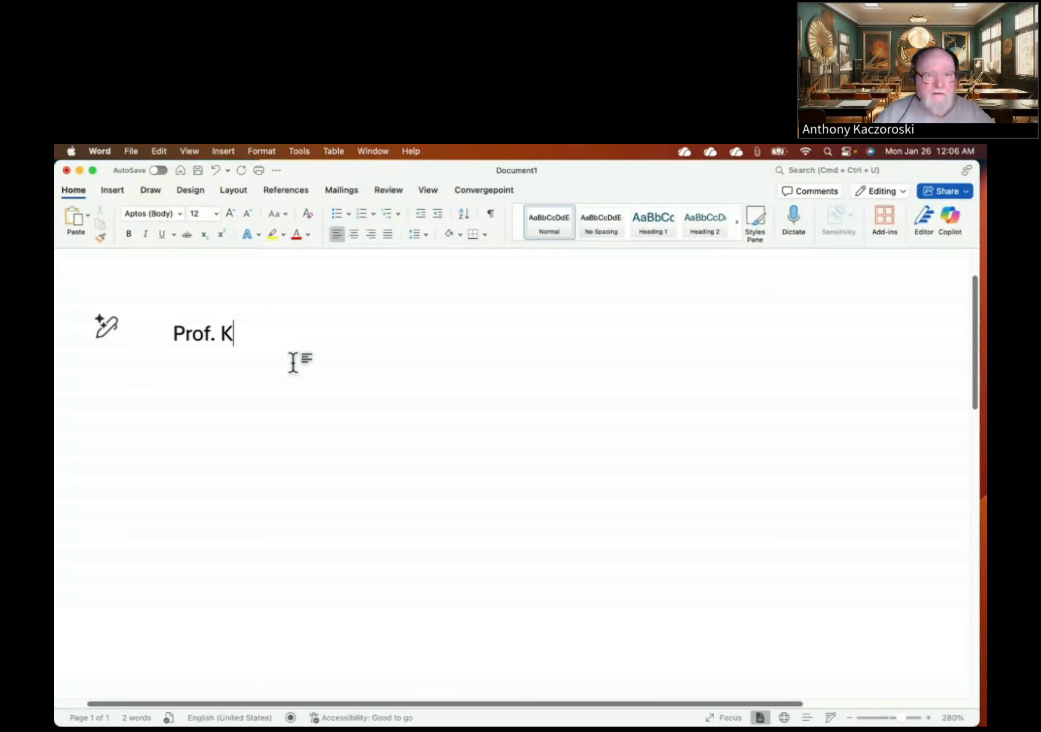
- Add the professor's phone number and e-mail address on the next two lines
key("Return")
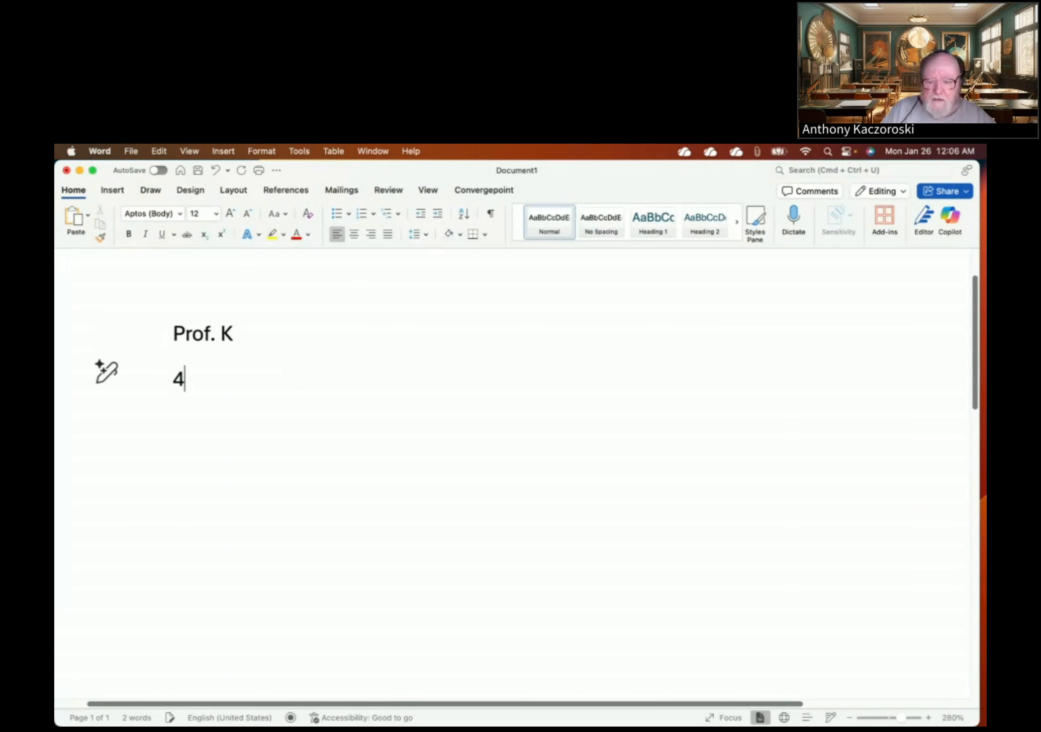
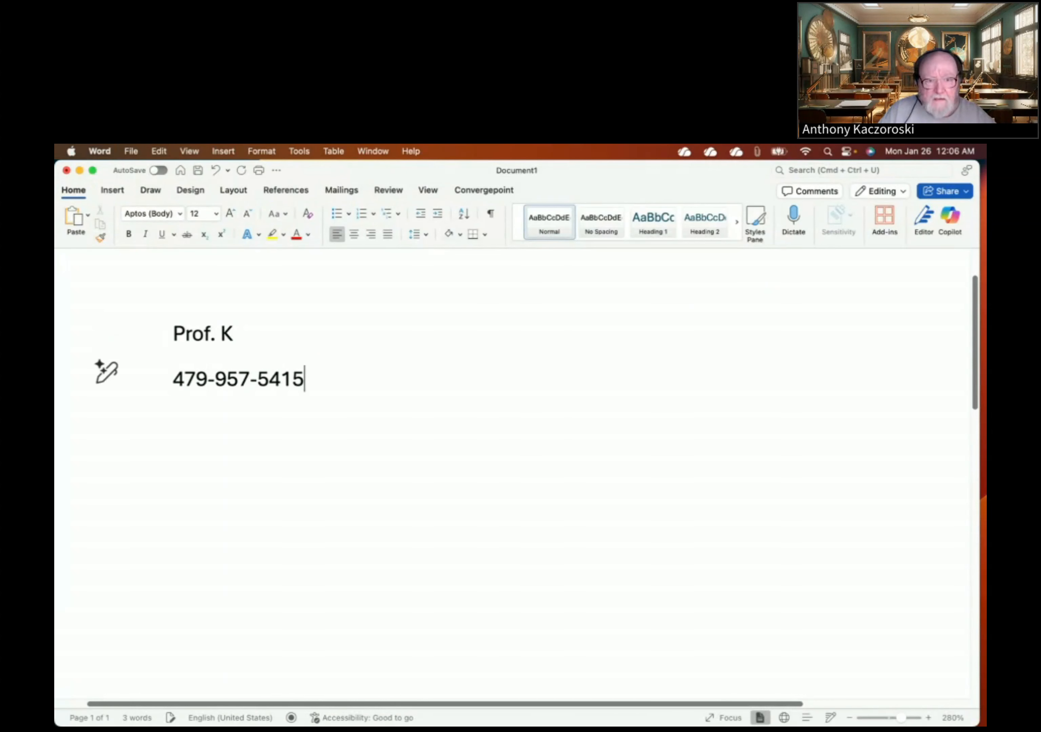
key("Return")
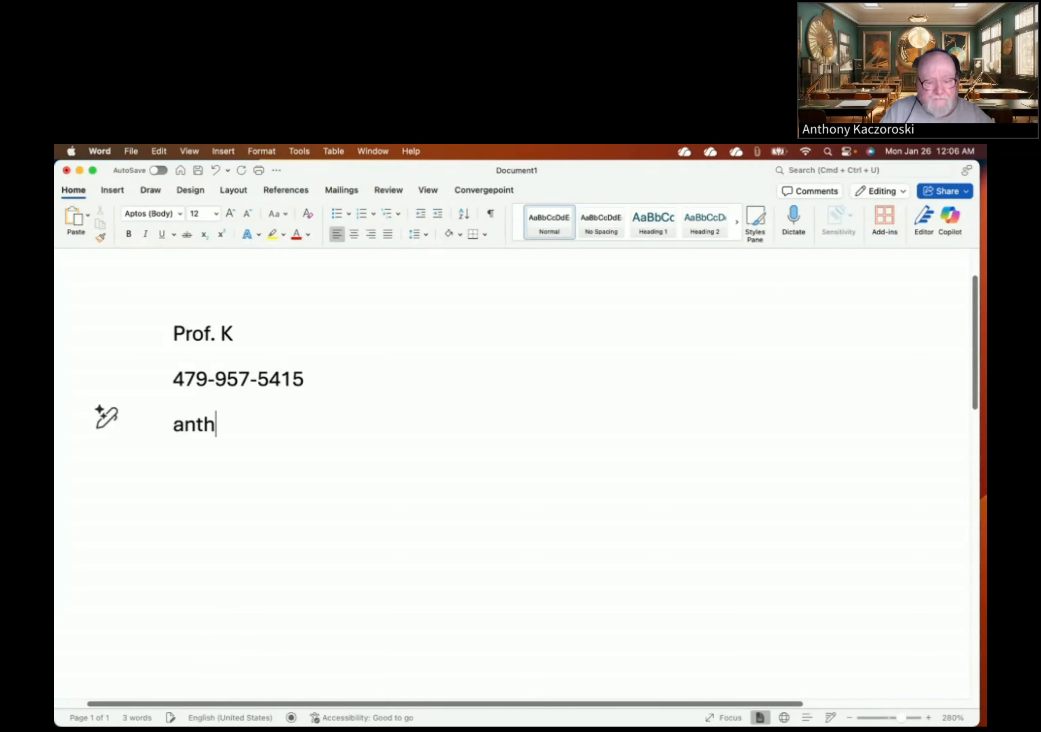
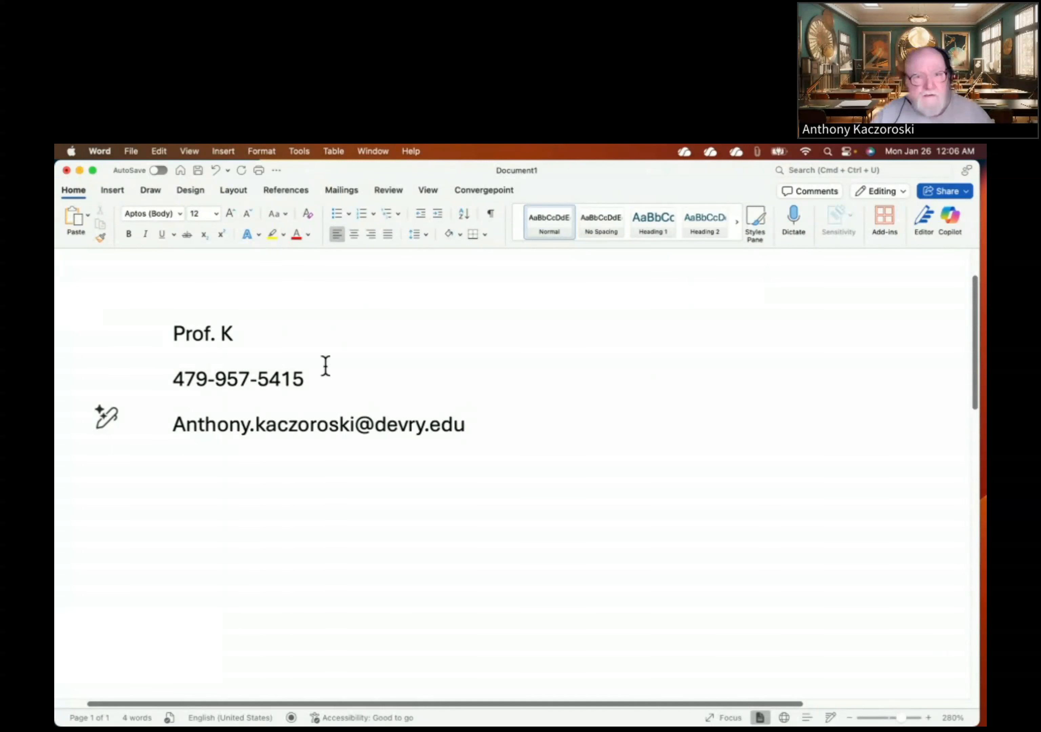